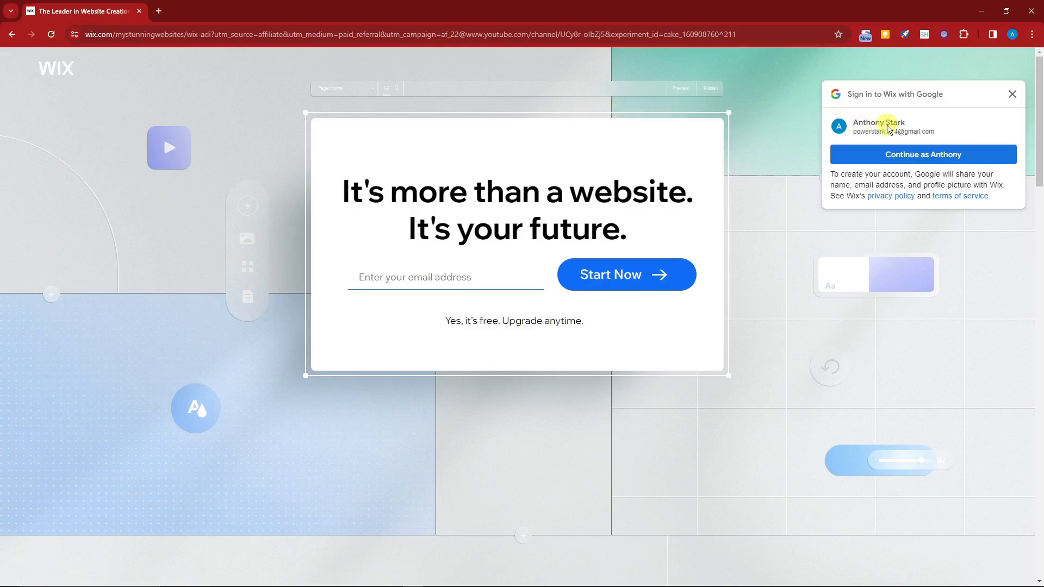
Sign up to Wix with the suggested Google account and state that the website is for myself, my business or a friend.
click(914, 155)
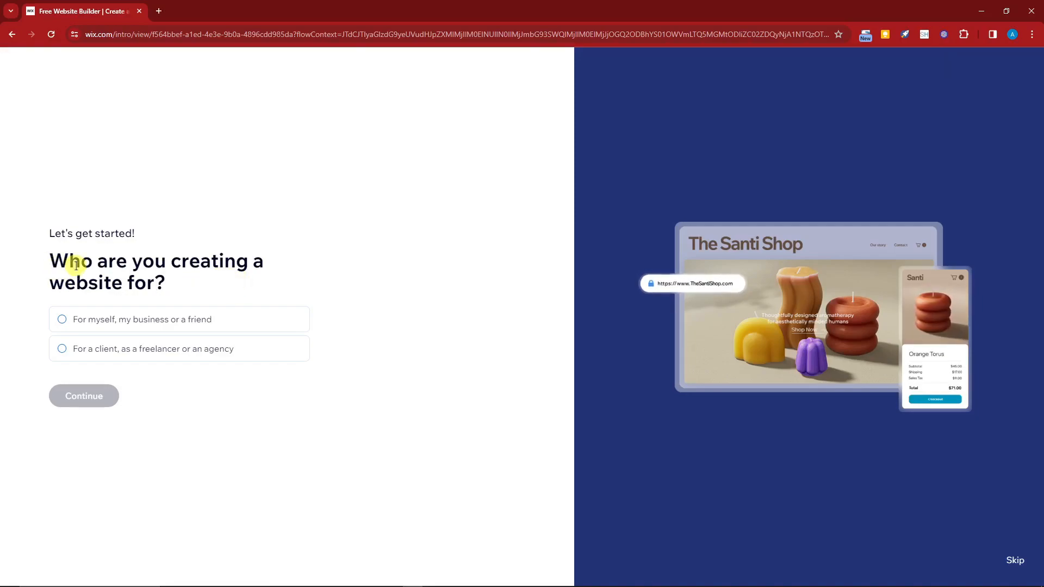
click(180, 359)
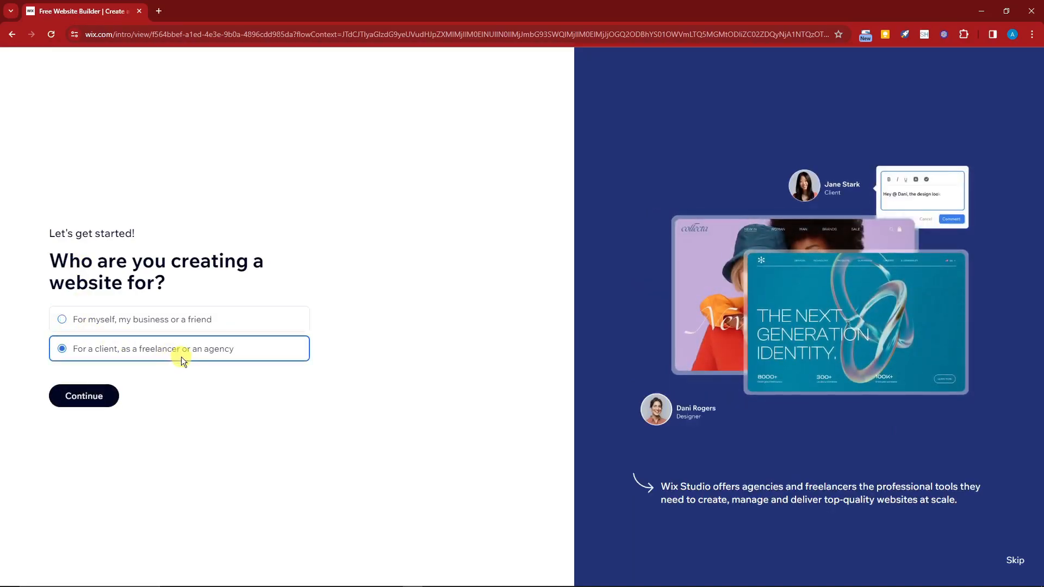
click(188, 325)
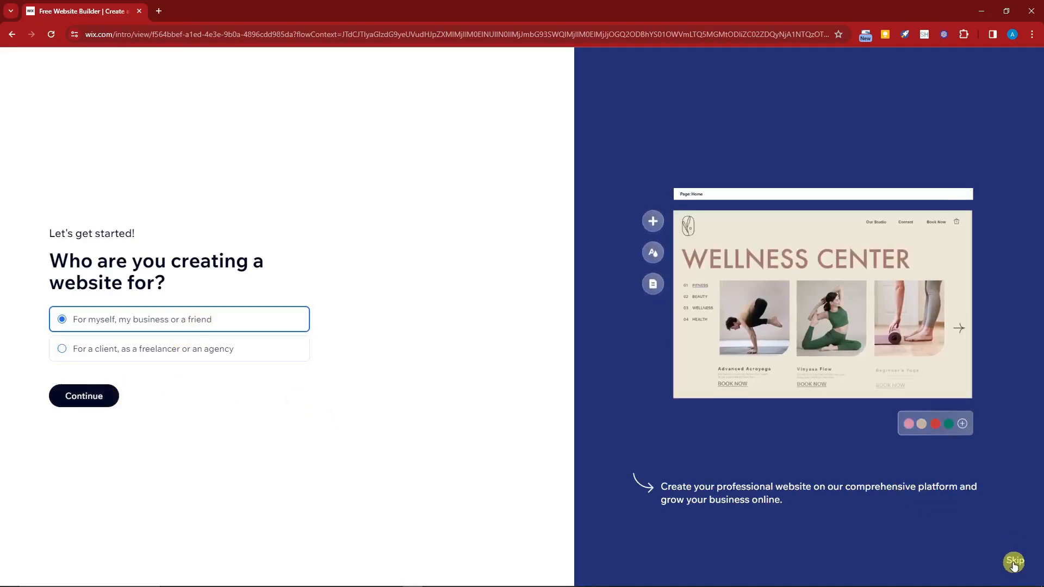
click(100, 405)
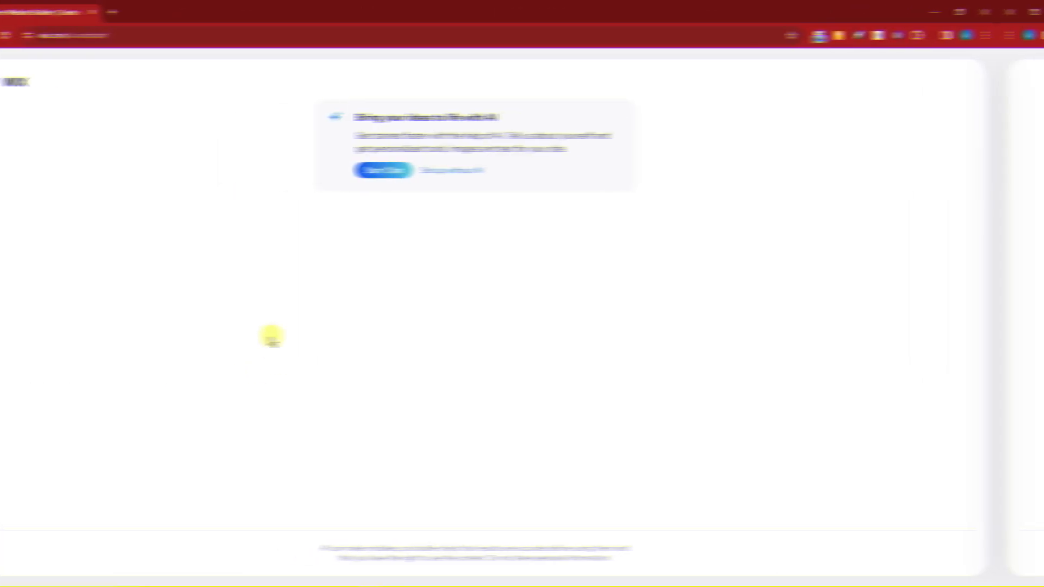
drag(406, 116, 552, 114)
click(552, 115)
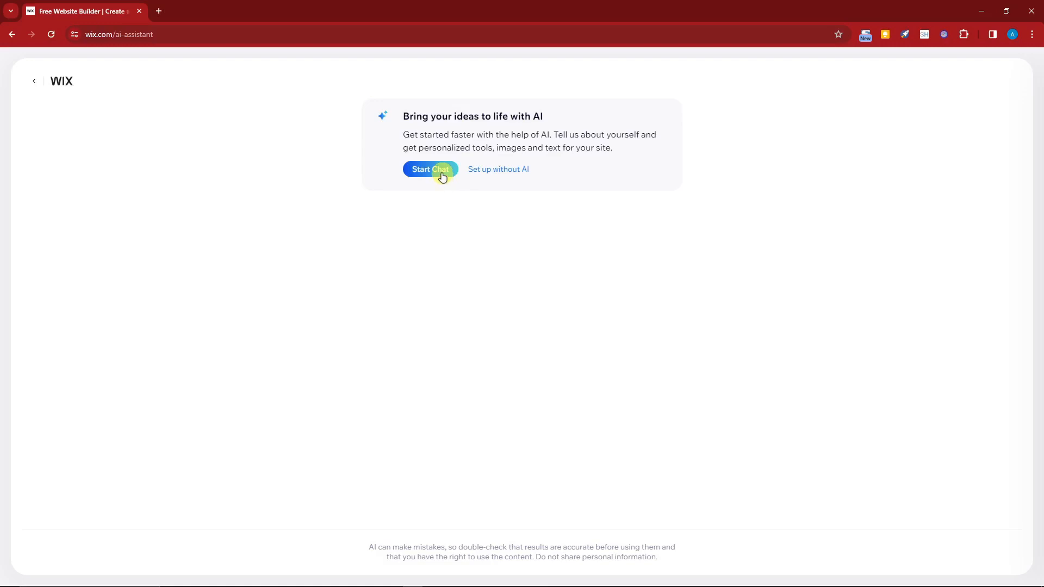
drag(558, 134, 636, 144)
click(552, 138)
Start the AI setup chat and give "Sample website" as the site's name.
click(426, 170)
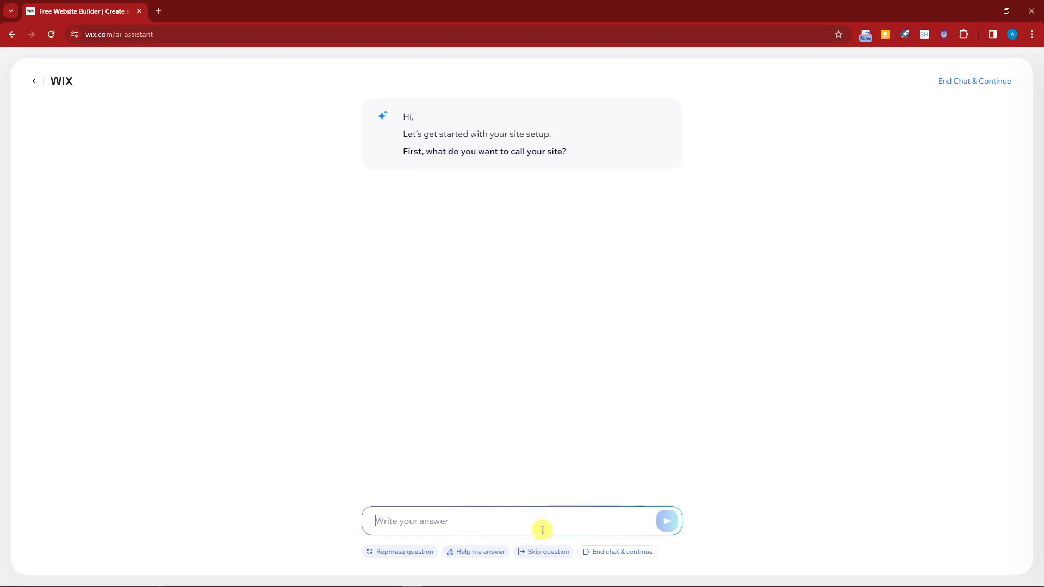
text(Sample website)
key(Return)
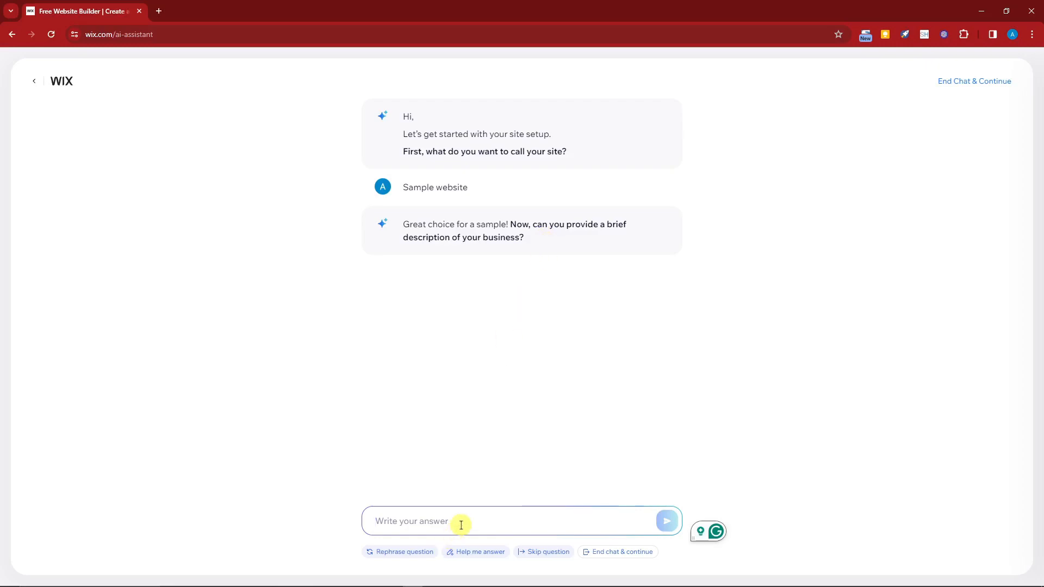
Submit "writing blogs" as the brief description of the business.
text(Makin)
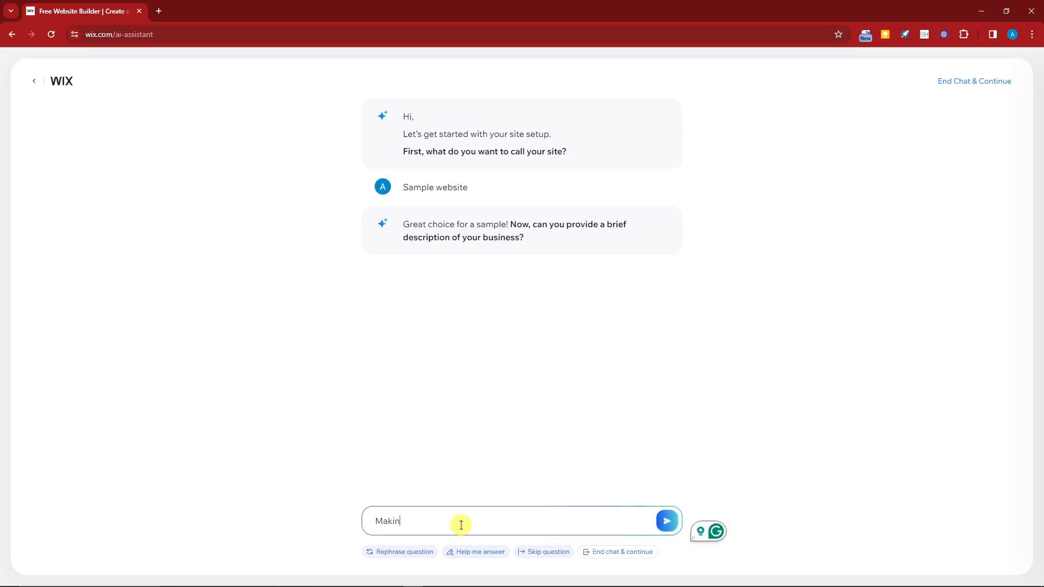
text(g blogs)
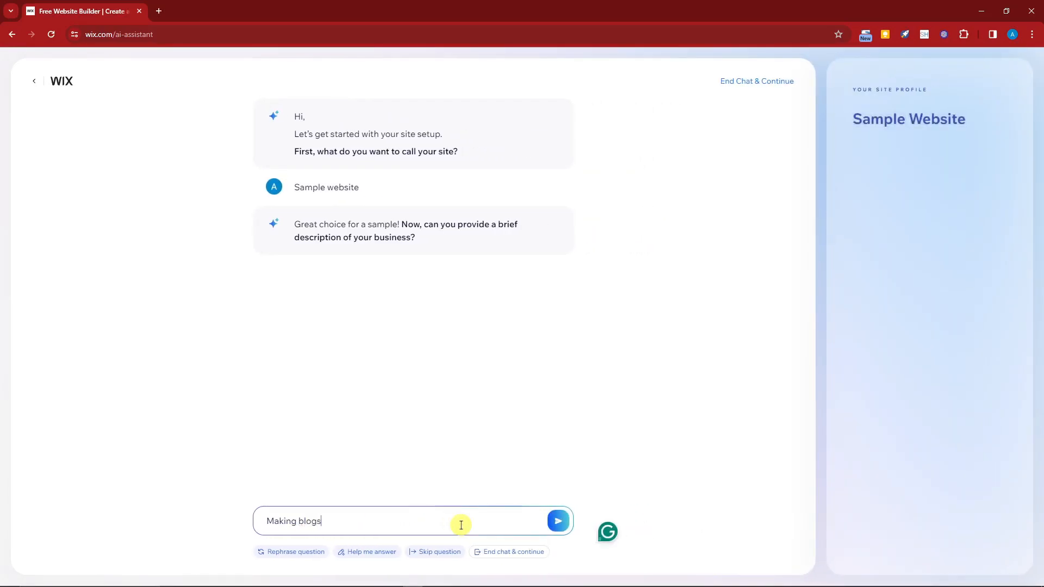
key(ctrl+a)
text(writing blogs)
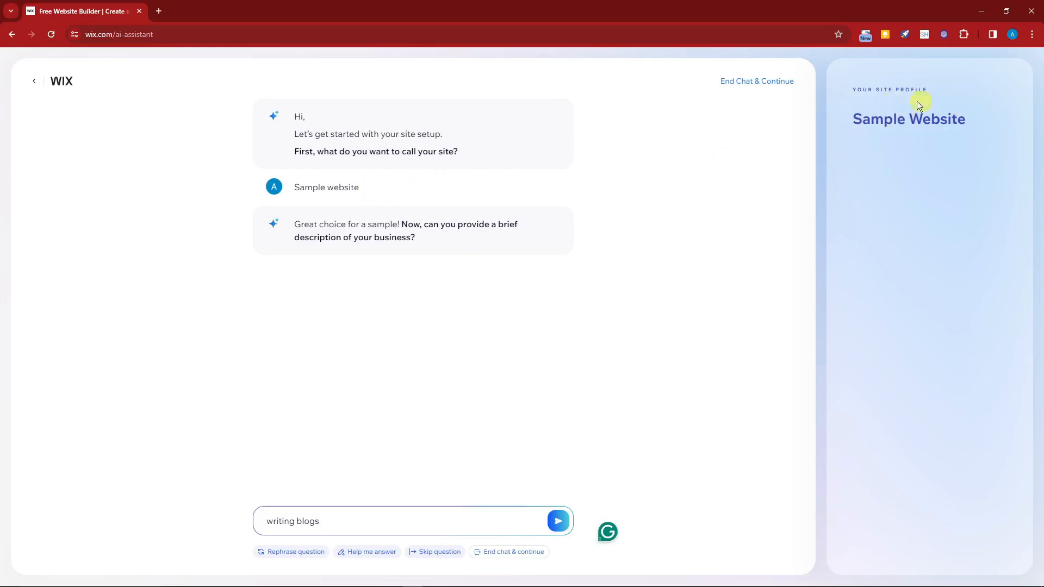
click(557, 521)
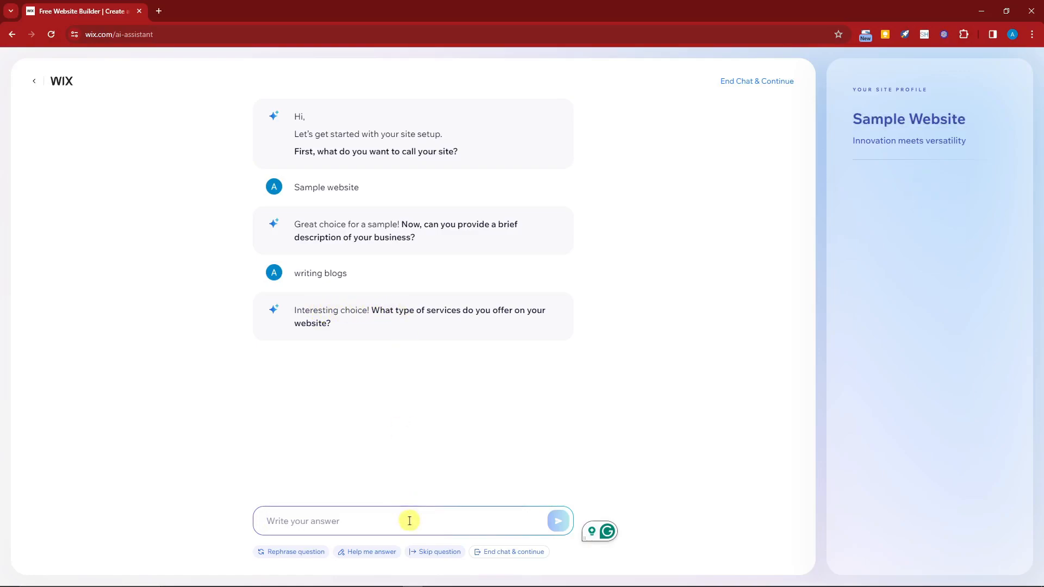
Answer "Freelance" for the type of services offered and "a portfolio" for how the work is presented.
text(Freelance)
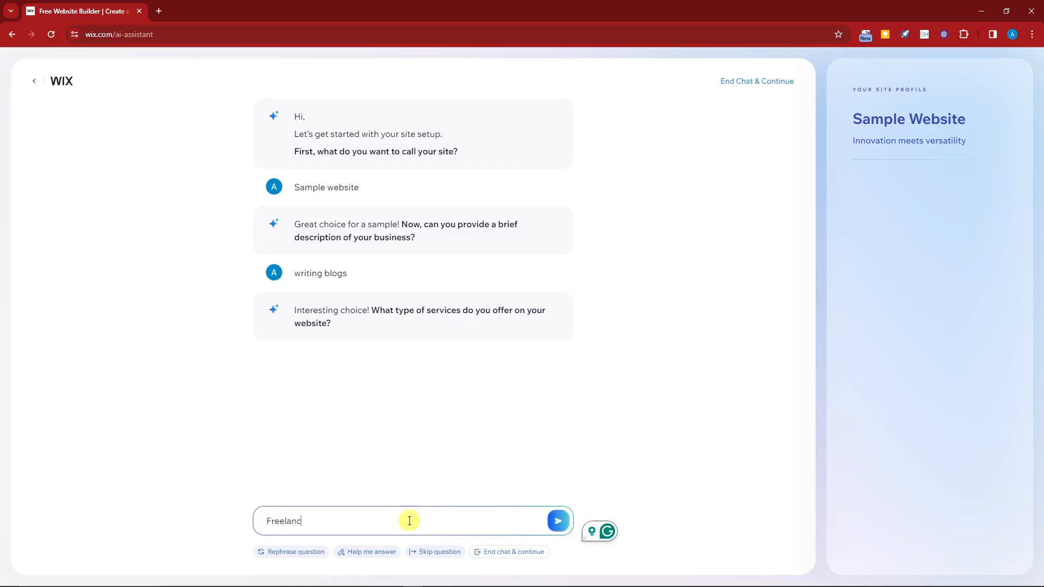
click(556, 521)
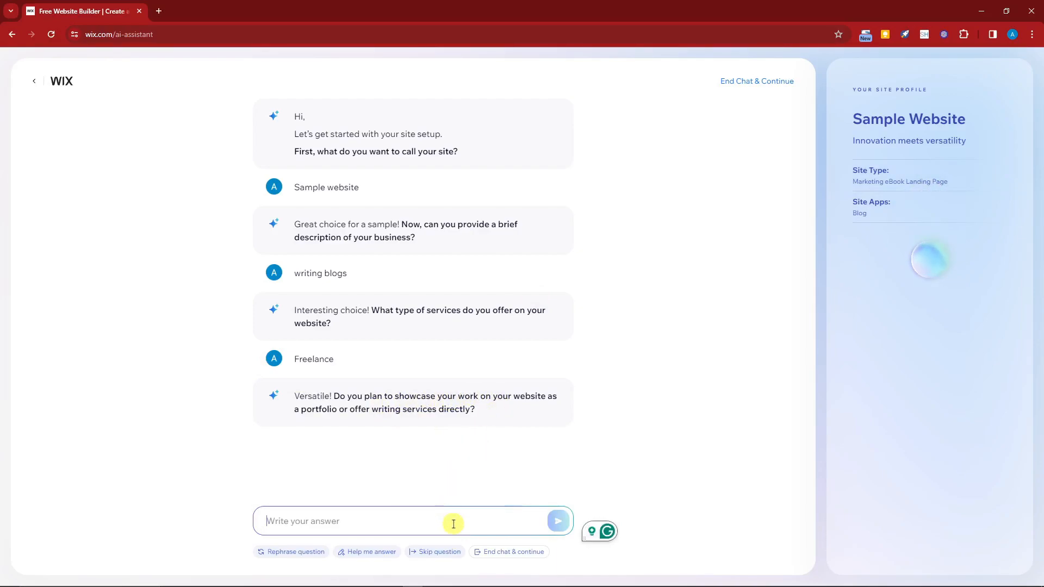
text(a portfolio)
key(Return)
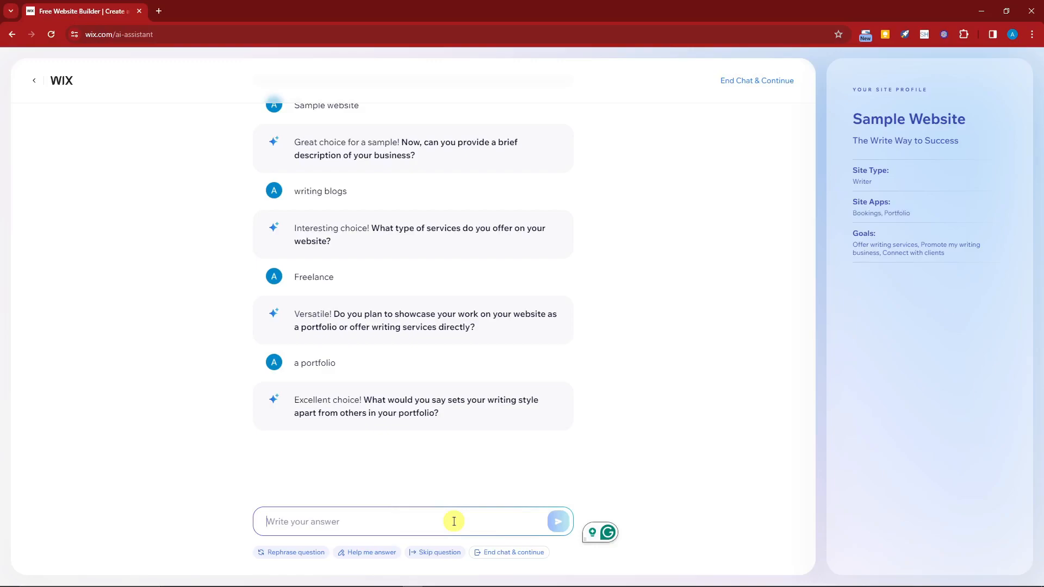
Complete the chat with "meeting deadlines" as the writing strength and "ive been in business for 3 years now" as business history, and go to the dashboard.
text(meeting deadlines)
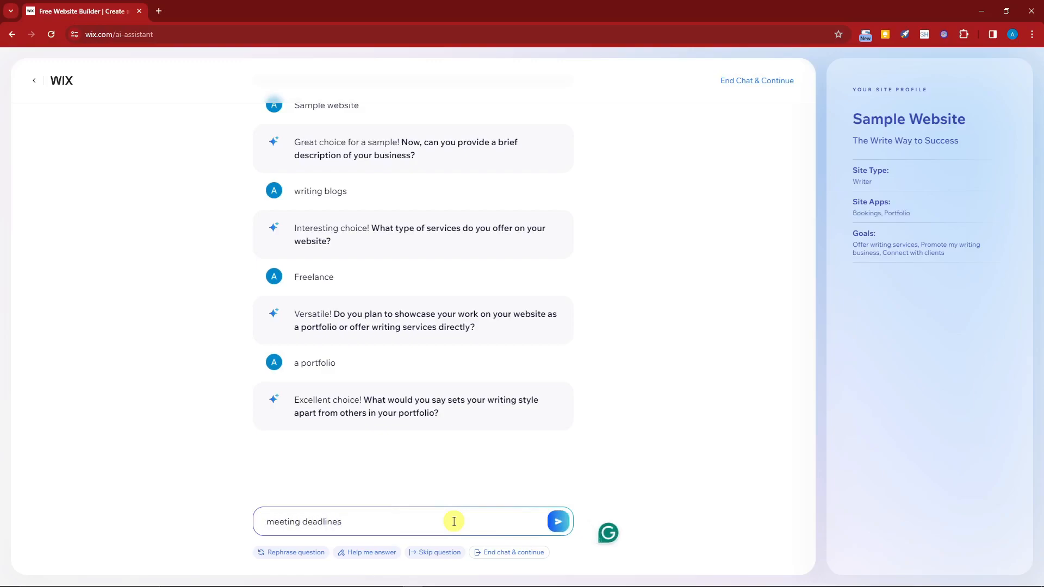
key(Return)
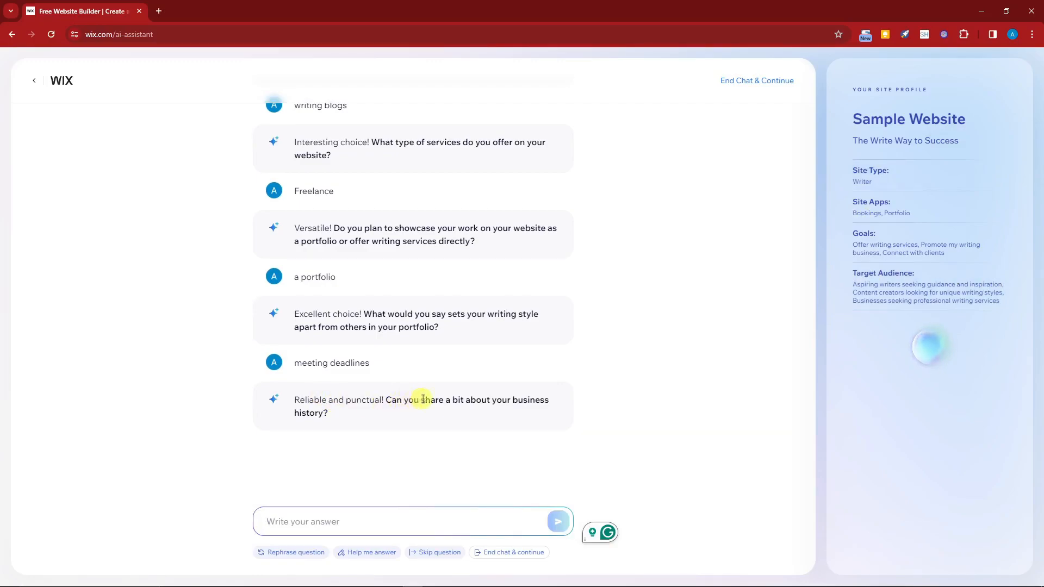
text(ive been in bu)
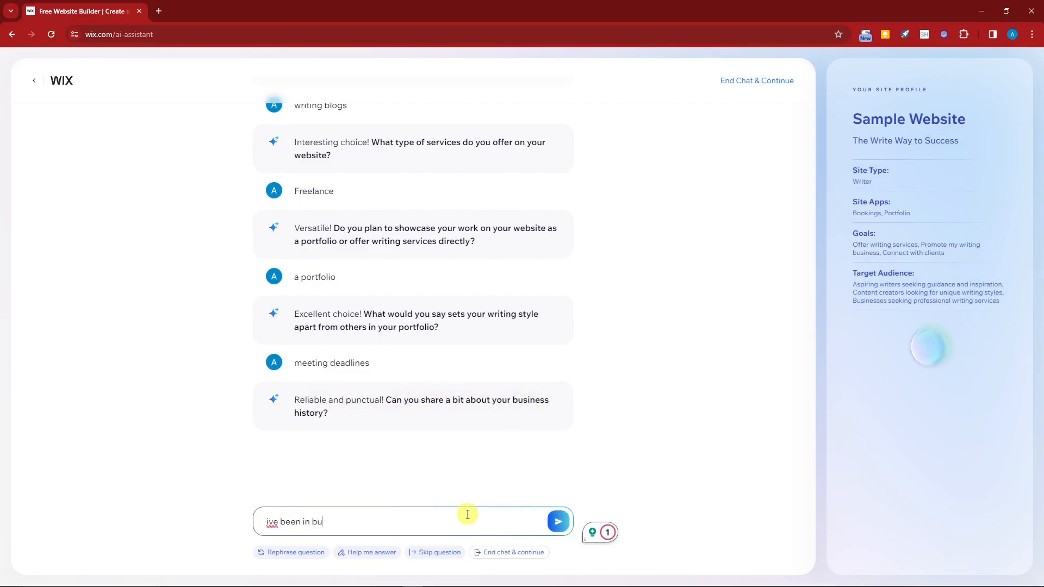
text(siness fo)
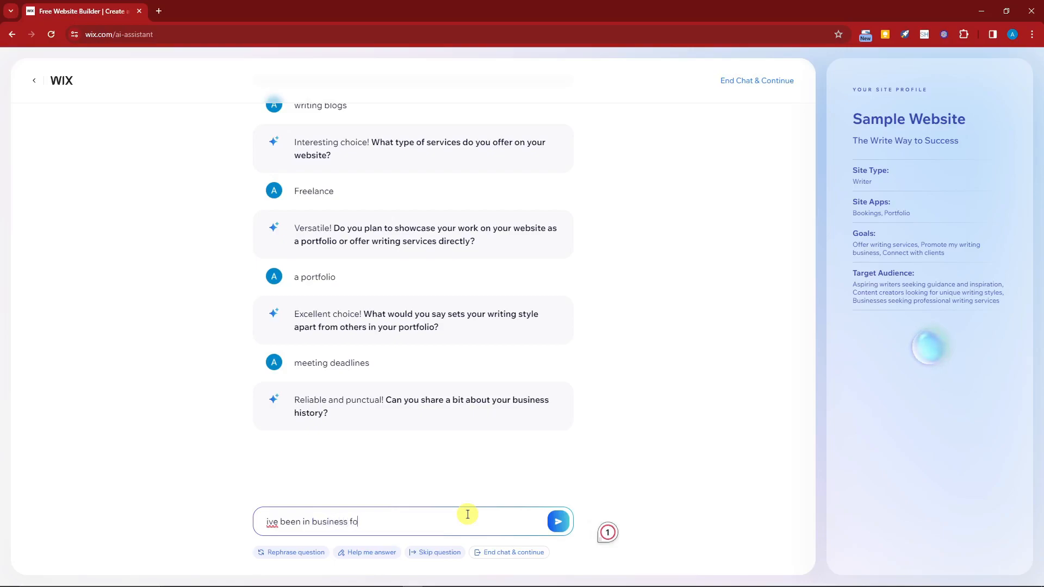
text(r 3 years now)
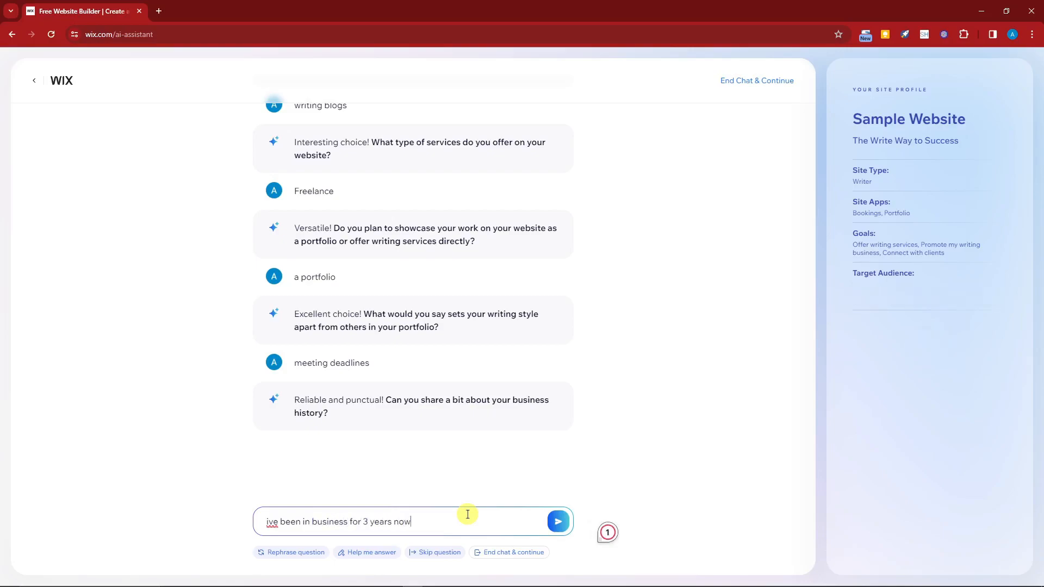
key(Return)
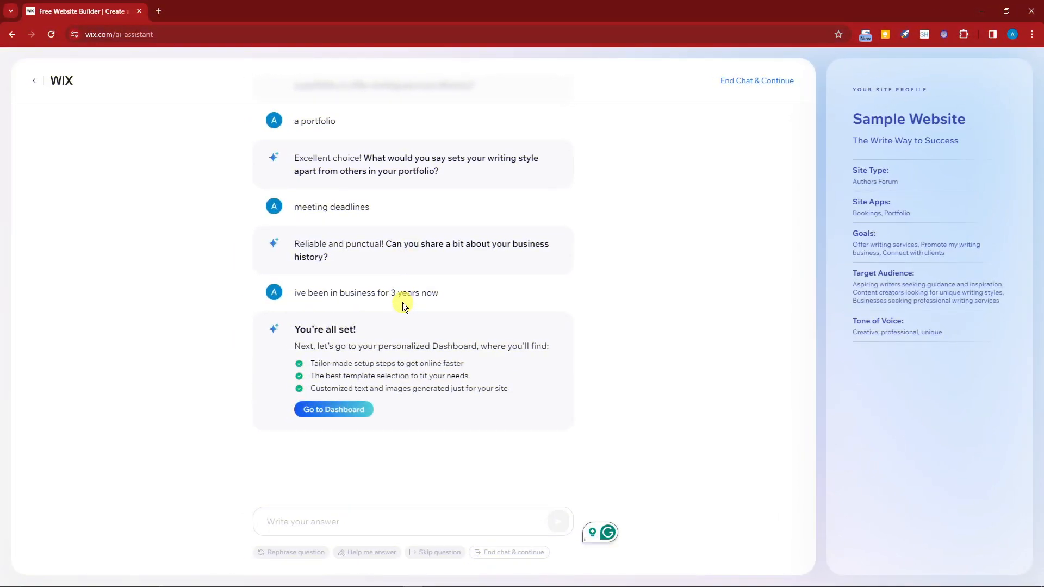
click(337, 410)
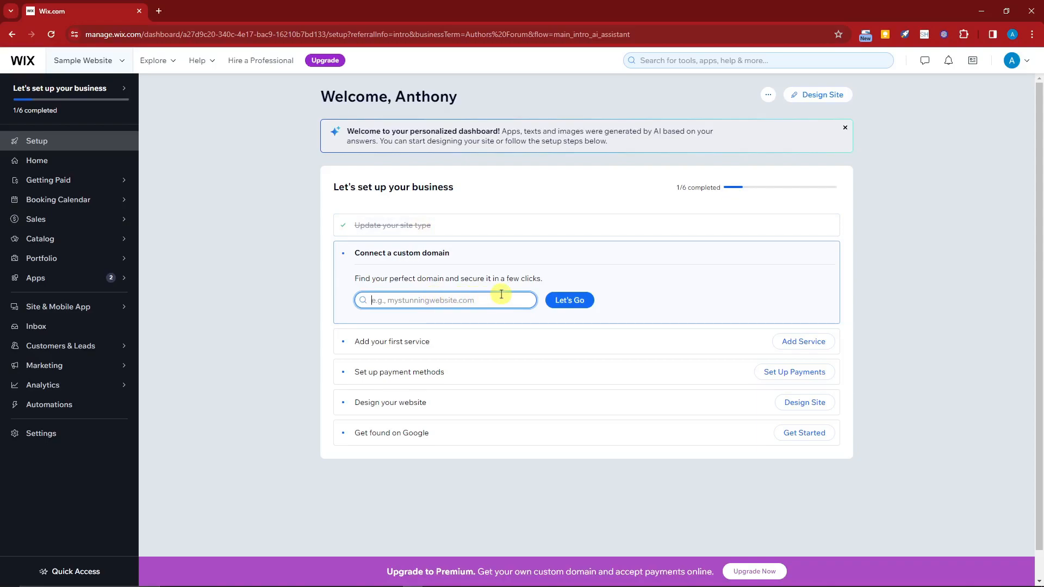
Search for the custom domain mystunningwebsite.com and look through the recommended domains.
text(mystunningwebsite.com)
click(586, 302)
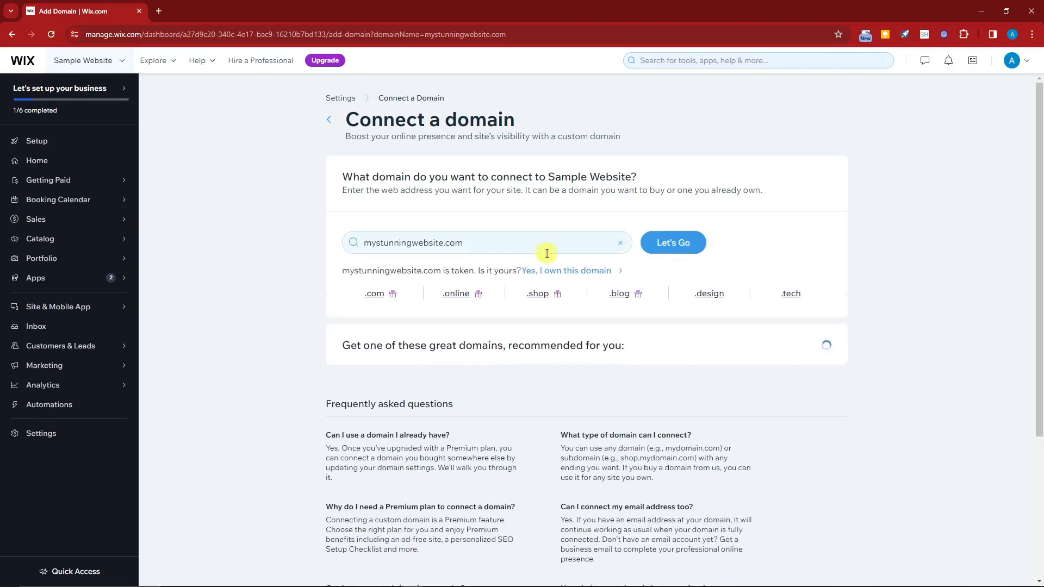
scroll(558, 257, down, 3)
scroll(409, 208, up, 3)
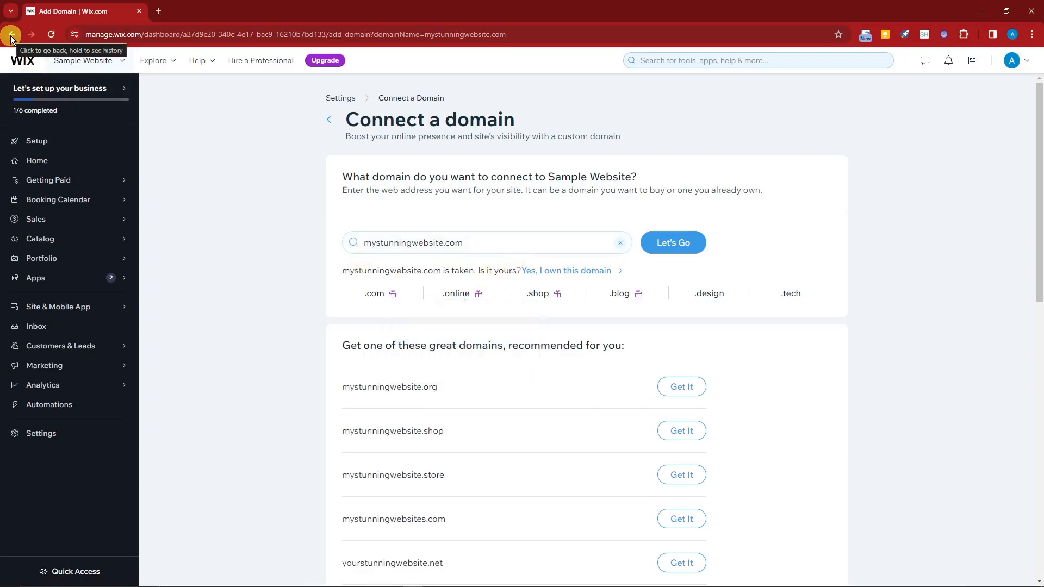
Start adding the first service from the setup checklist and examine the appointment, class and course templates.
click(58, 140)
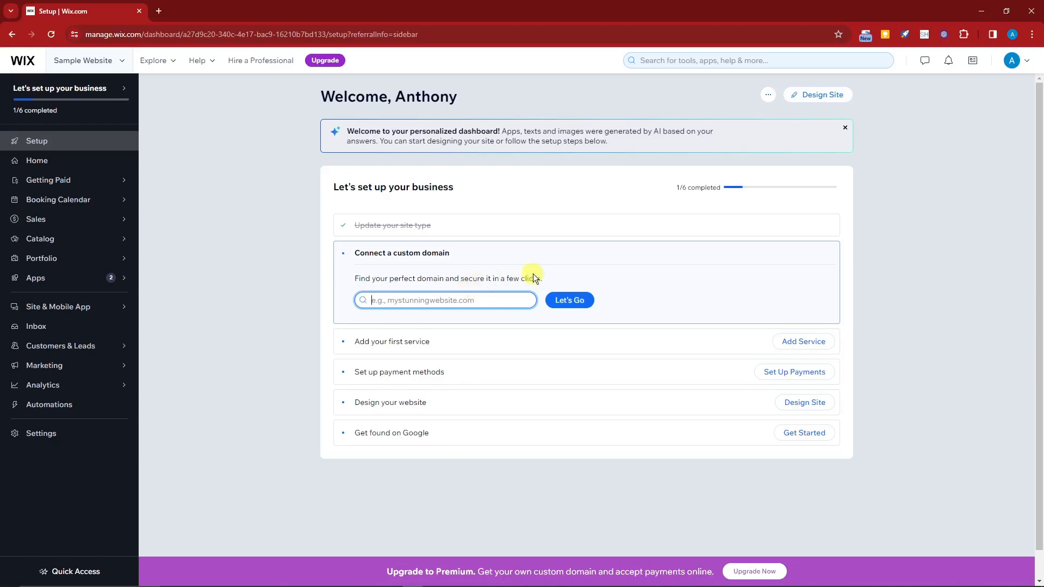
click(788, 342)
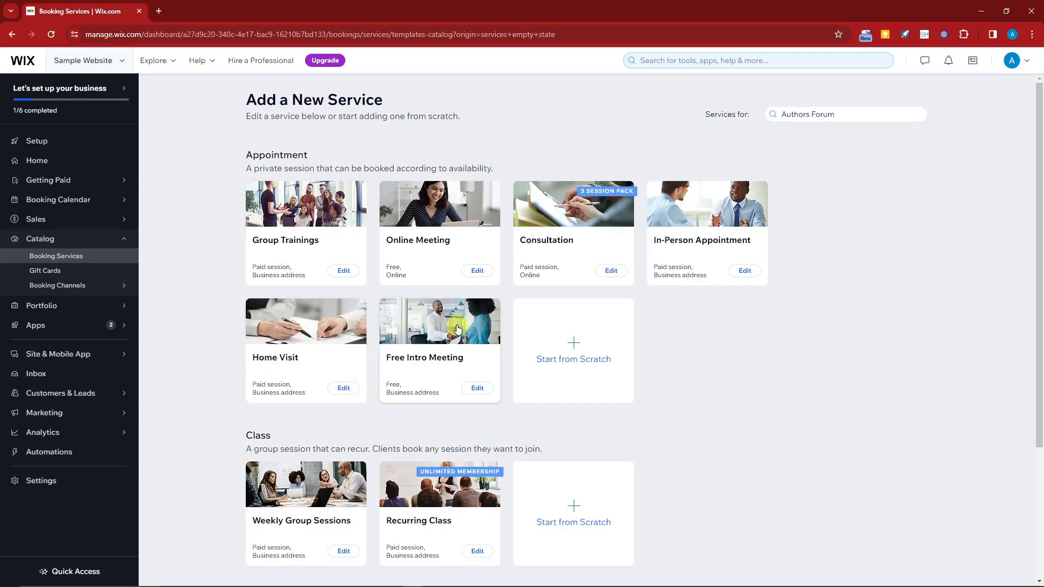
scroll(457, 329, down, 3)
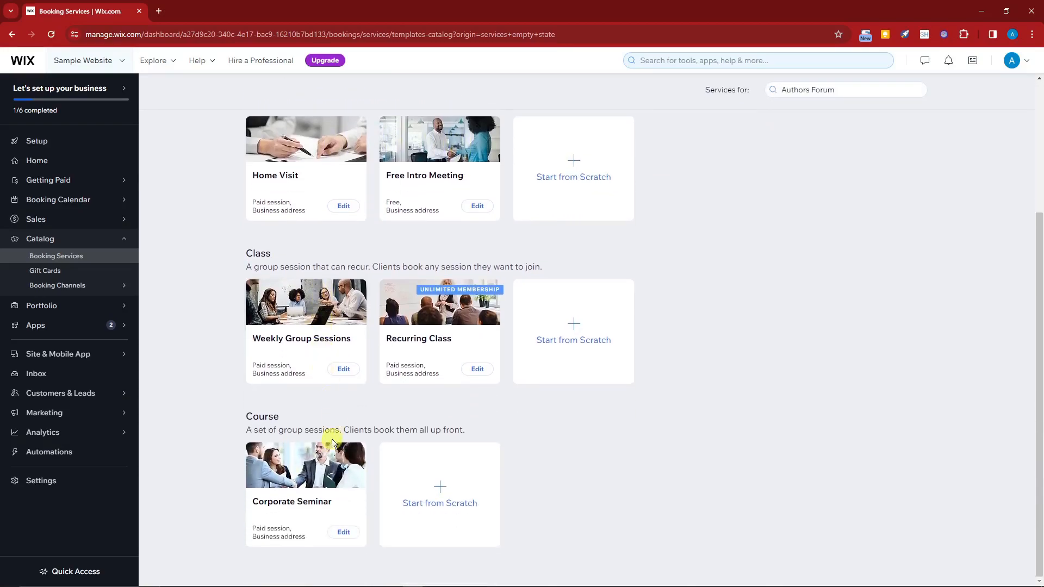
scroll(330, 448, up, 3)
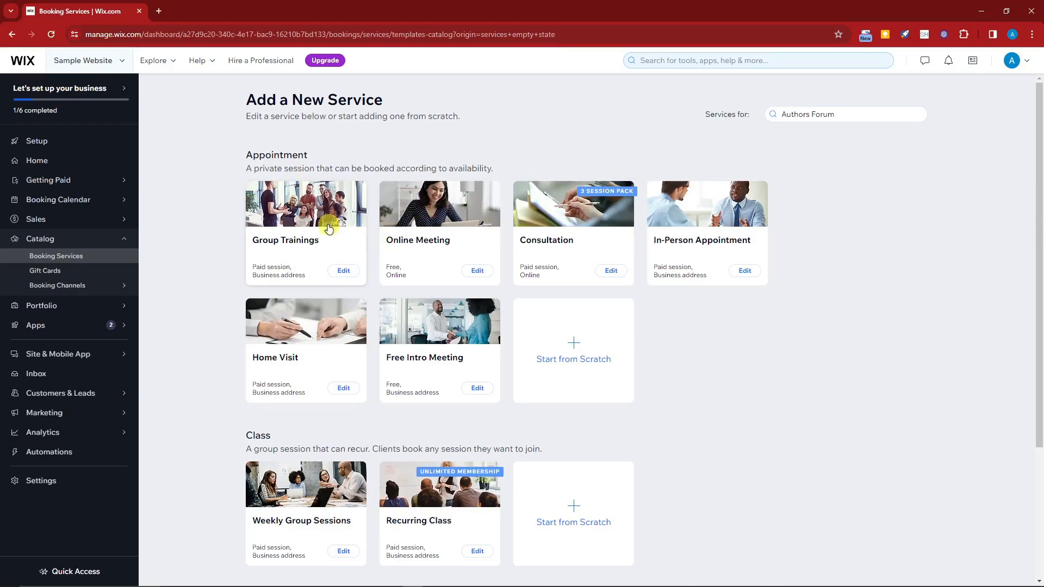
scroll(345, 247, down, 3)
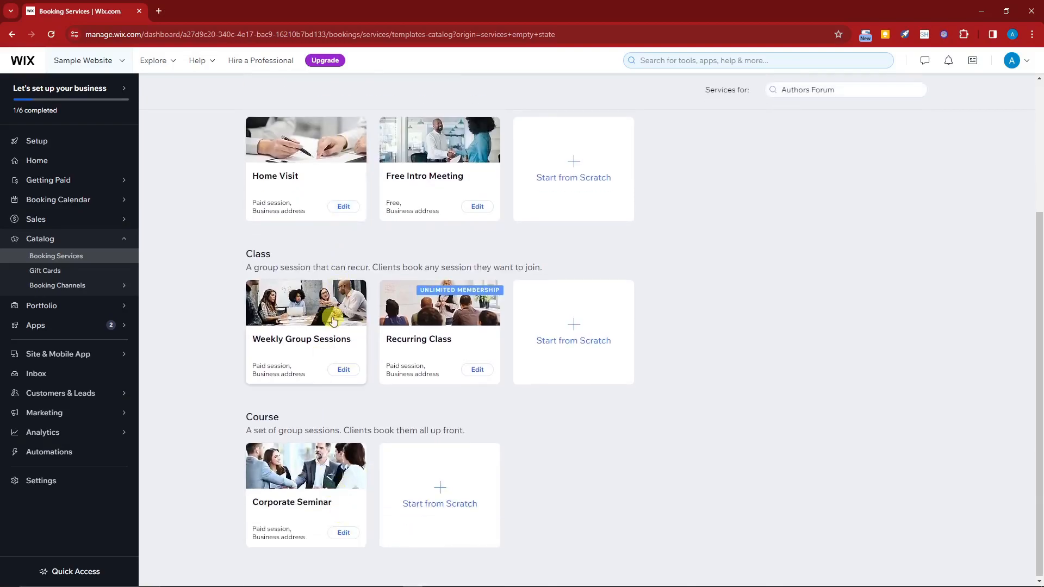
scroll(326, 322, up, 3)
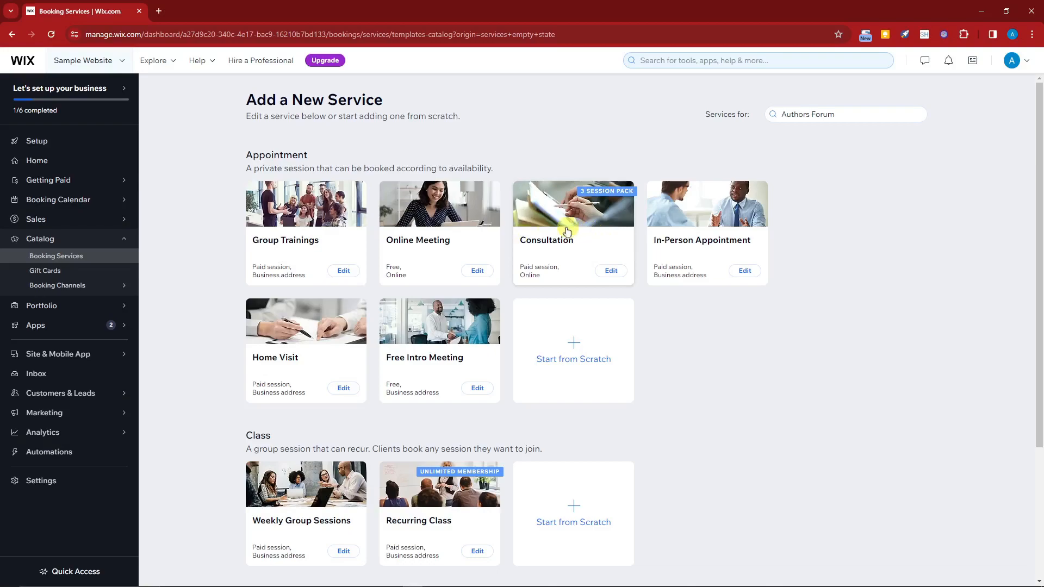
scroll(448, 231, down, 3)
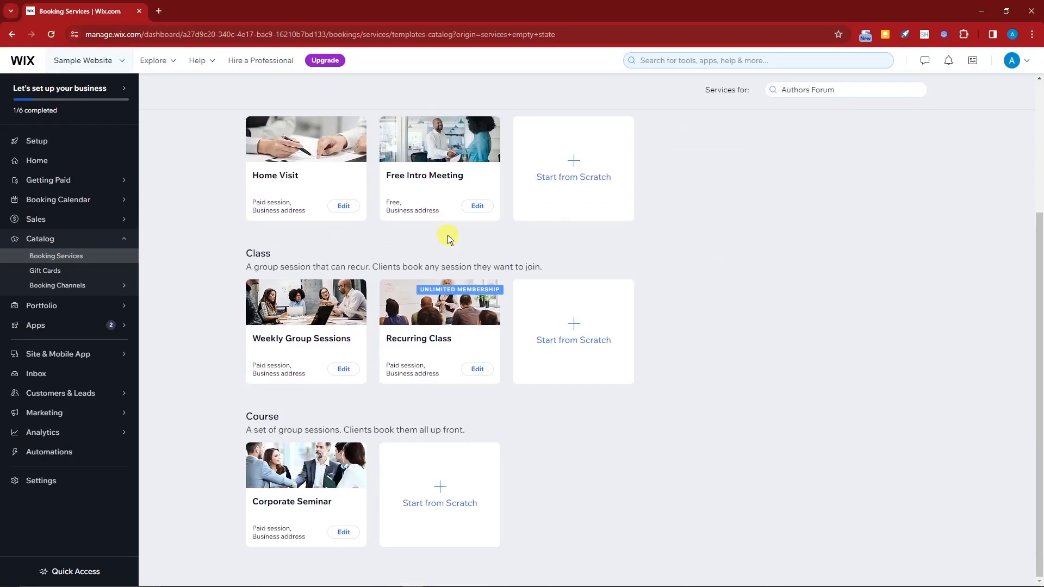
scroll(448, 235, up, 3)
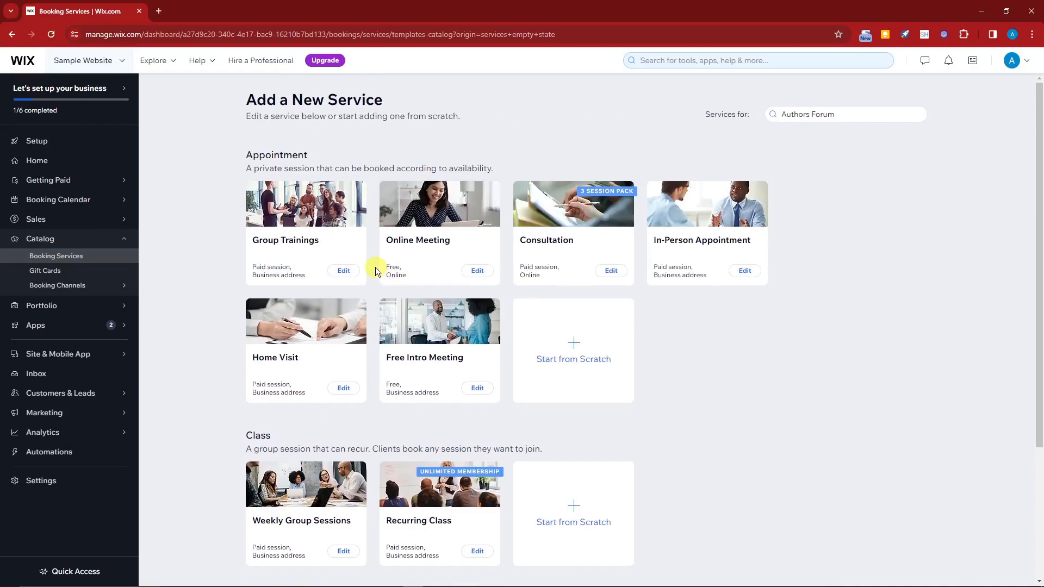
scroll(424, 292, down, 1)
scroll(424, 292, up, 1)
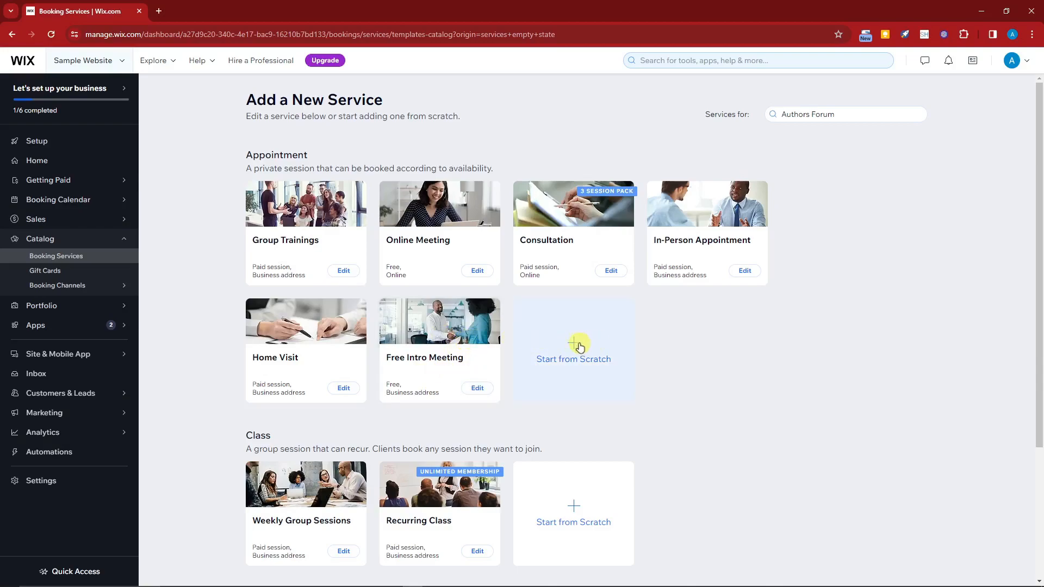
Start a service from the Free Intro Meeting appointment template and review its service type options.
click(443, 335)
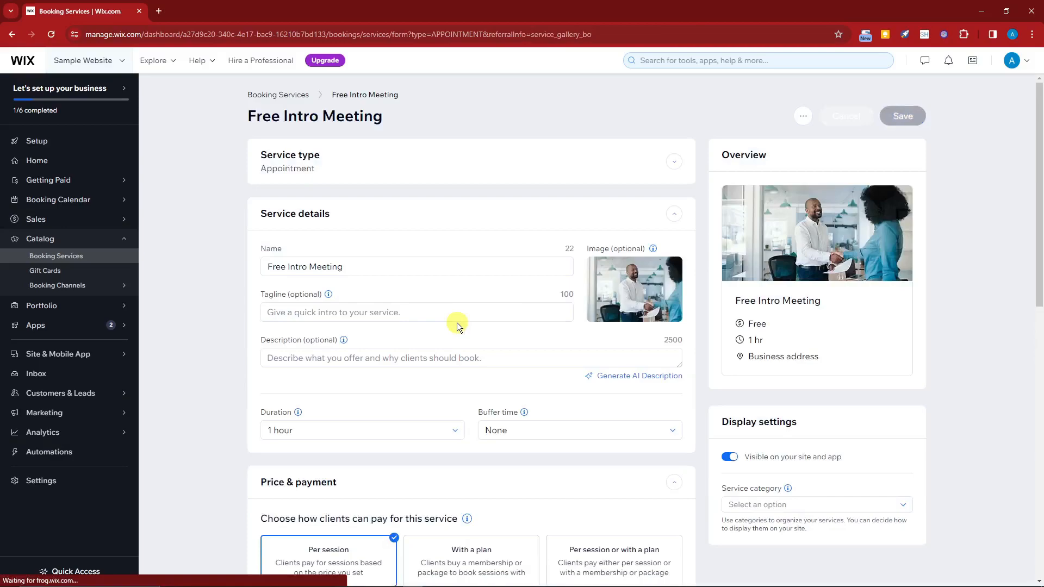
click(334, 174)
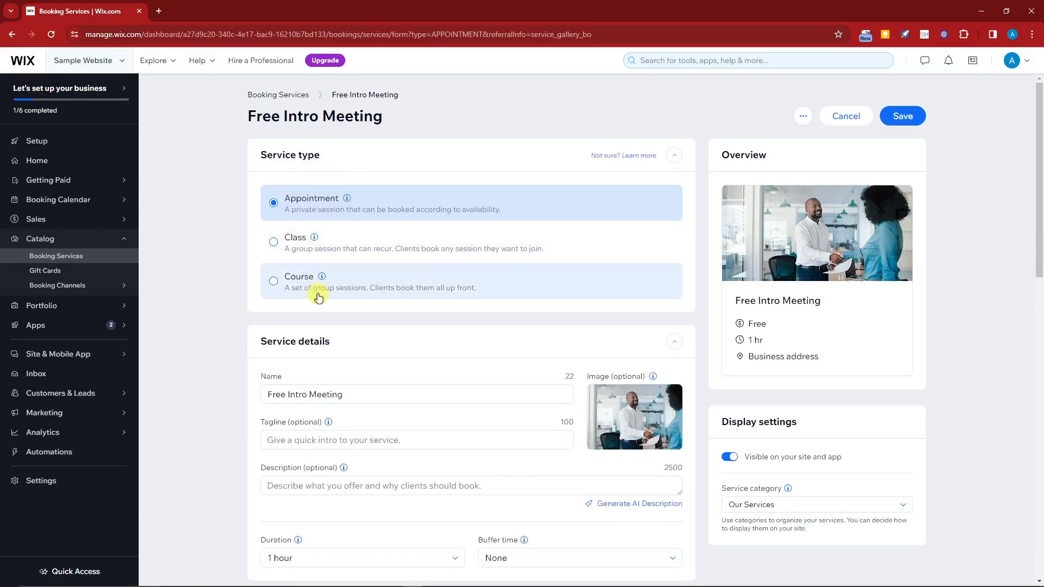
scroll(314, 281, down, 1)
scroll(315, 281, down, 4)
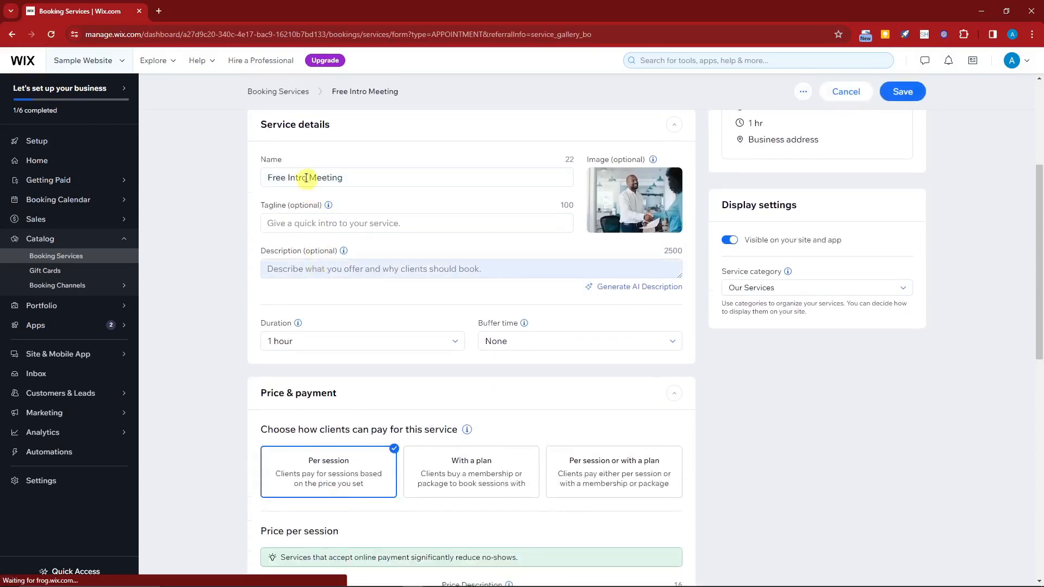
Enter "A VERY GOOD DESCRIPTION" as the description of the Free Intro Meeting service.
click(293, 217)
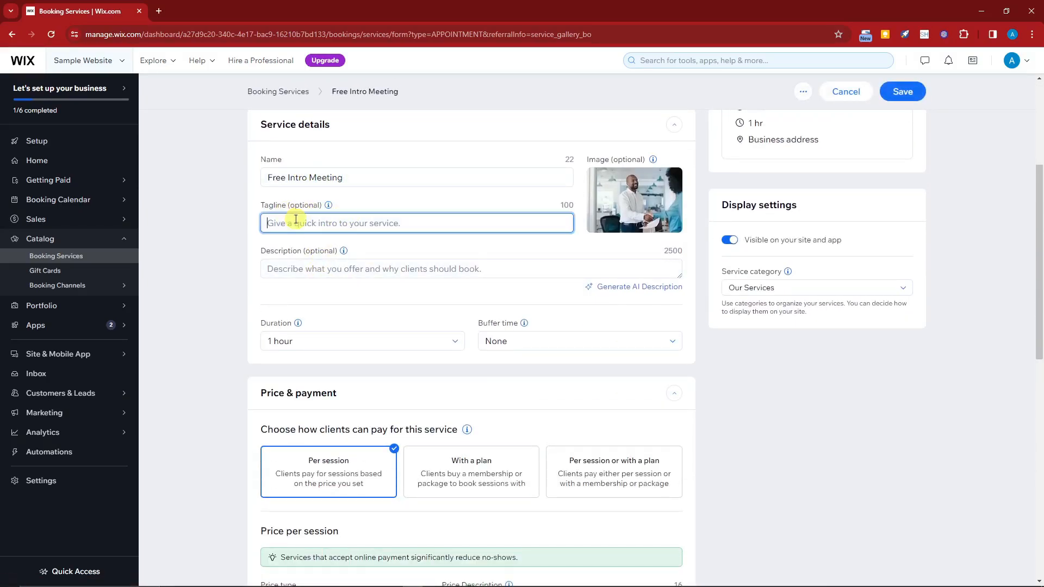
click(323, 263)
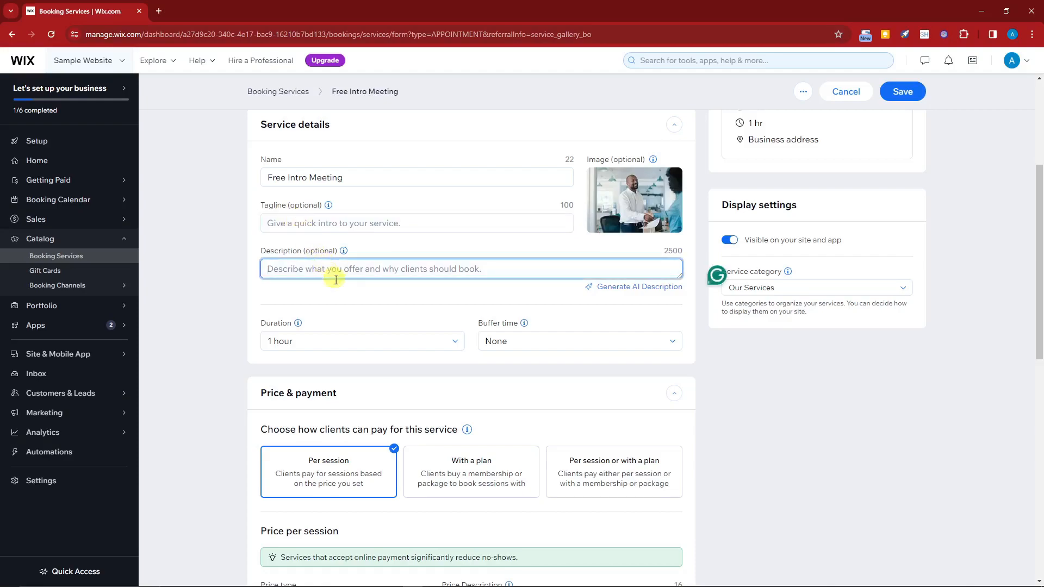
scroll(380, 308, up, 4)
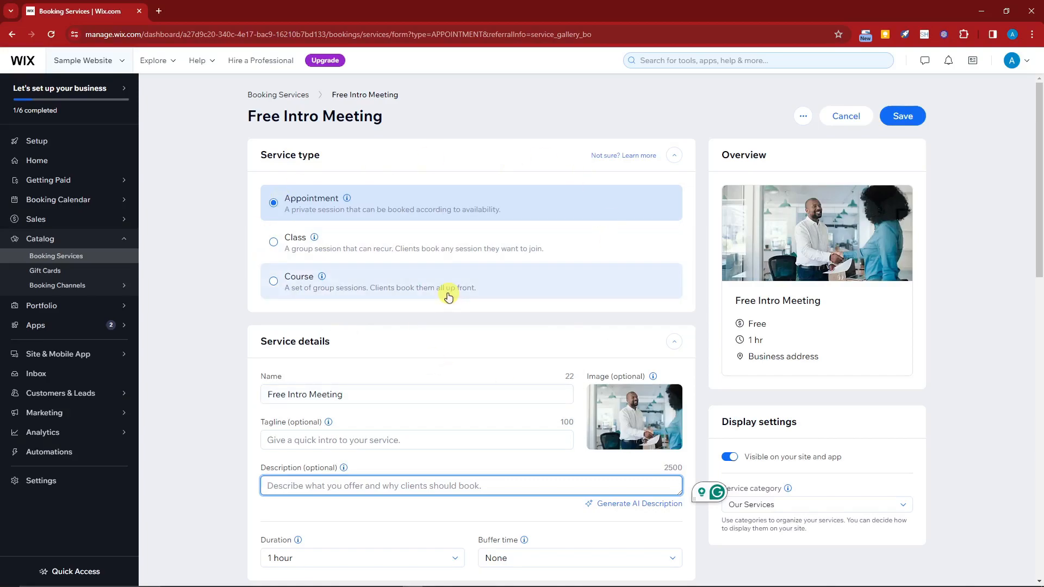
scroll(461, 299, down, 6)
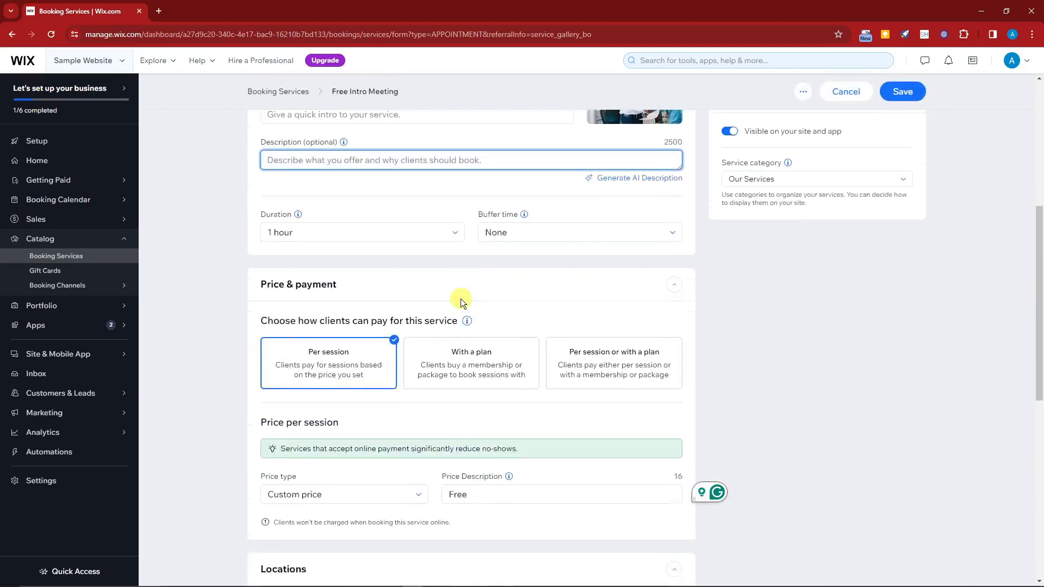
scroll(337, 240, up, 1)
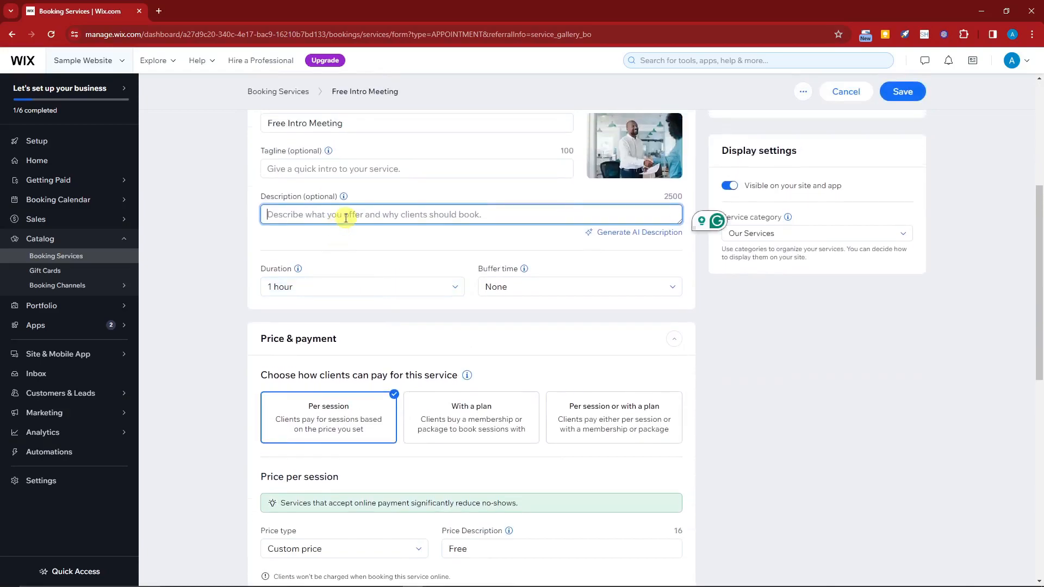
text(VE)
key(BackSpace)
text(A VERY)
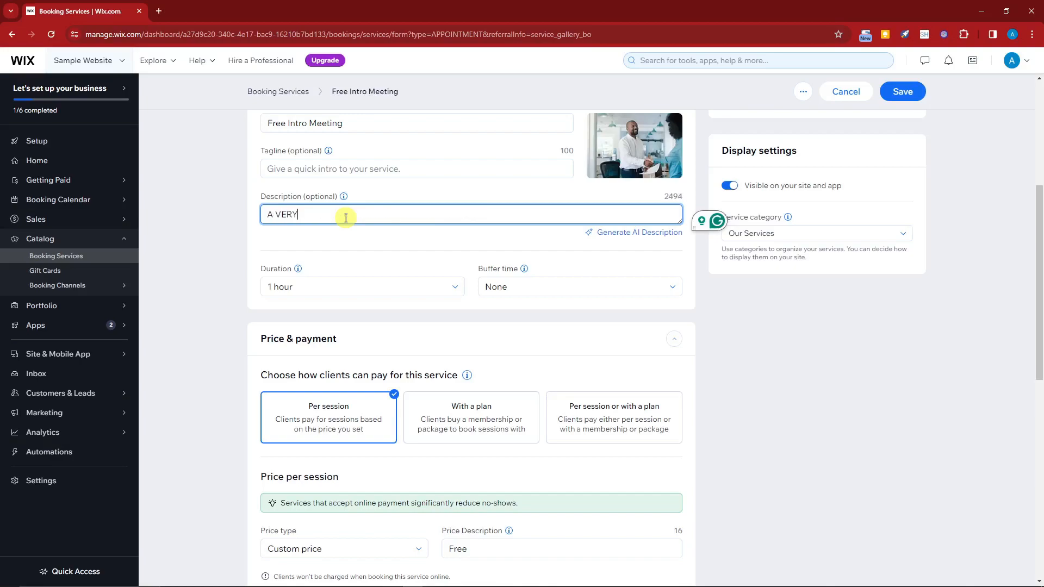
text( GOOD DESCRIPTION)
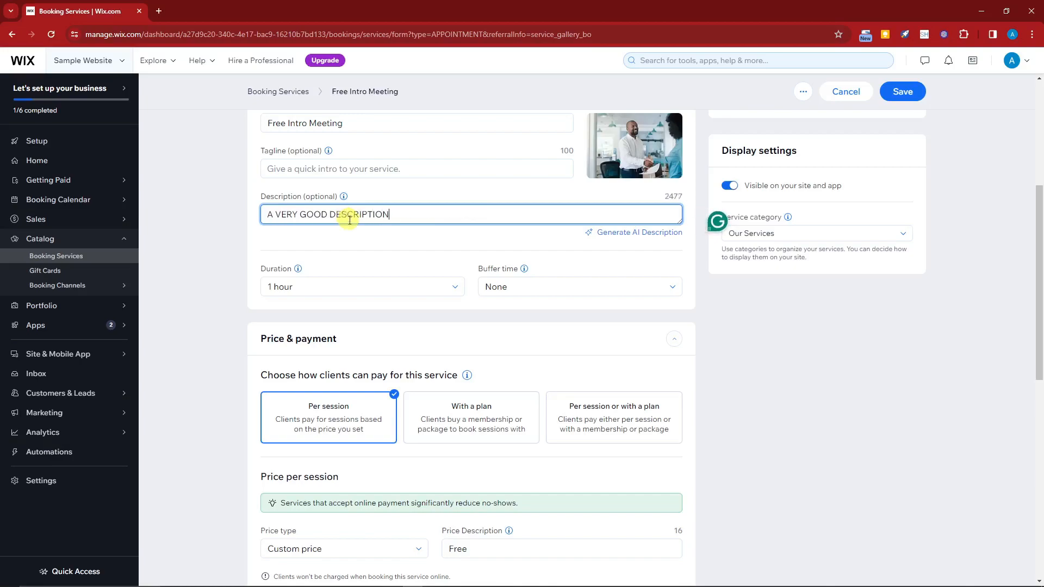
Set the service duration to 30 minutes and check the buffer time options, keeping None.
scroll(419, 223, up, 1)
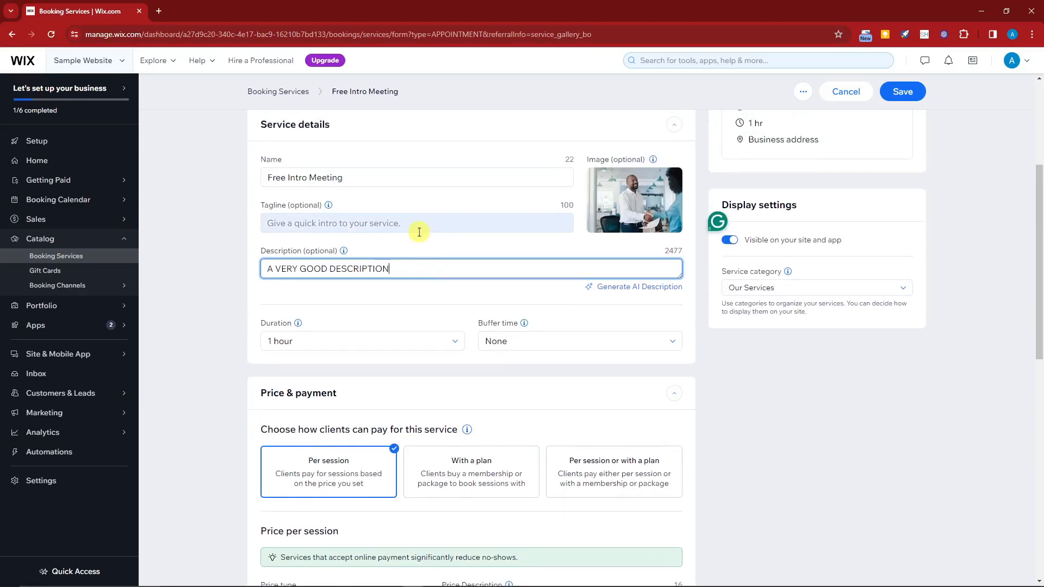
click(454, 343)
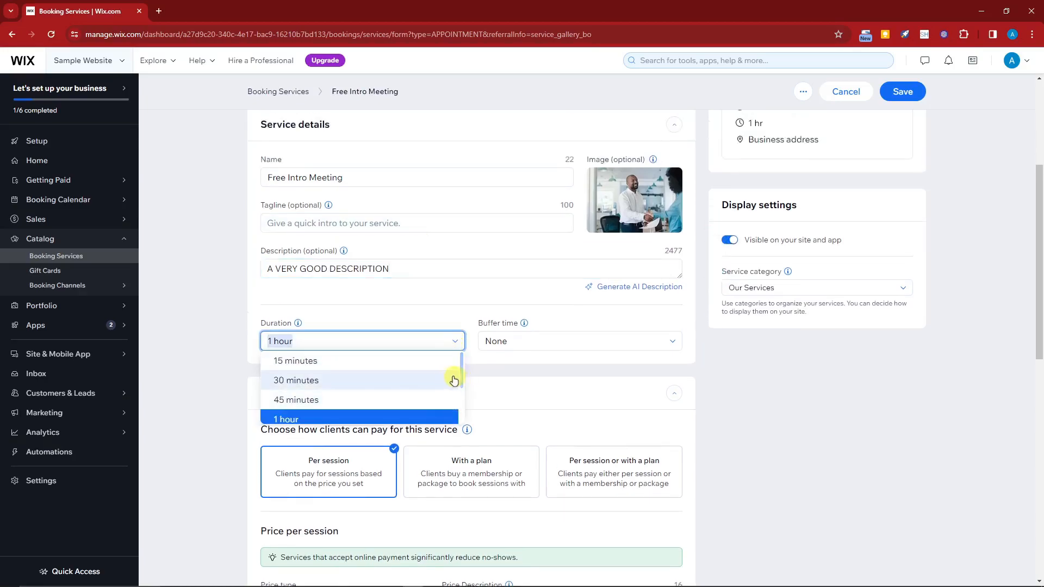
scroll(446, 387, down, 6)
scroll(389, 270, up, 1)
scroll(389, 270, up, 3)
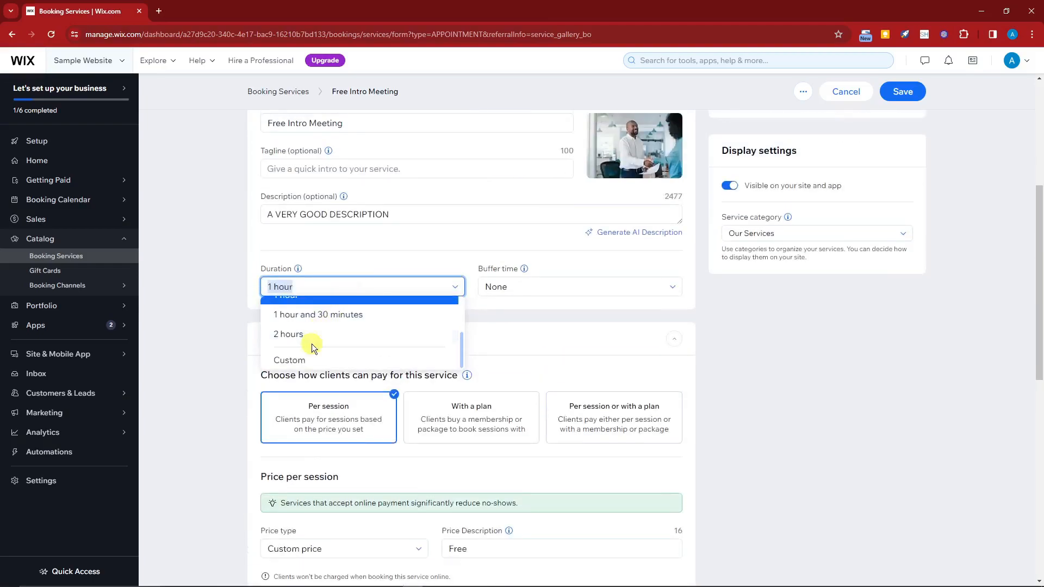
scroll(332, 351, up, 1)
scroll(331, 350, up, 3)
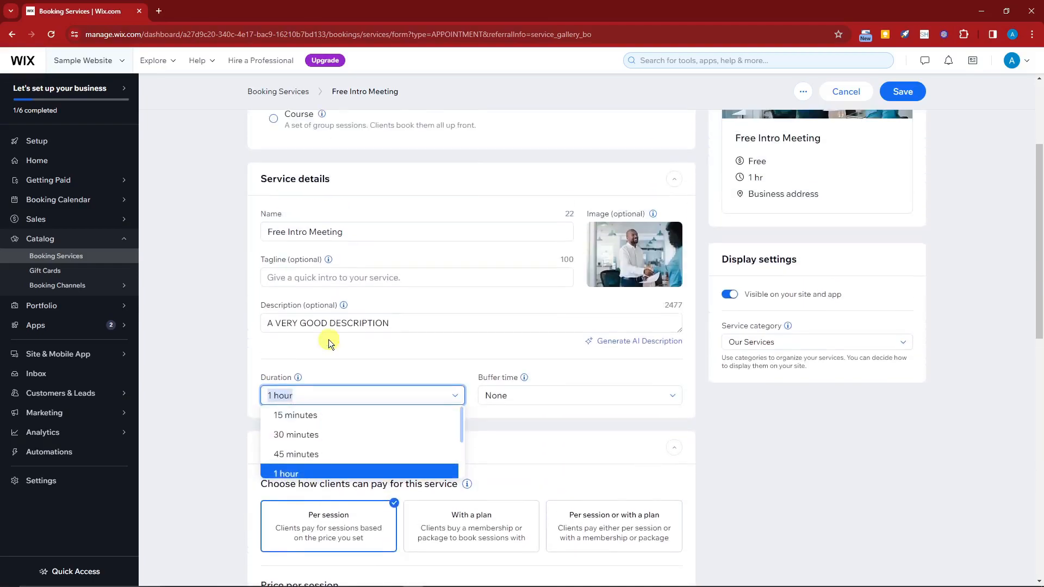
click(319, 435)
click(551, 401)
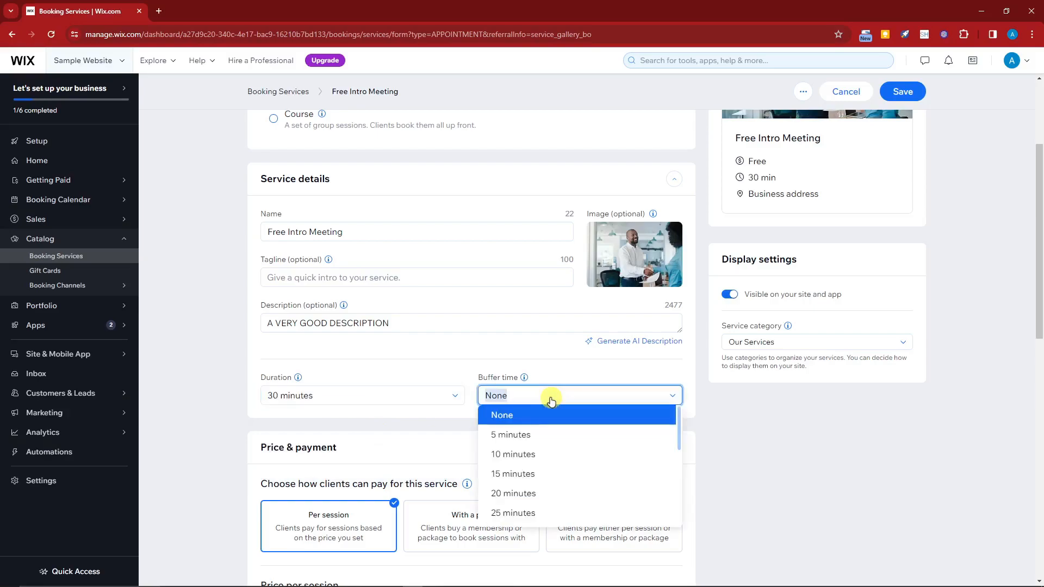
click(552, 401)
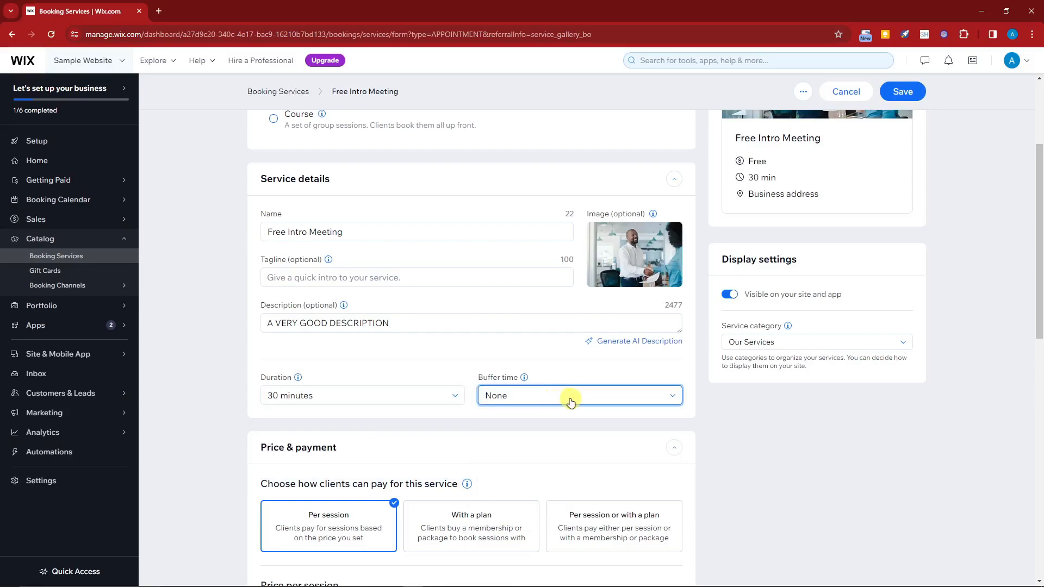
Set the service's per-session price type to Free after trying out the Custom price option.
scroll(785, 386, down, 4)
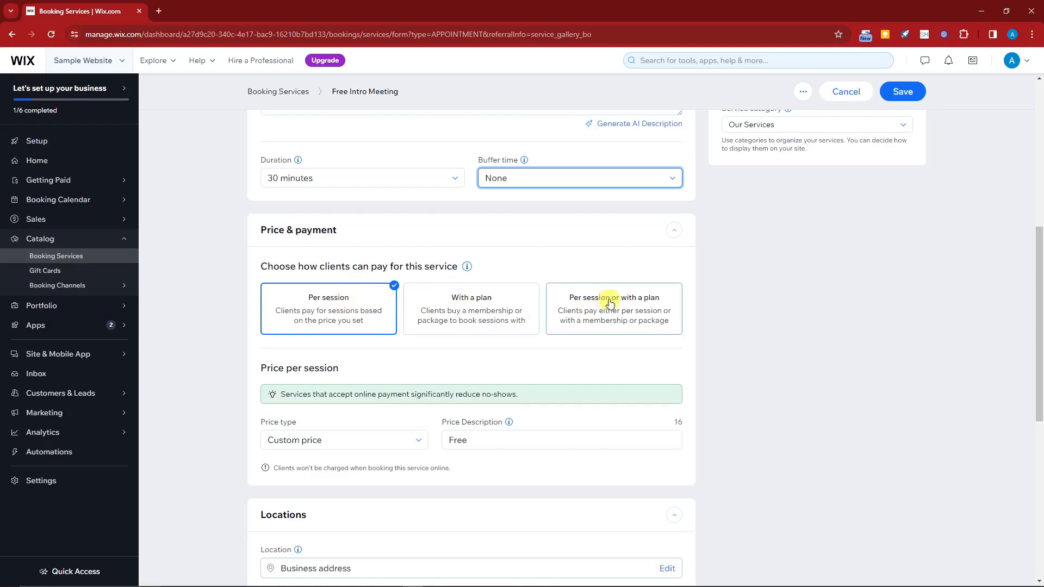
scroll(603, 302, down, 2)
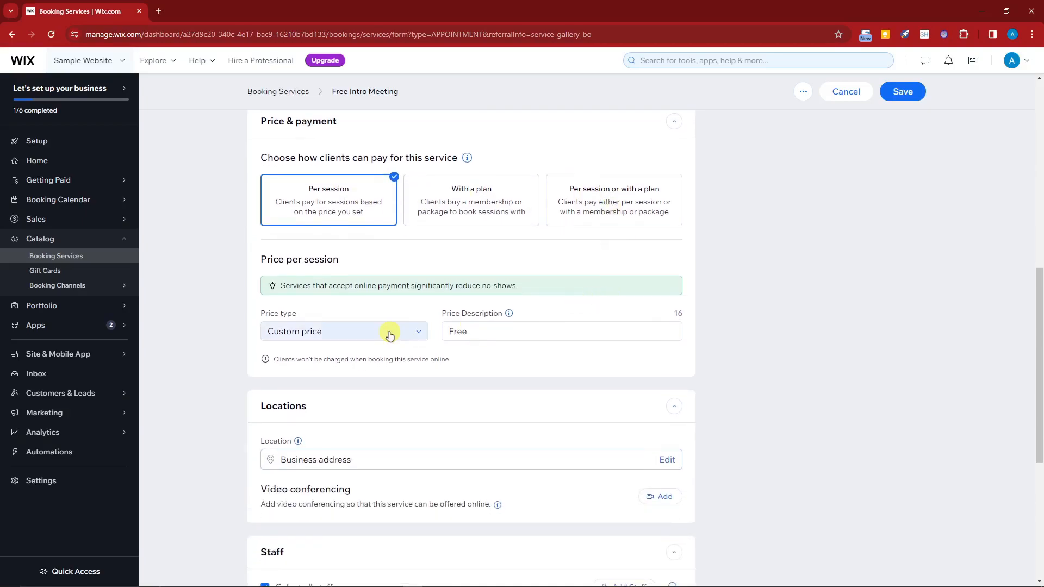
click(416, 332)
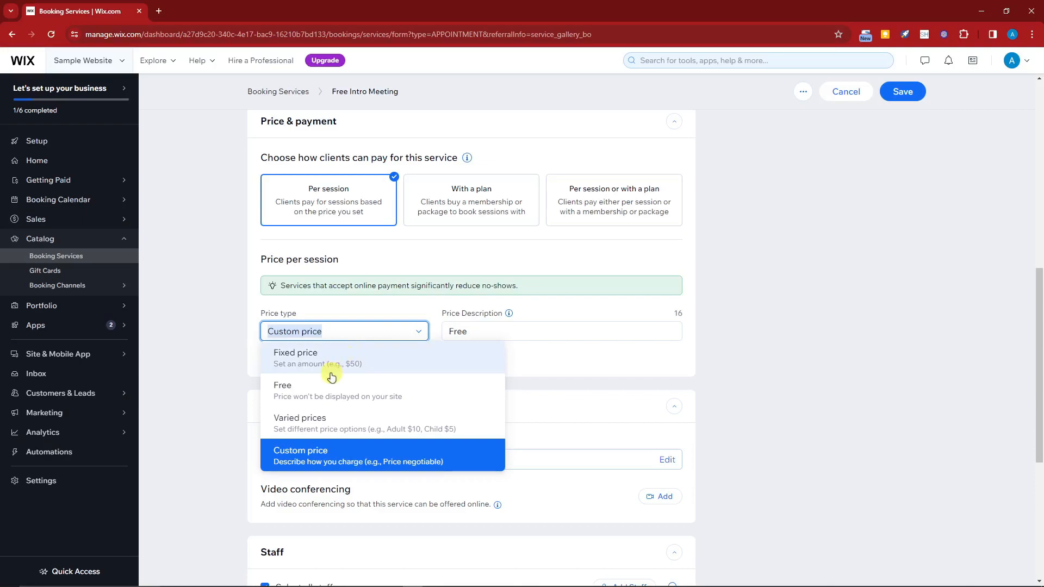
click(360, 398)
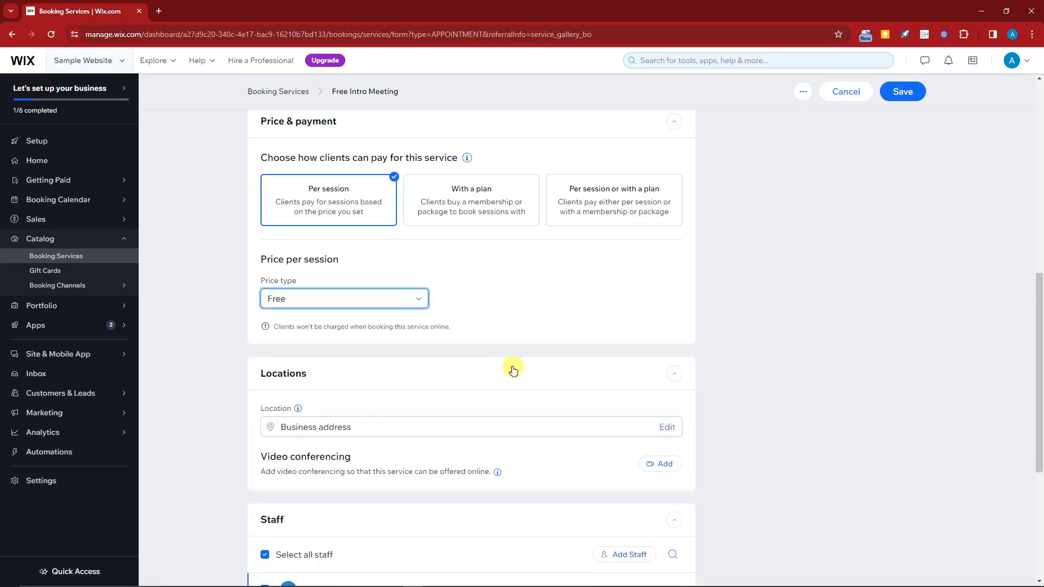
click(418, 305)
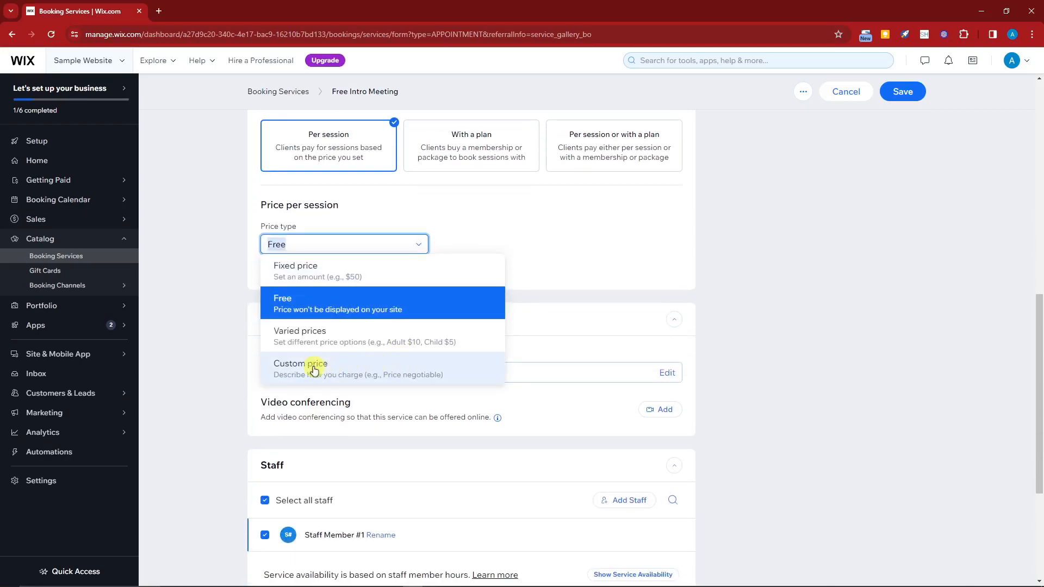
click(312, 366)
click(387, 278)
click(419, 298)
click(408, 246)
click(360, 309)
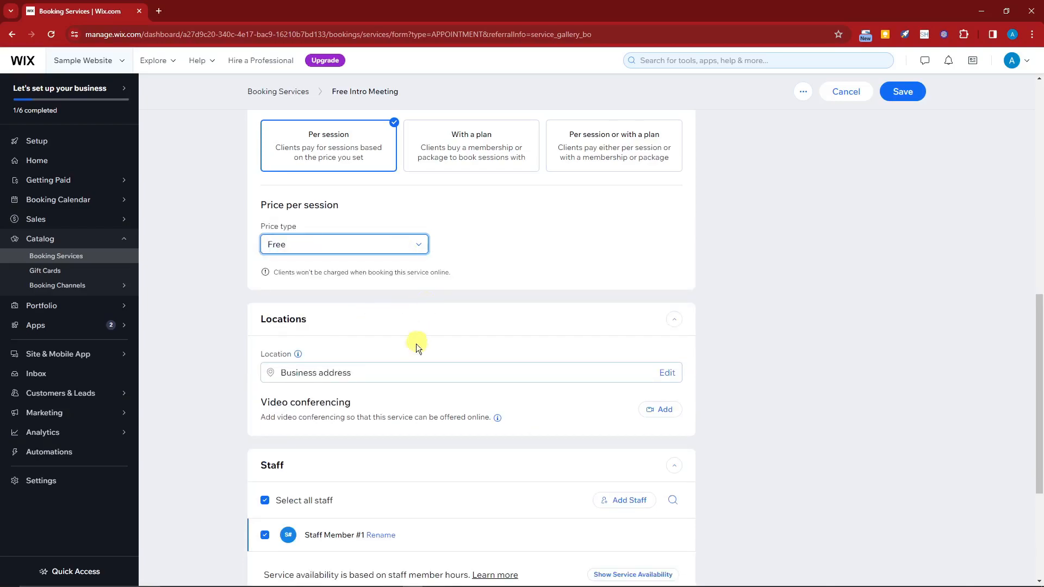
click(431, 372)
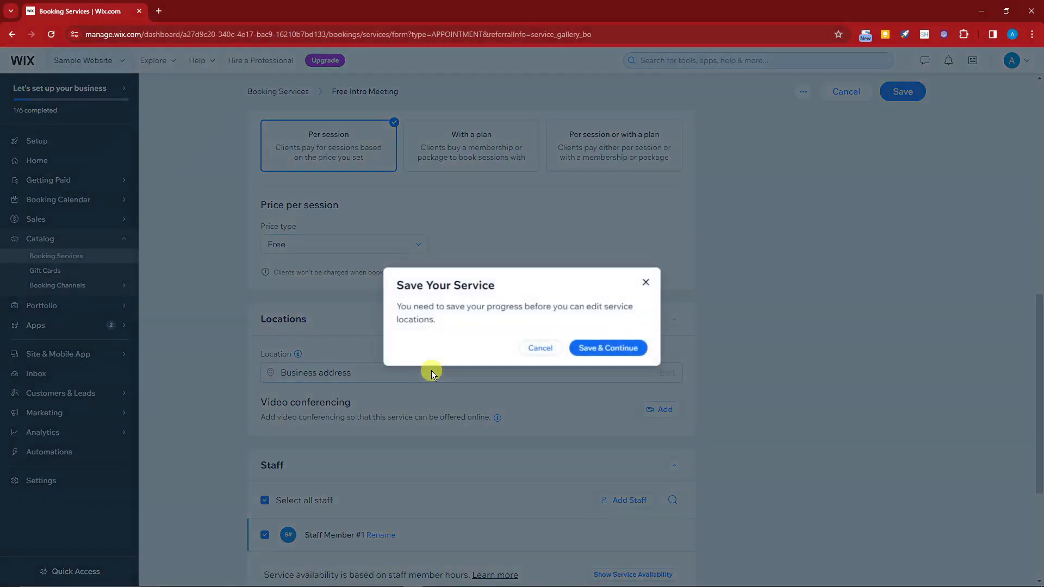
click(540, 348)
click(535, 366)
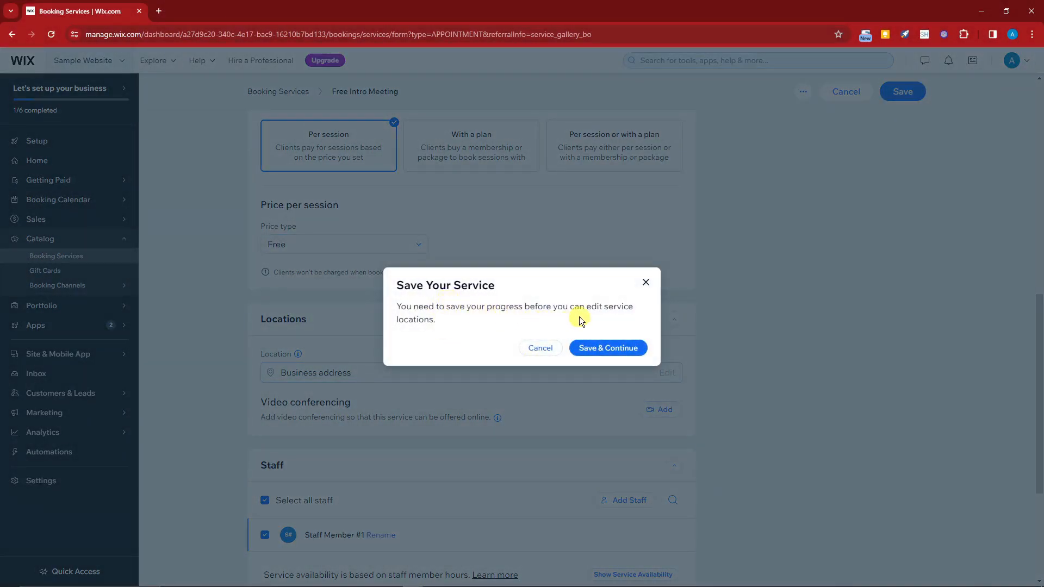
click(538, 348)
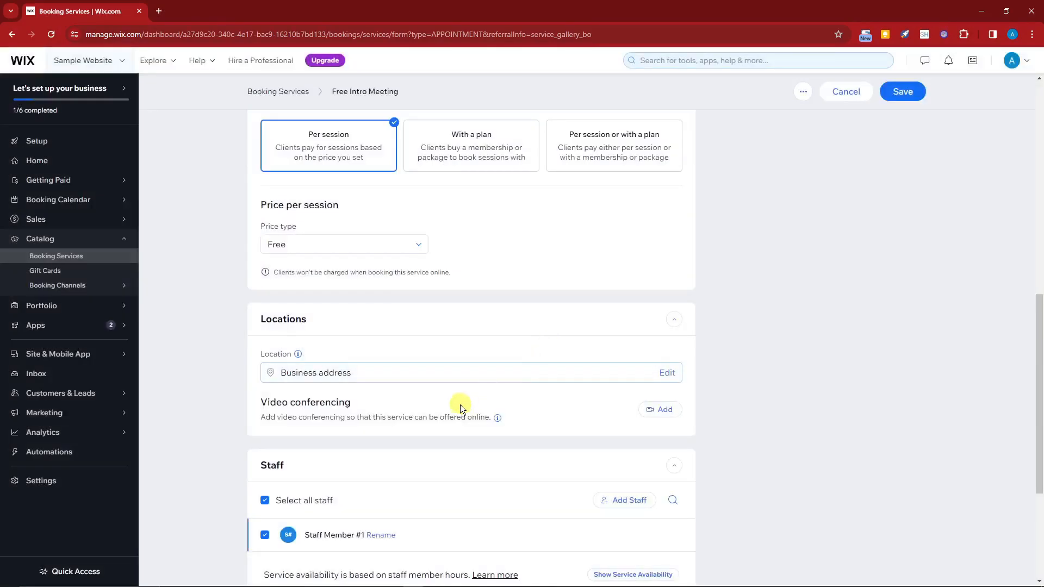
Expand the service's image settings and open the media upload for the service gallery.
scroll(461, 405, down, 2)
scroll(301, 319, down, 1)
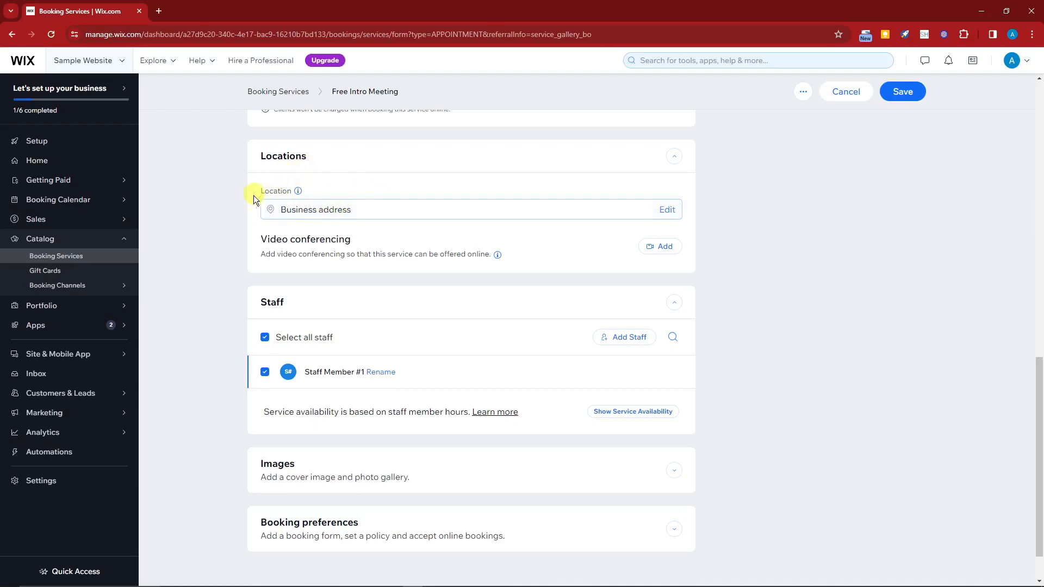
scroll(323, 222, down, 1)
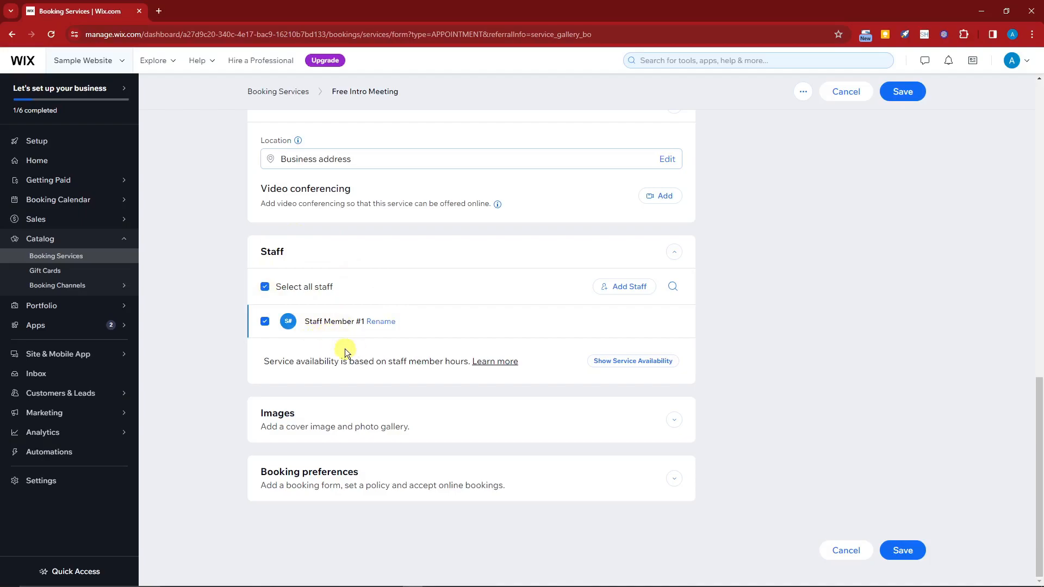
click(283, 433)
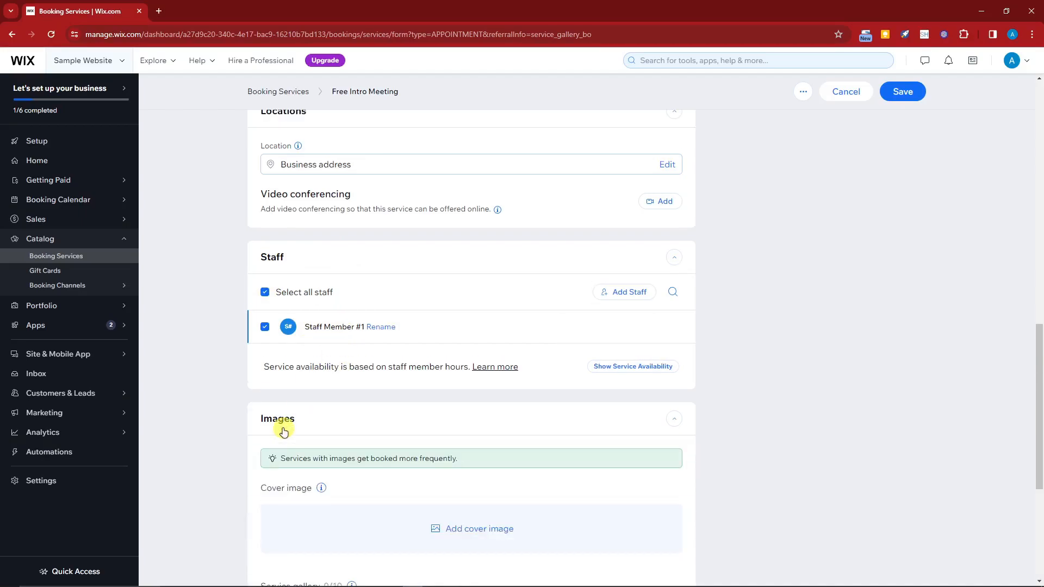
scroll(433, 392, down, 3)
click(303, 469)
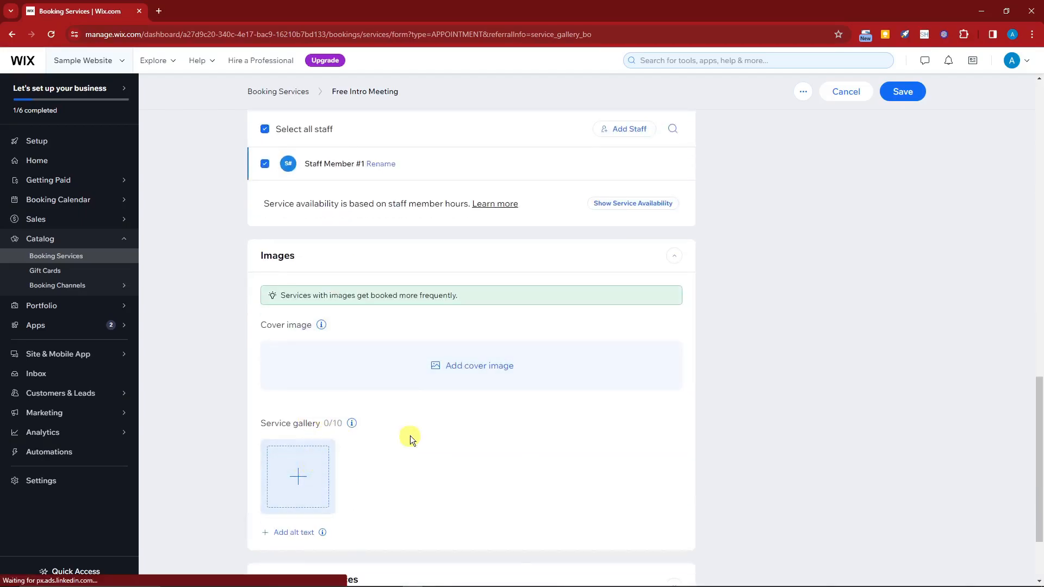
click(149, 146)
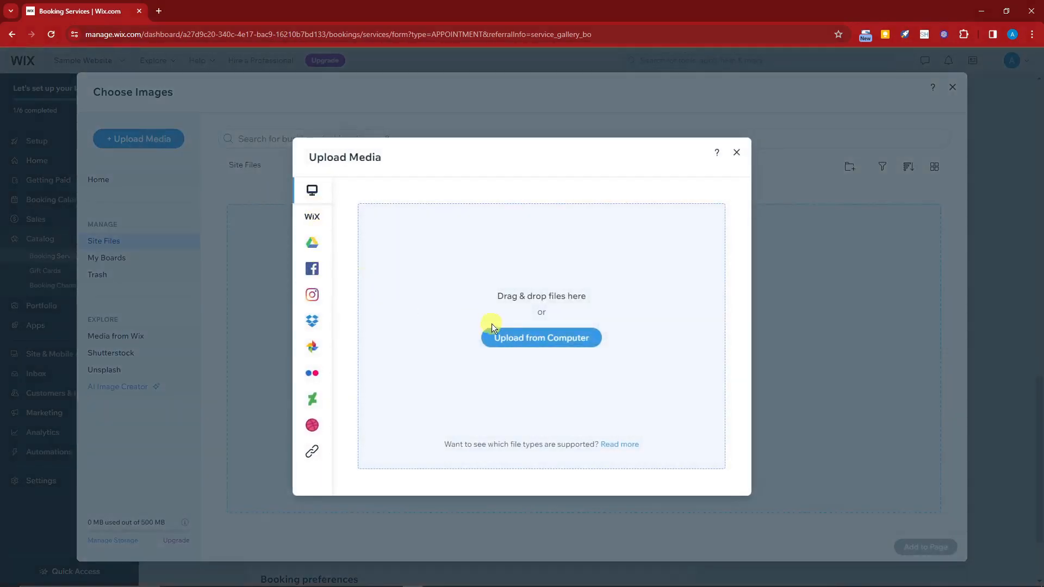
Upload the image tinywow_woman-6805813_1280_47410507 from the computer's Downloads folder to the site files.
click(517, 338)
scroll(185, 166, up, 3)
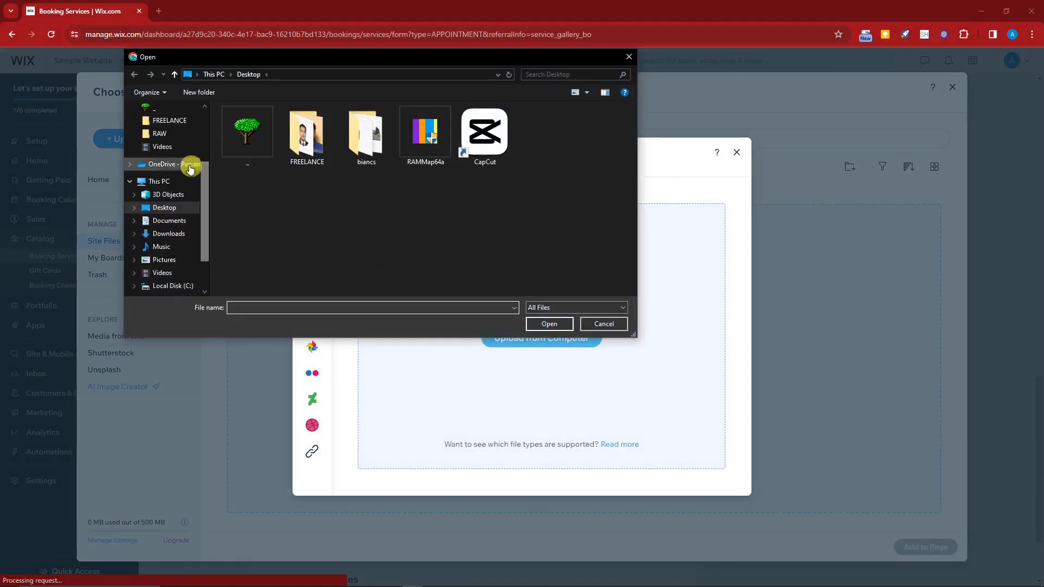
scroll(170, 134, up, 1)
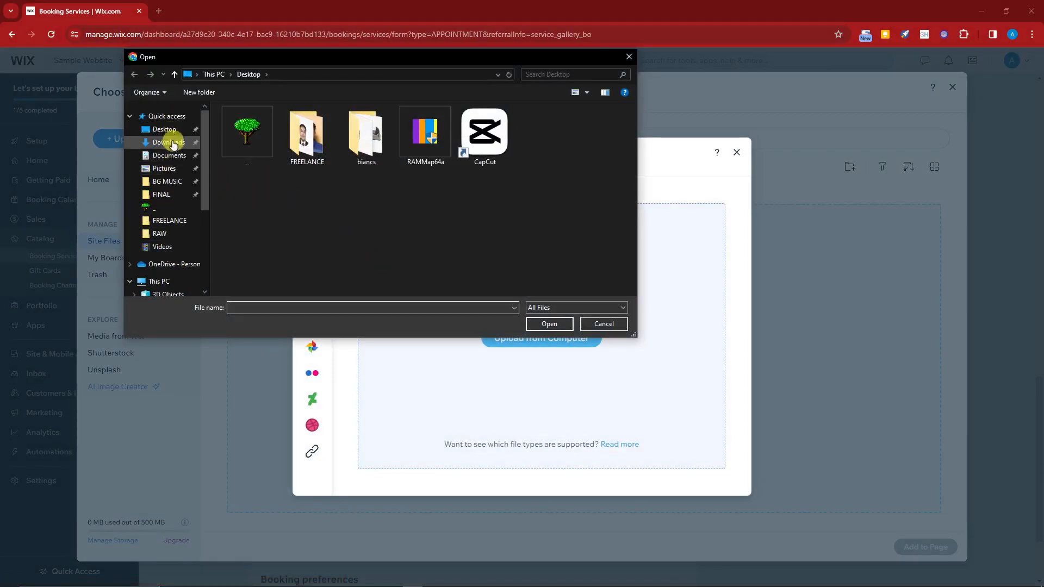
click(168, 155)
click(169, 142)
scroll(359, 180, down, 5)
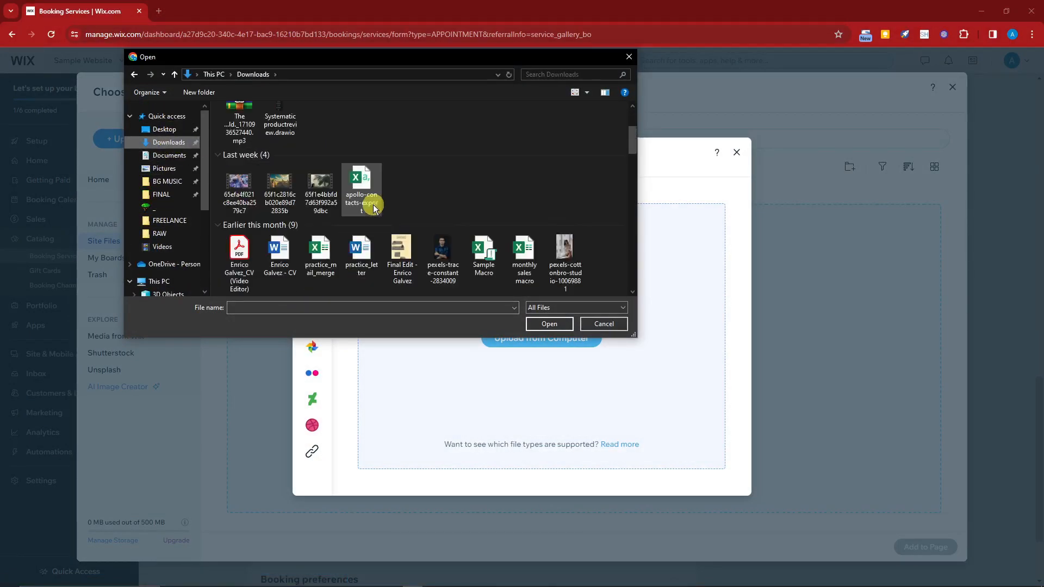
scroll(468, 212, down, 3)
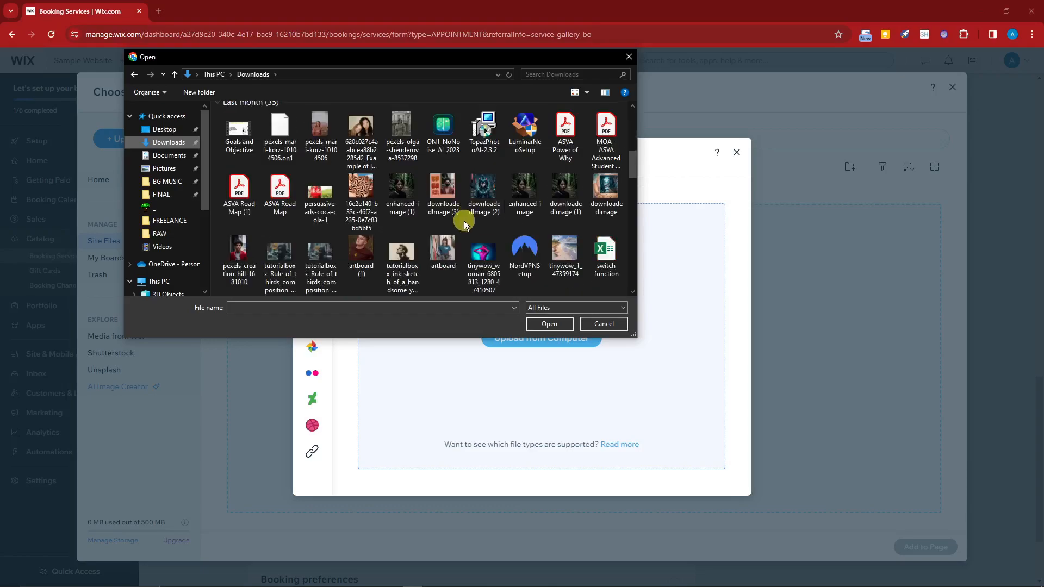
double_click(475, 249)
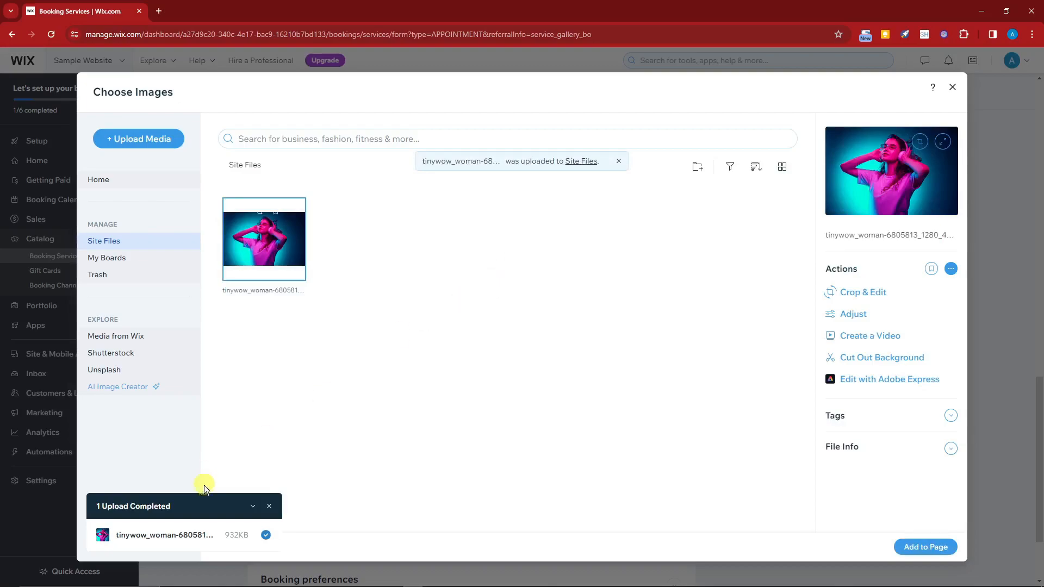
Add the uploaded woman image to the service gallery, save the Free Intro Meeting service and dismiss the upgrade offer.
double_click(282, 237)
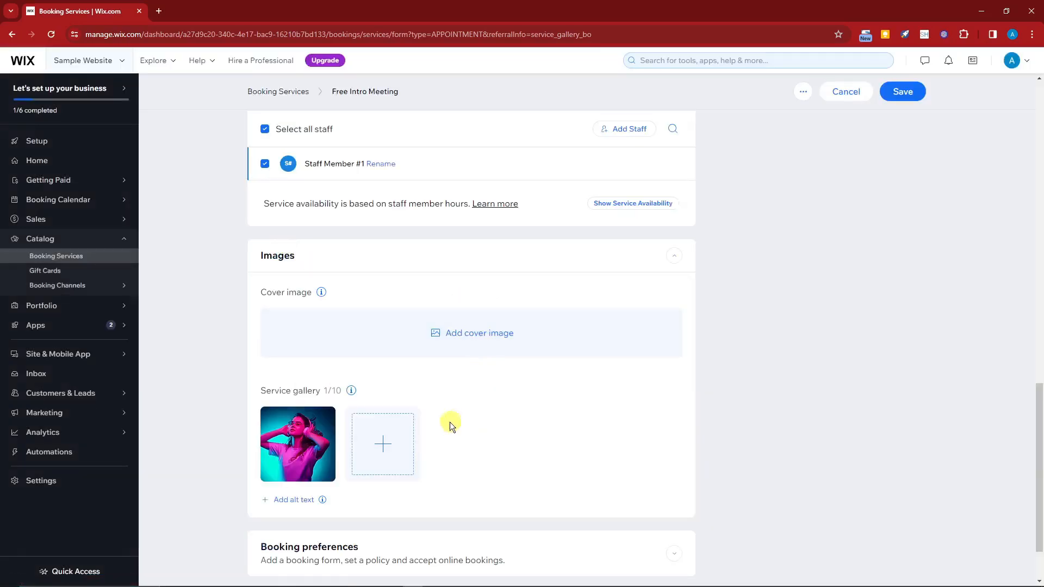
scroll(454, 420, down, 2)
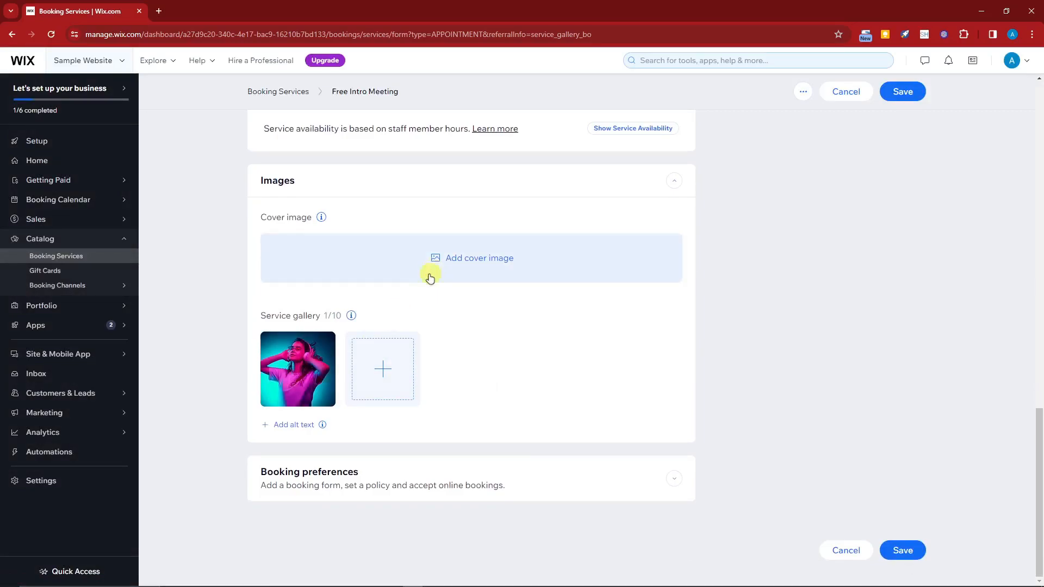
click(916, 551)
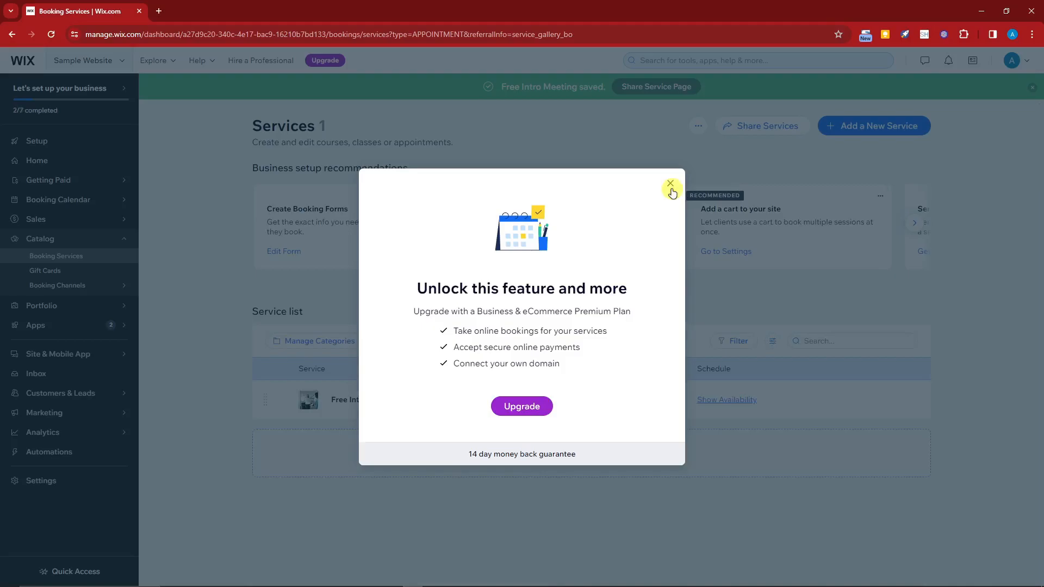
click(671, 185)
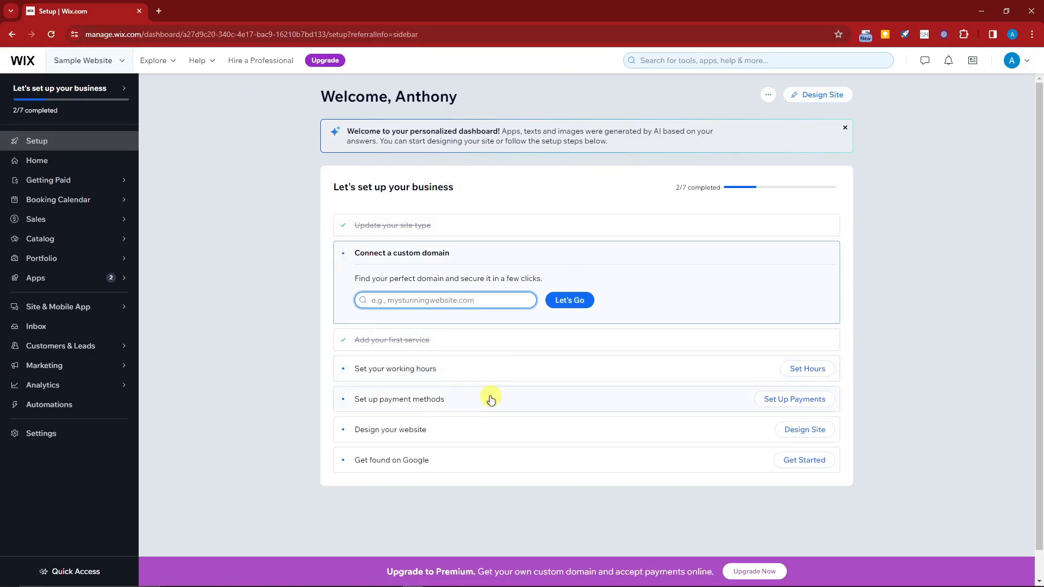
Set the working hours to Monday through Friday, 10:00 AM to 6:00 PM, in the business setup checklist.
click(408, 373)
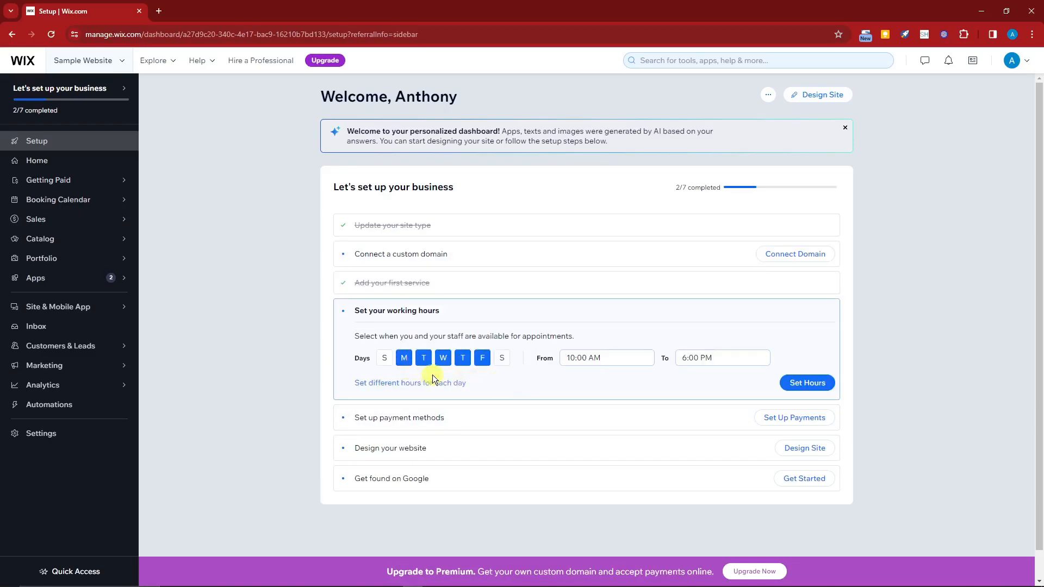
click(805, 388)
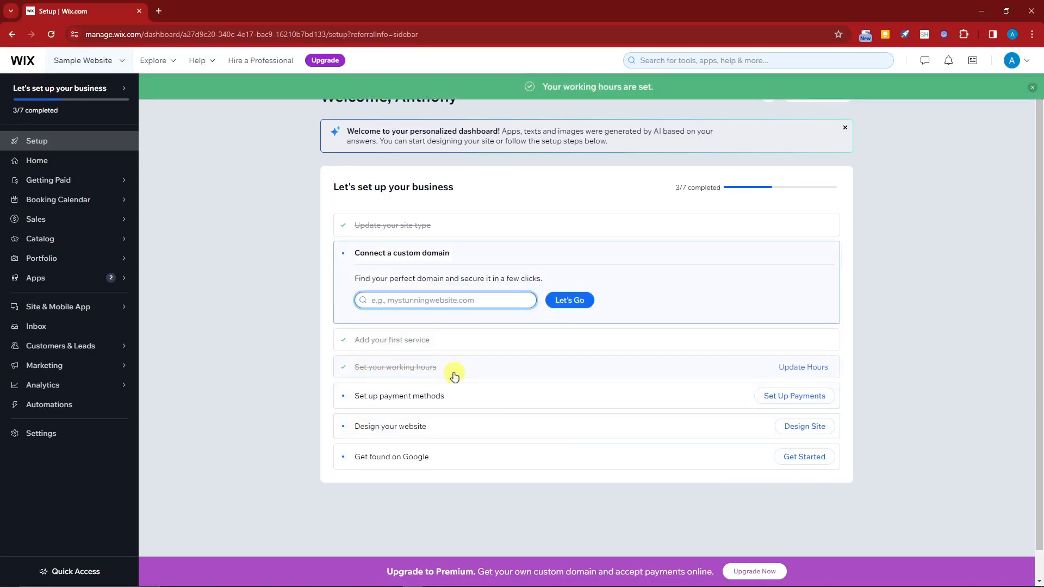
Start setting up payment methods from the checklist and change the business location to Singapore.
click(719, 401)
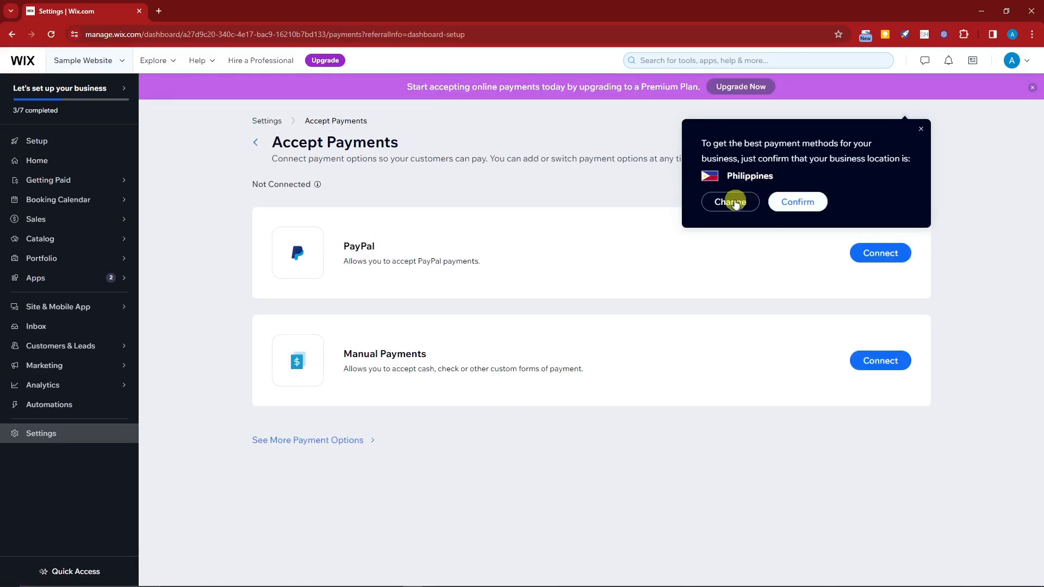
click(731, 202)
scroll(389, 342, down, 6)
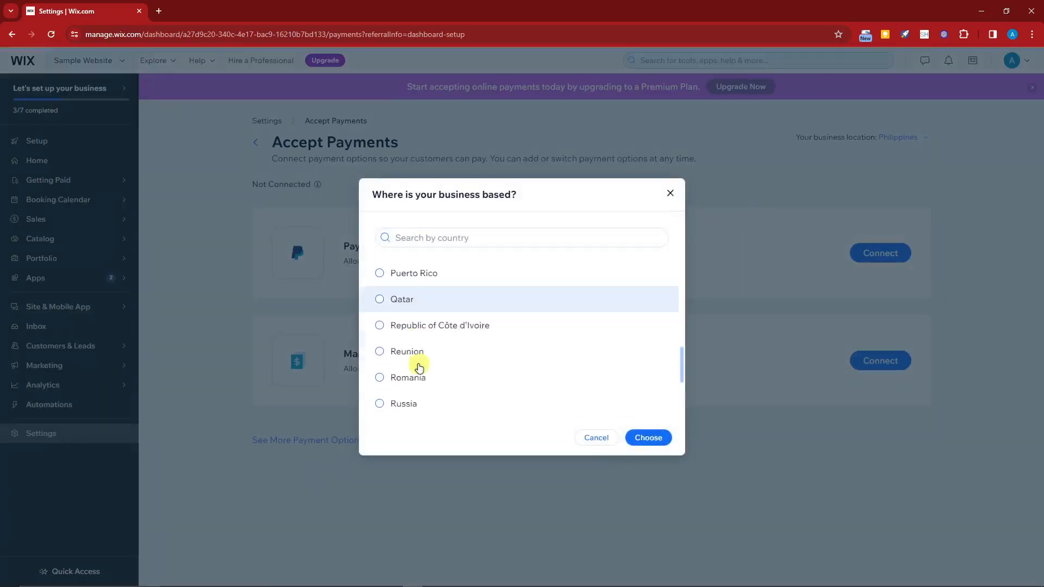
scroll(429, 371, down, 7)
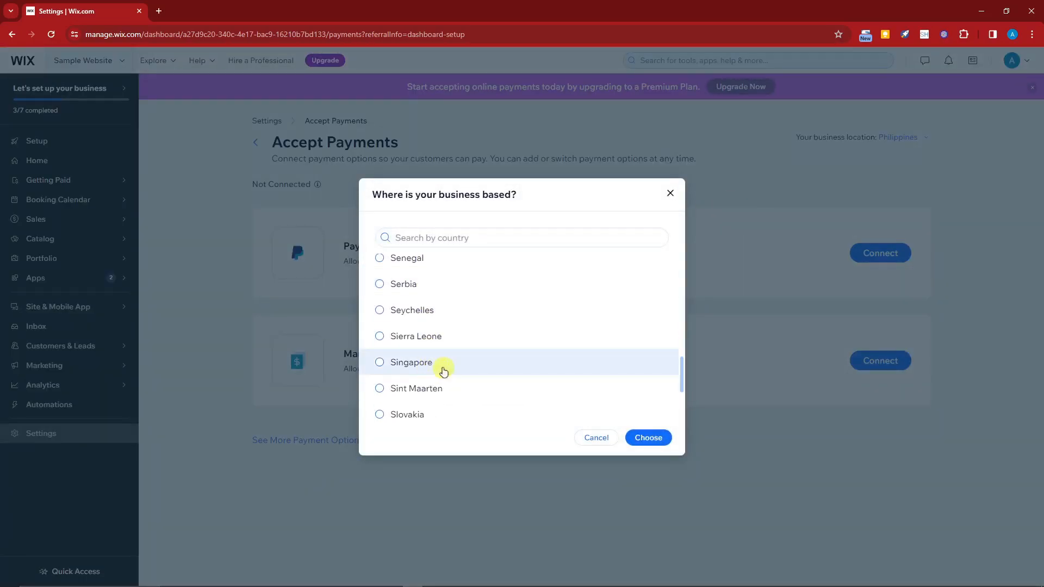
click(383, 280)
scroll(394, 303, up, 1)
scroll(395, 303, up, 1)
click(381, 306)
click(647, 438)
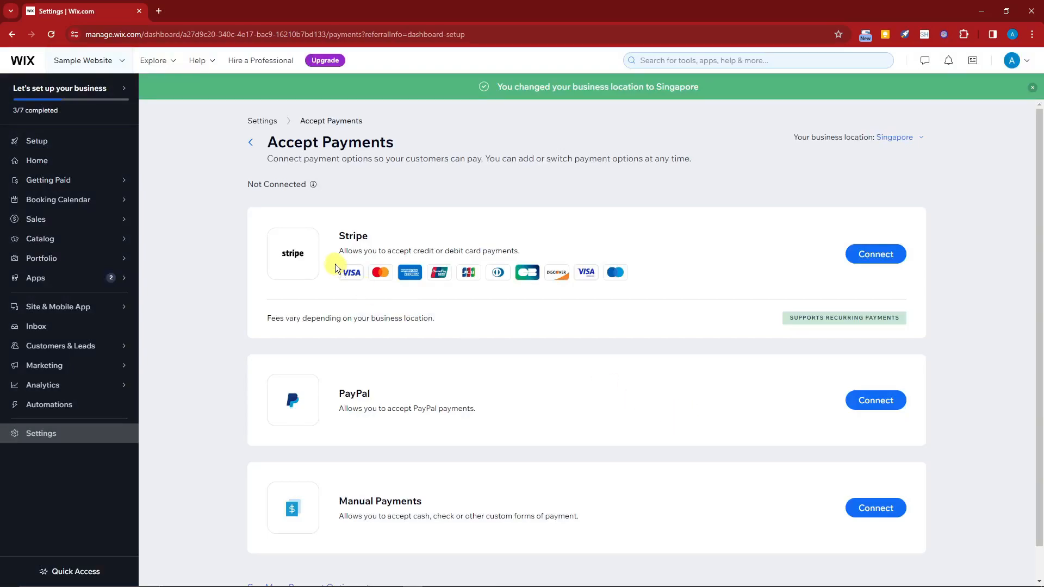
Review the available payment providers, including the additional payment options, and return to the Accept Payments page.
scroll(368, 327, down, 1)
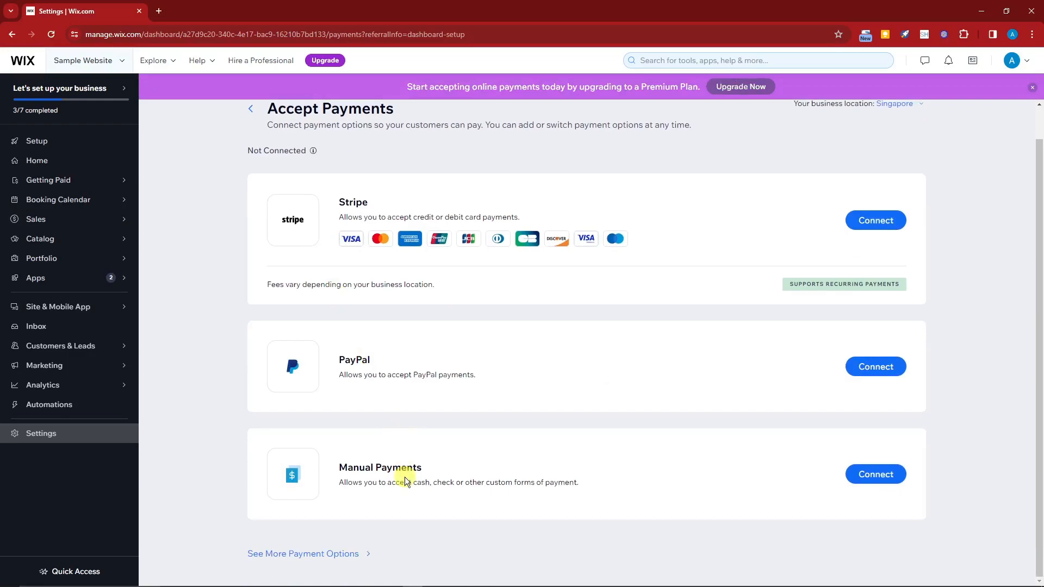
click(344, 562)
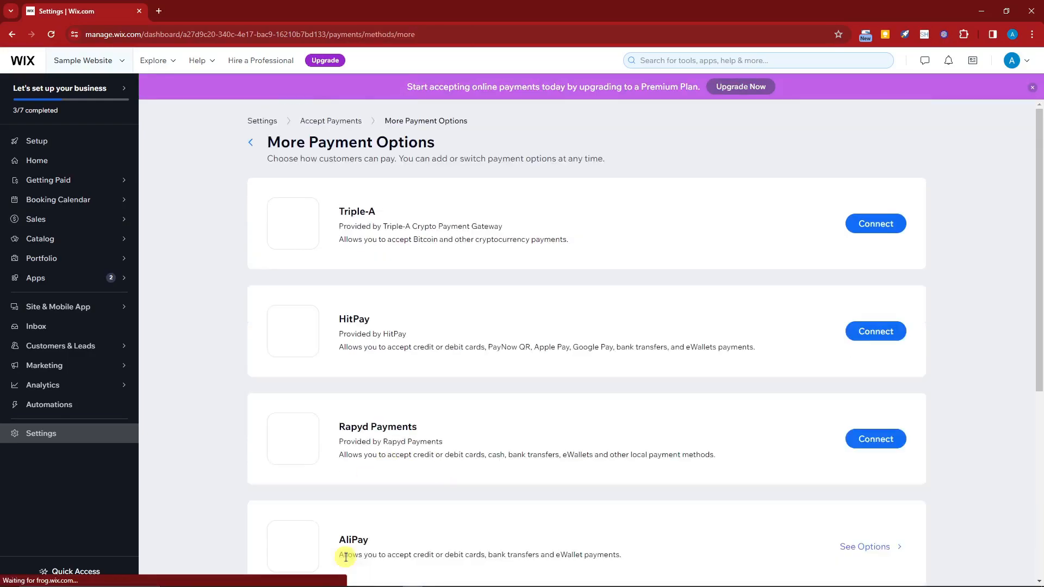
scroll(434, 515, down, 5)
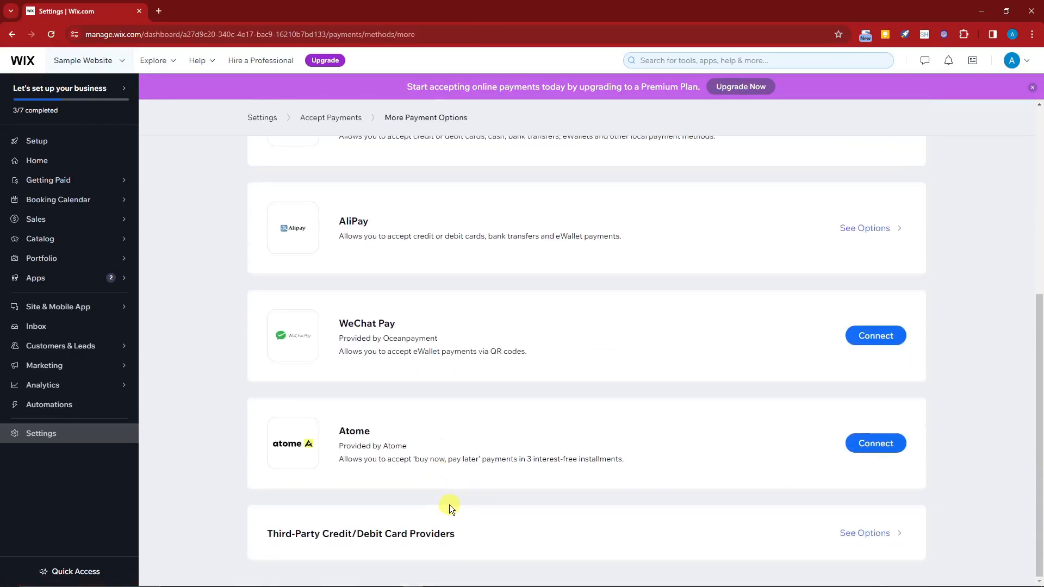
scroll(449, 504, up, 5)
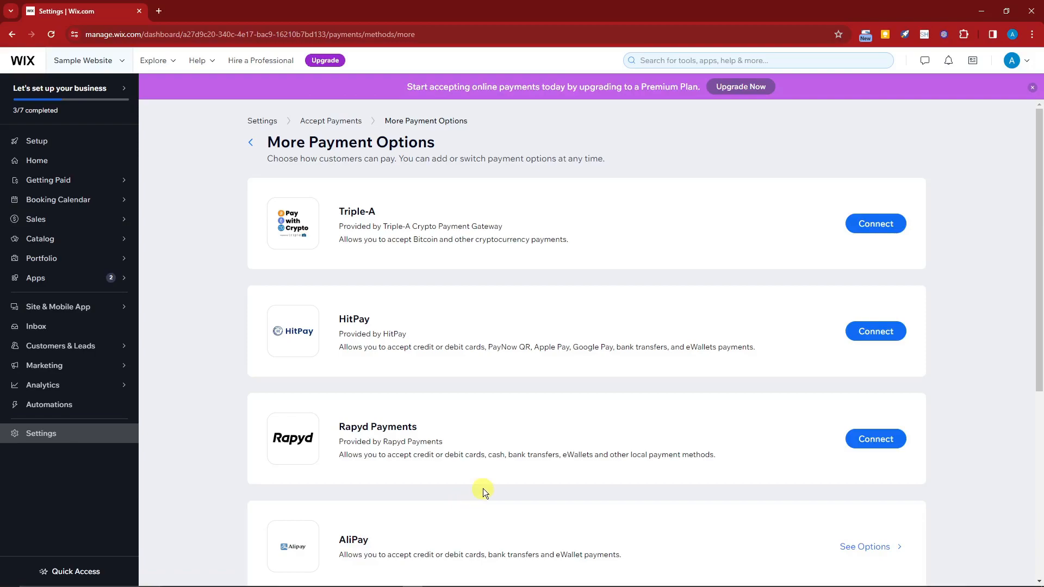
click(250, 143)
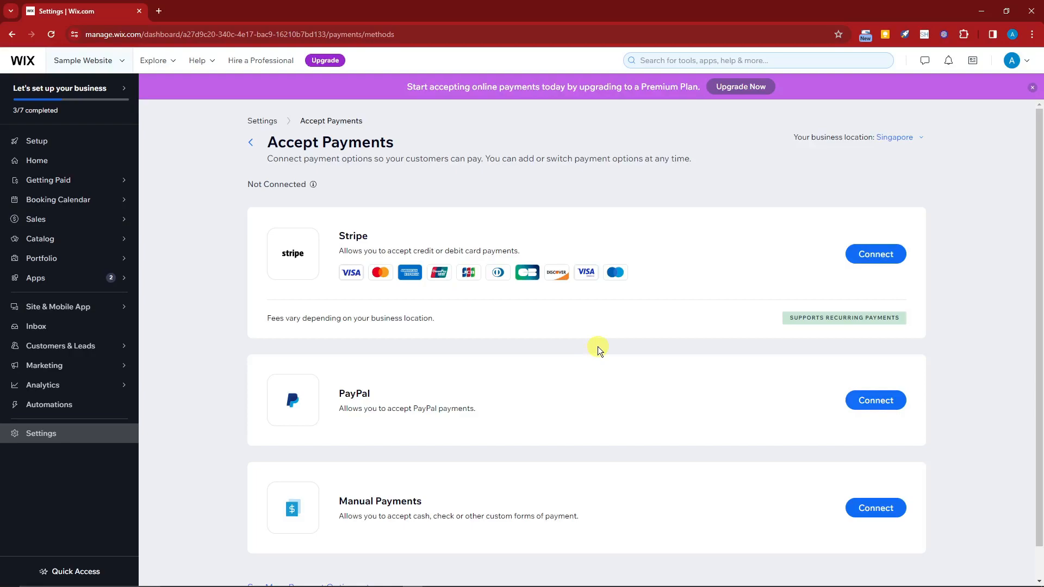
scroll(606, 346, down, 1)
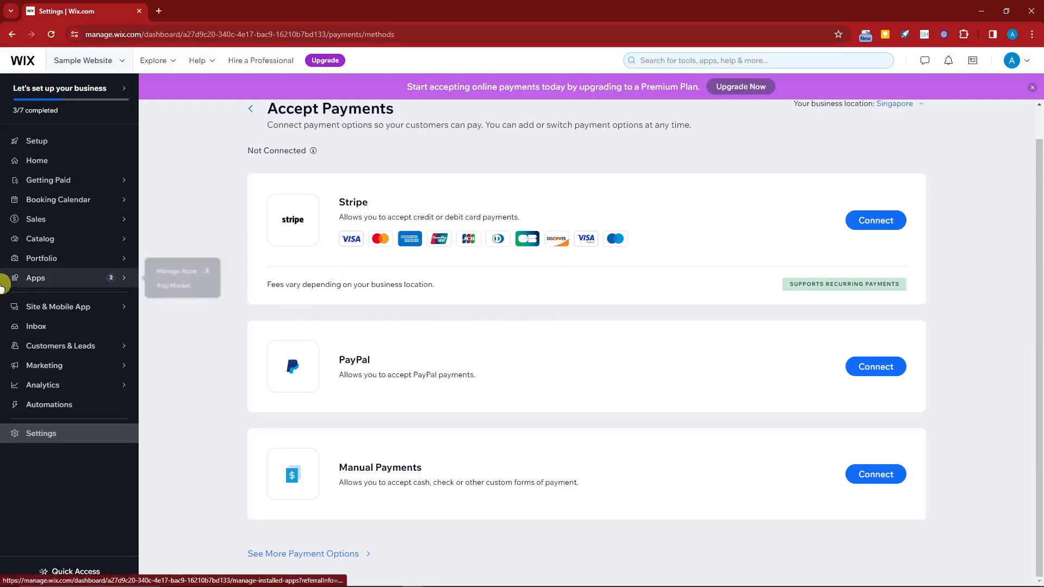
Connect Manual Payments as Cash payment with the instructions "Every after lesson", dismiss the upgrade offer and return to the setup checklist.
click(58, 148)
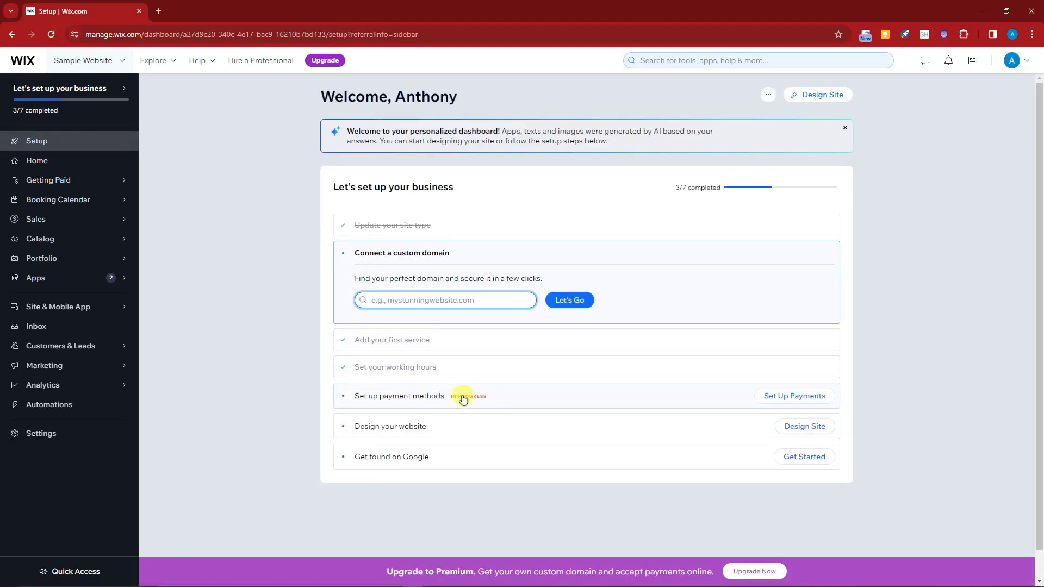
click(415, 399)
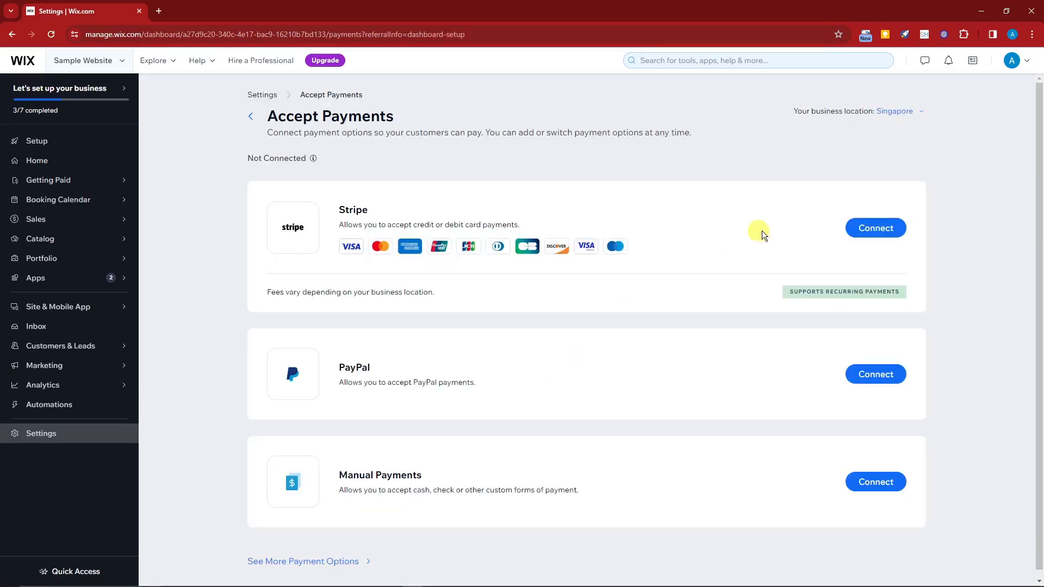
scroll(761, 375, down, 1)
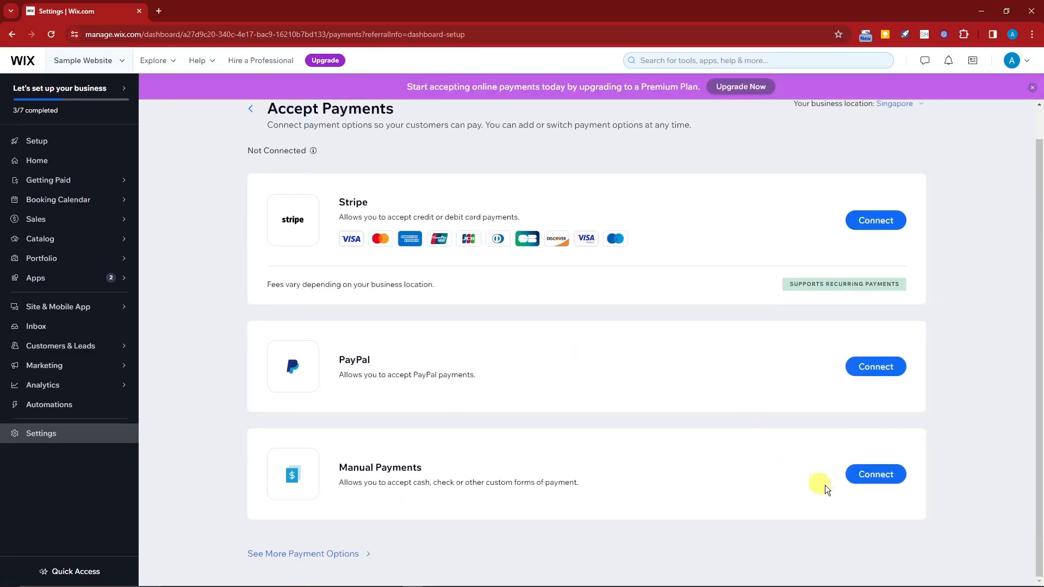
click(876, 474)
click(439, 248)
click(401, 283)
click(461, 397)
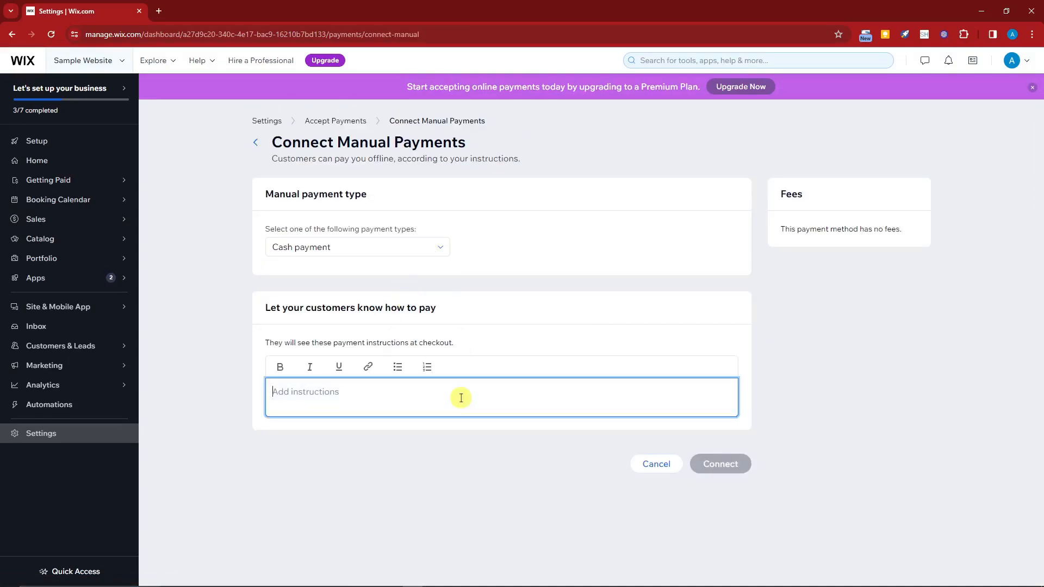
text(Every after )
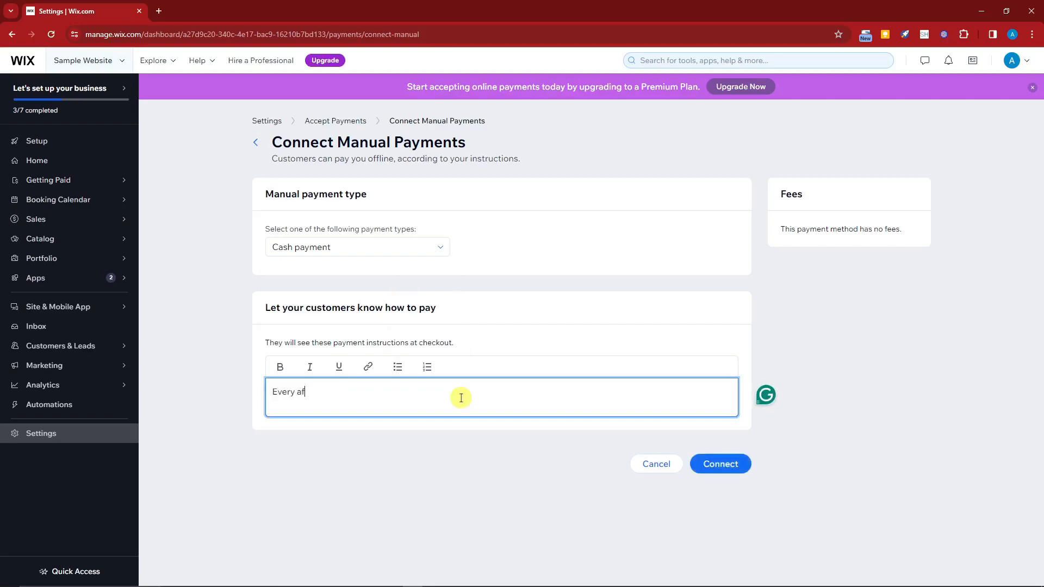
text(lesson)
click(720, 463)
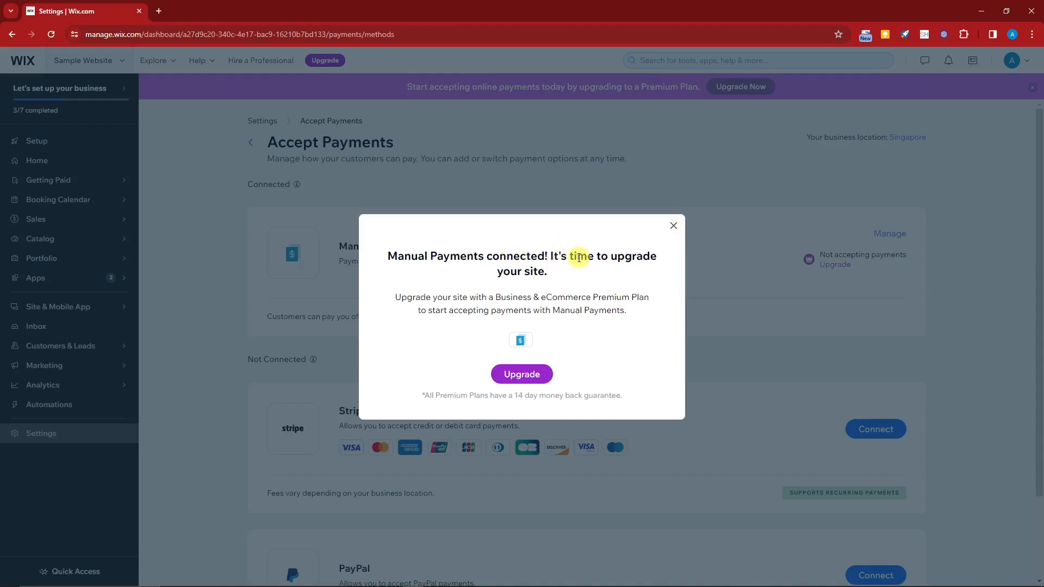
click(673, 226)
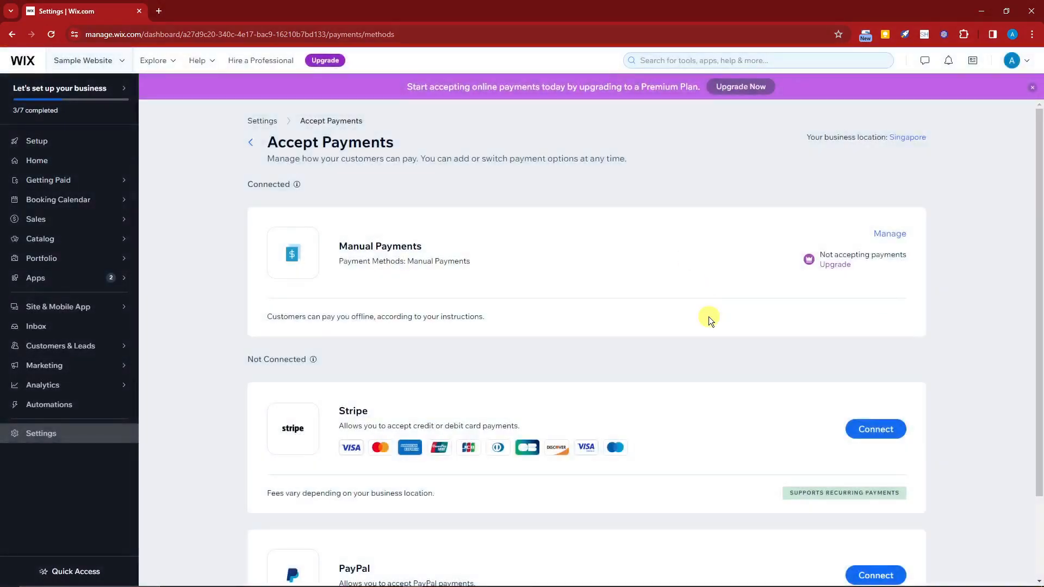
click(74, 142)
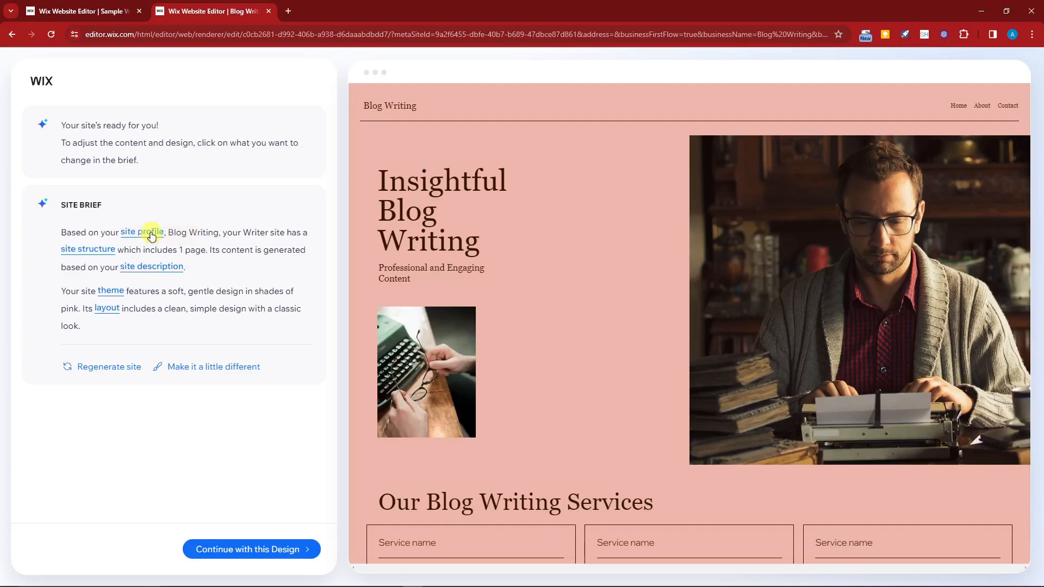
Check the theme change options in the Blog Writing site brief and close them without making changes.
click(111, 291)
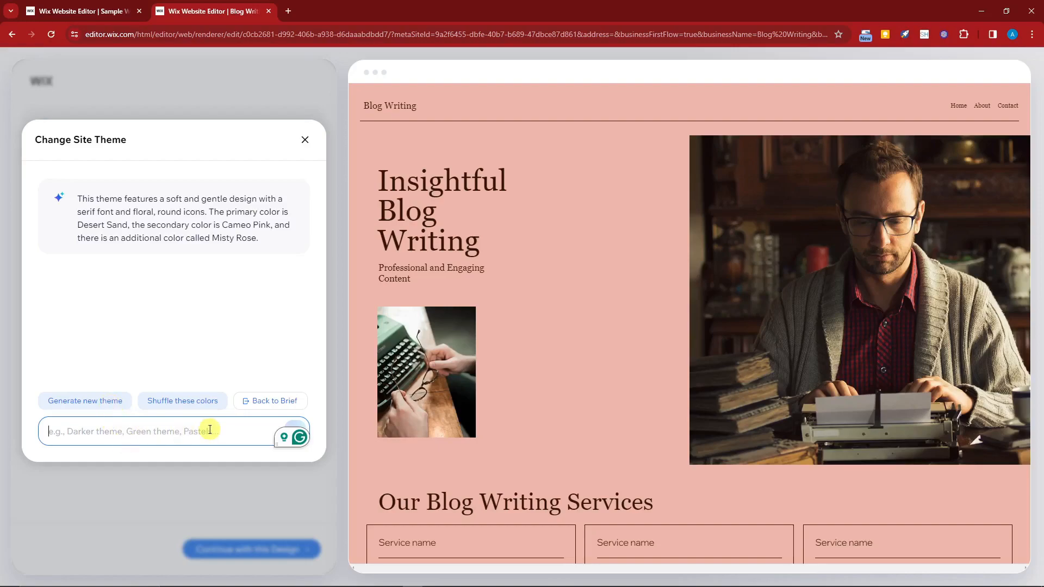
click(305, 143)
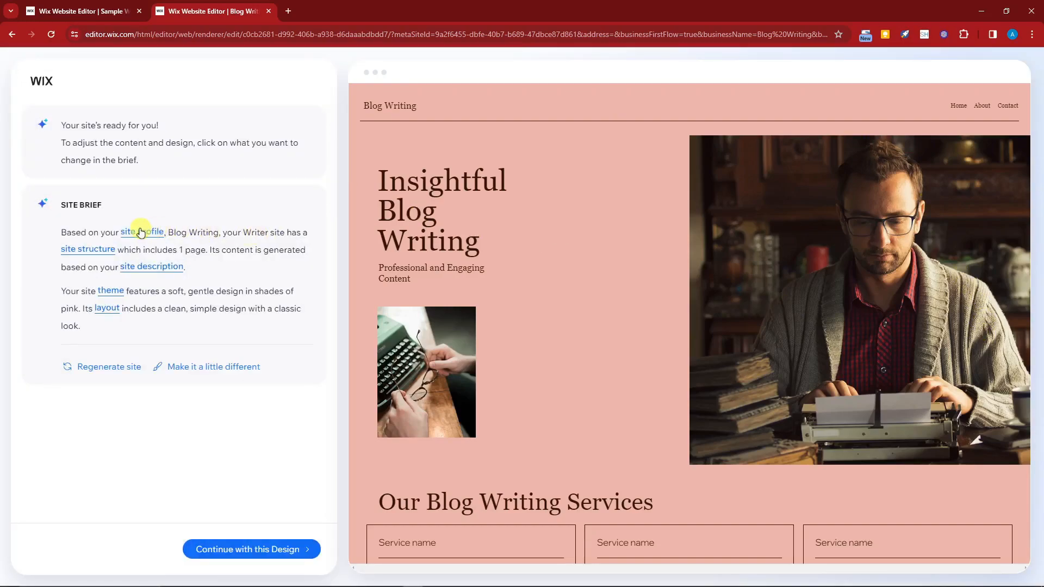
Open the site profile from the site brief and change the site type to Creative Writing Professor.
click(141, 232)
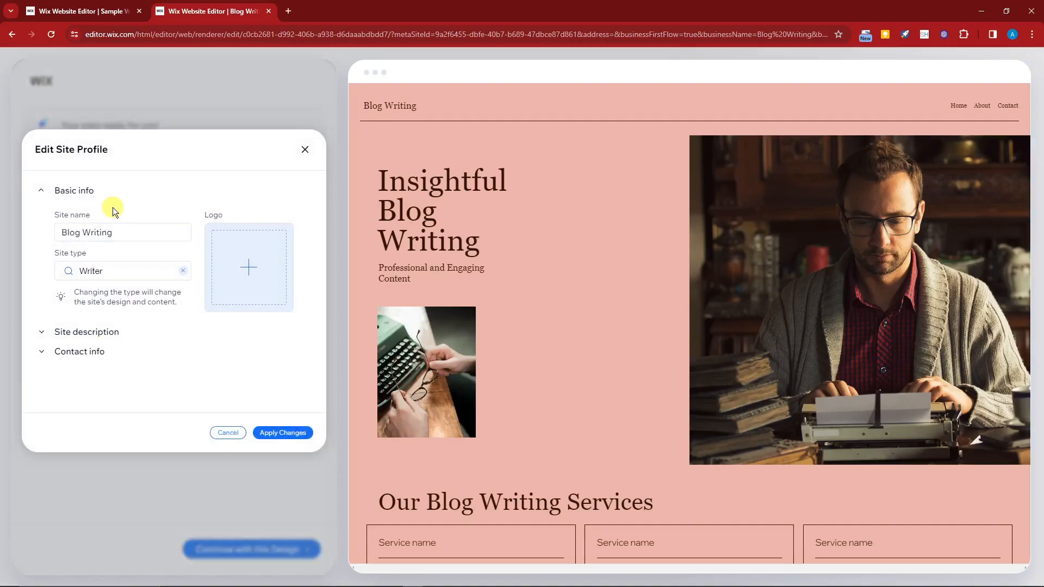
click(128, 231)
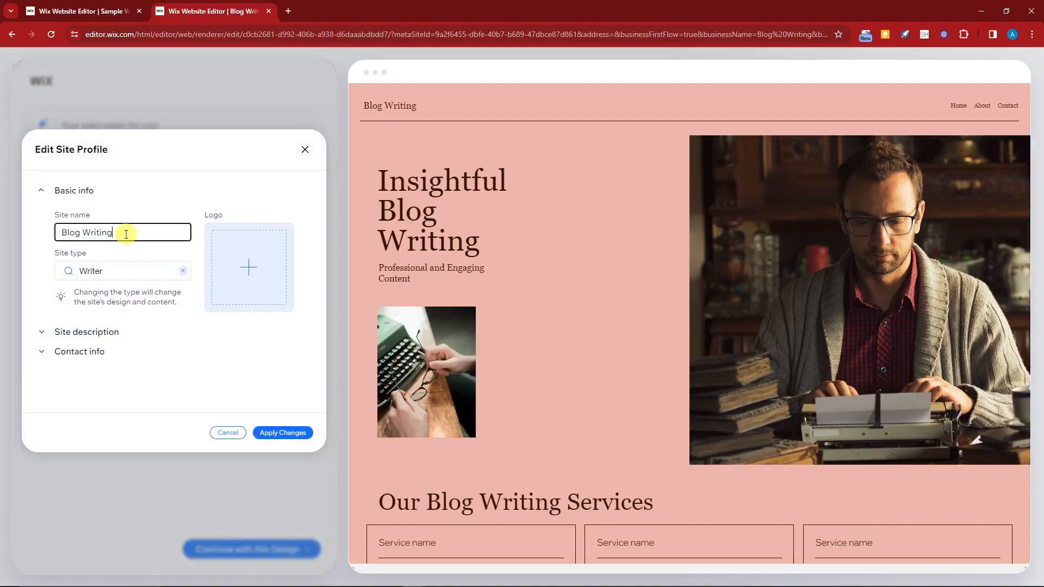
click(125, 278)
scroll(132, 340, down, 2)
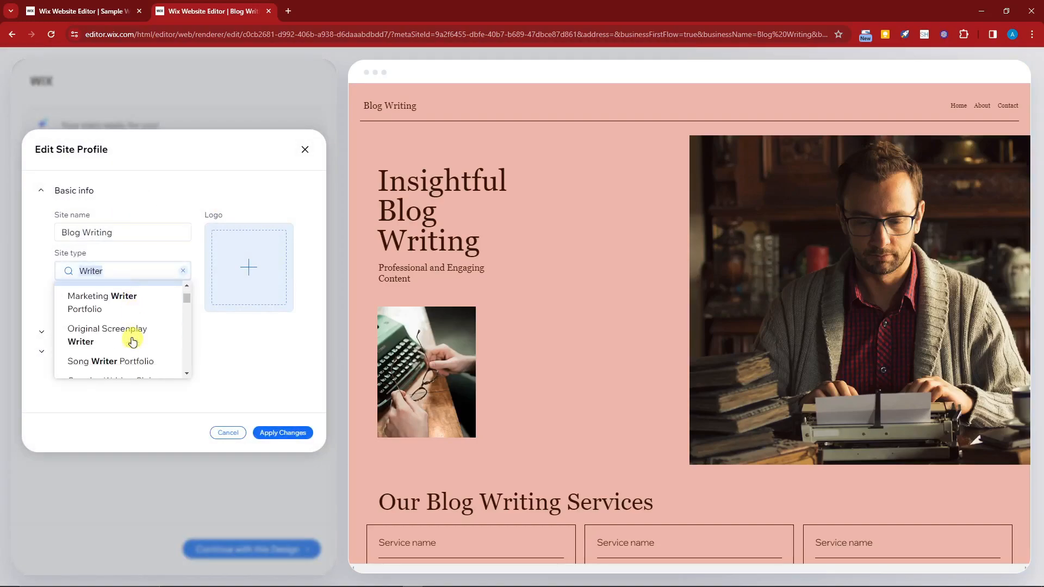
scroll(147, 344, down, 2)
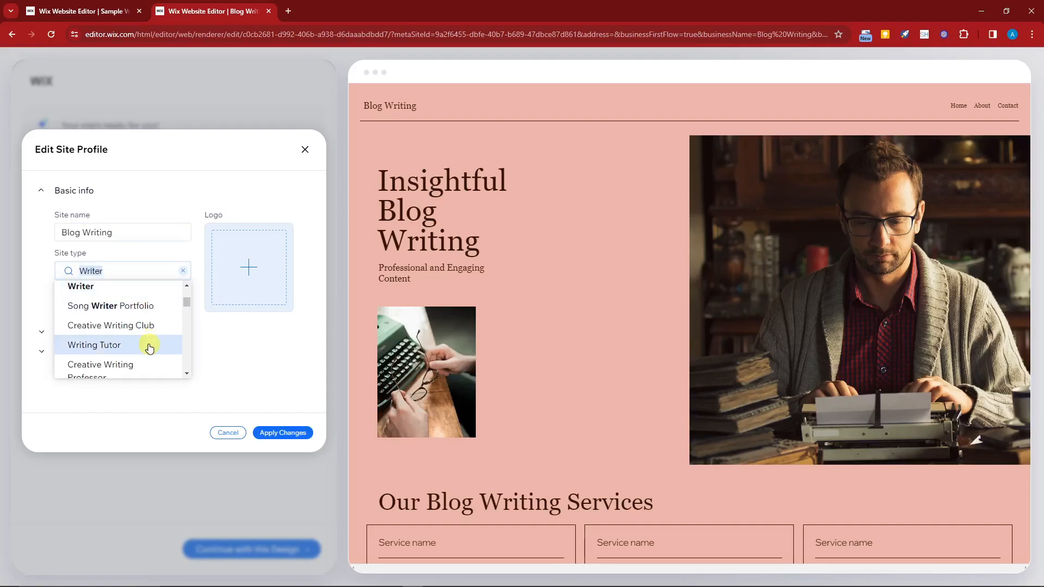
click(147, 367)
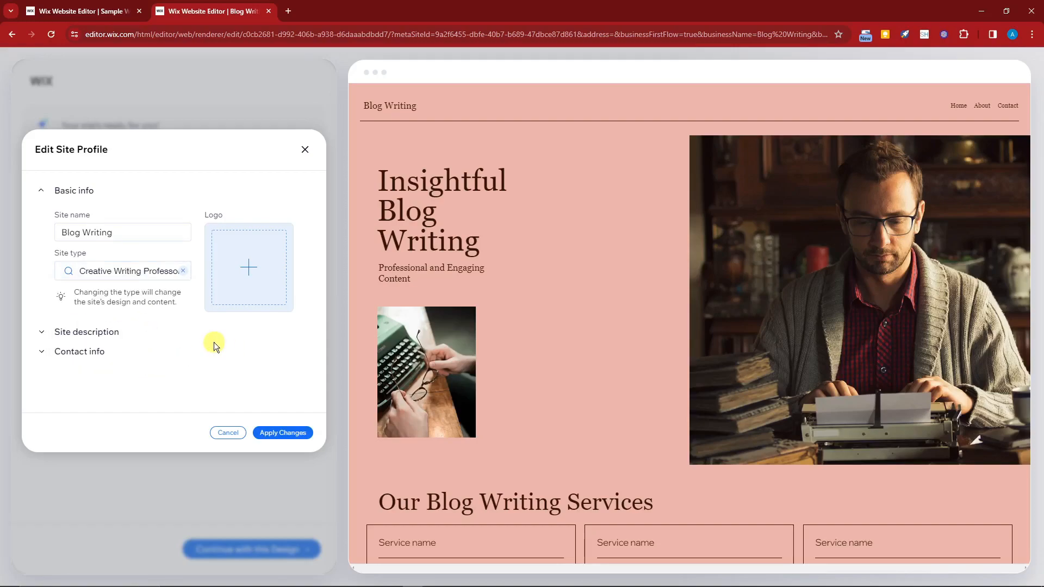
Expand the site description and contact info in the site profile and add two empty social link fields.
click(75, 338)
scroll(215, 345, down, 1)
scroll(163, 343, down, 3)
click(42, 393)
scroll(131, 329, down, 2)
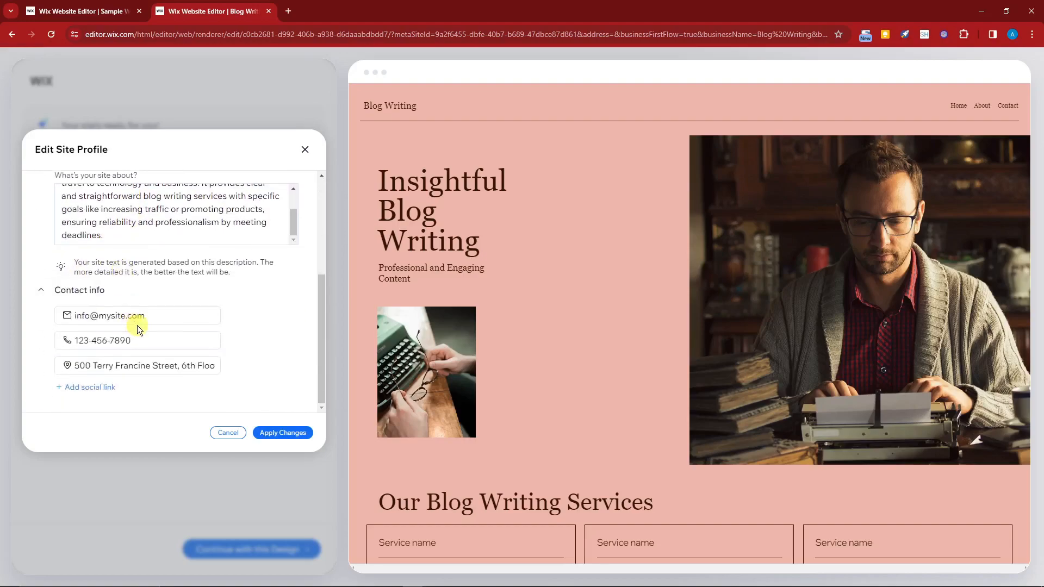
click(61, 389)
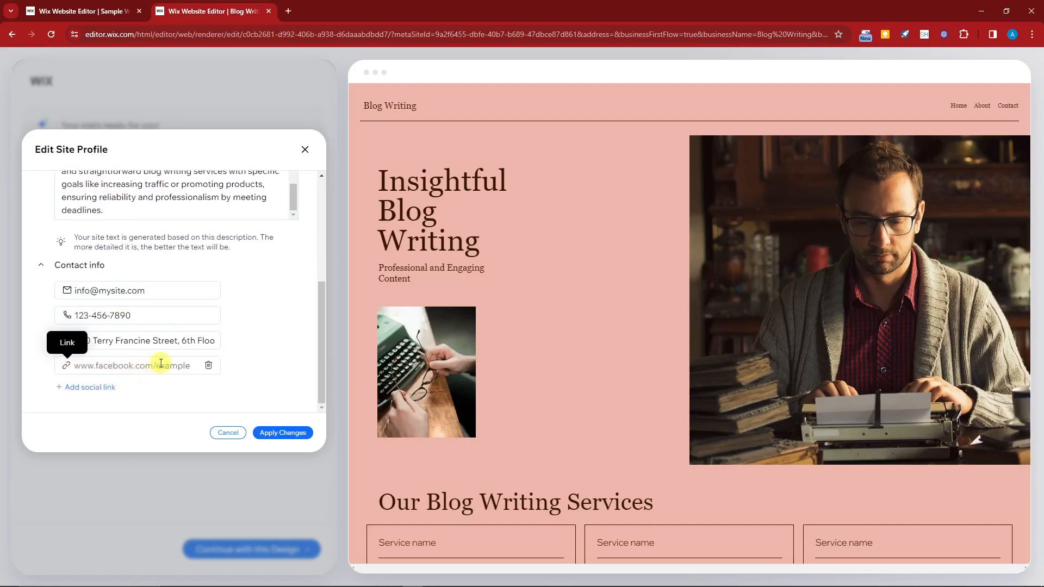
click(60, 389)
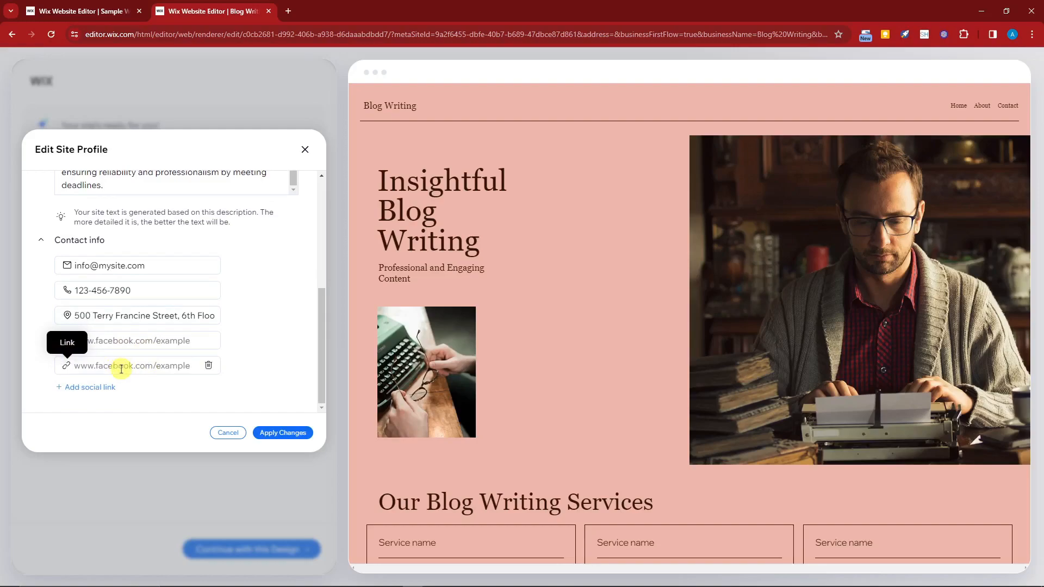
click(150, 342)
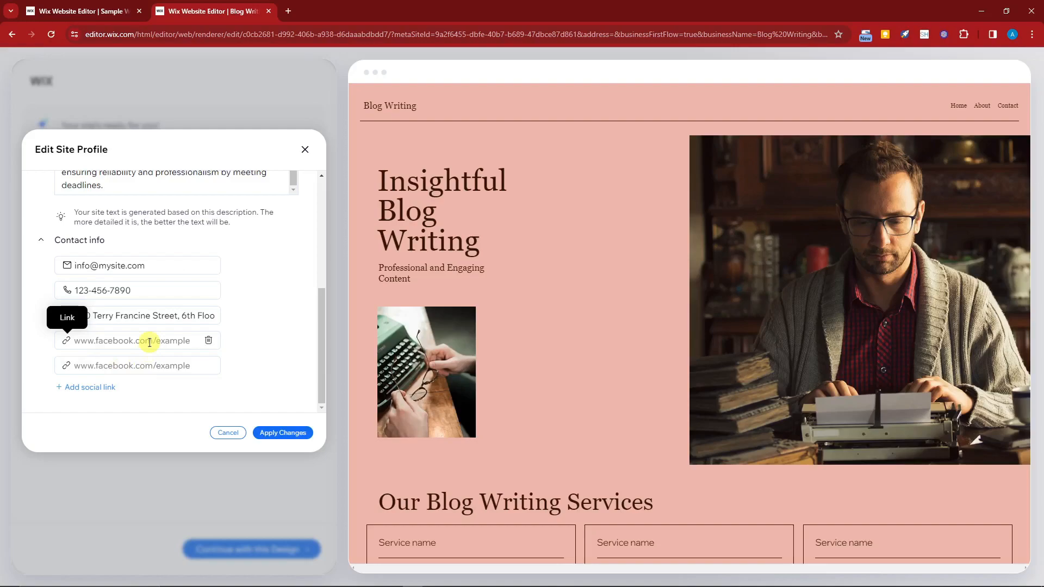
Enter facebook.com as the first social link in the site profile and apply the profile changes.
text(face..bom)
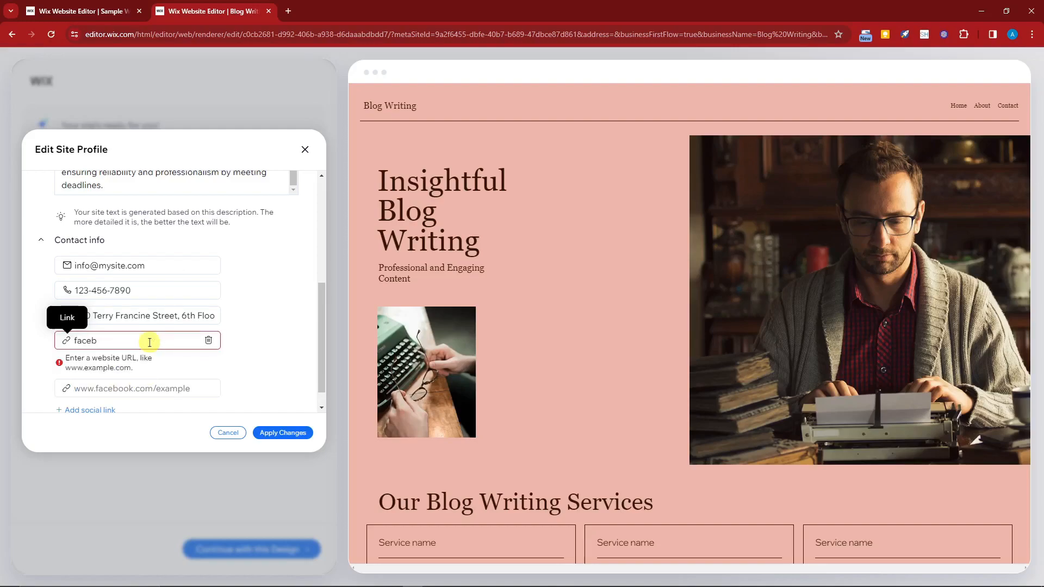
text(oinm)
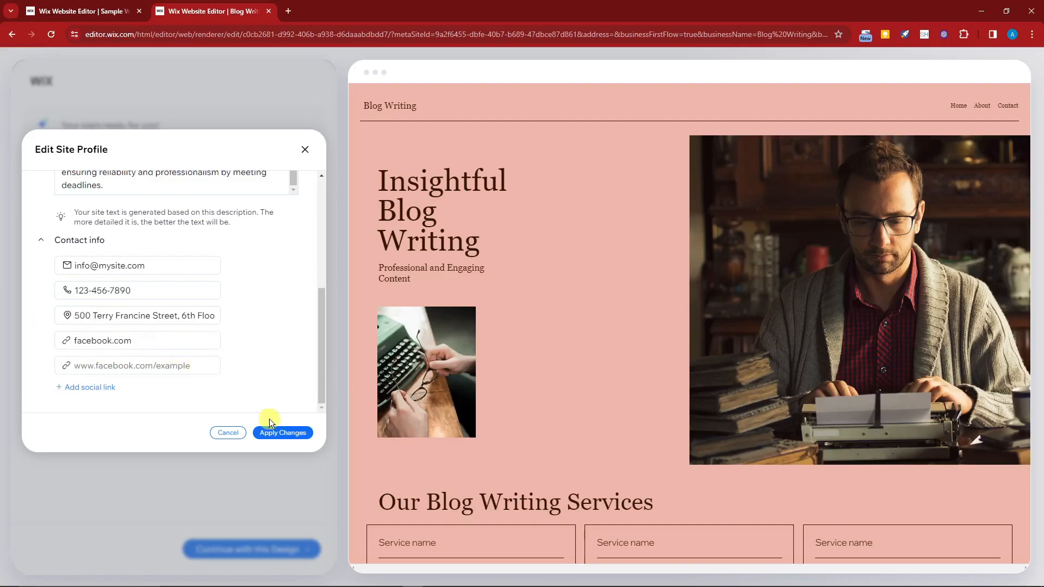
click(283, 435)
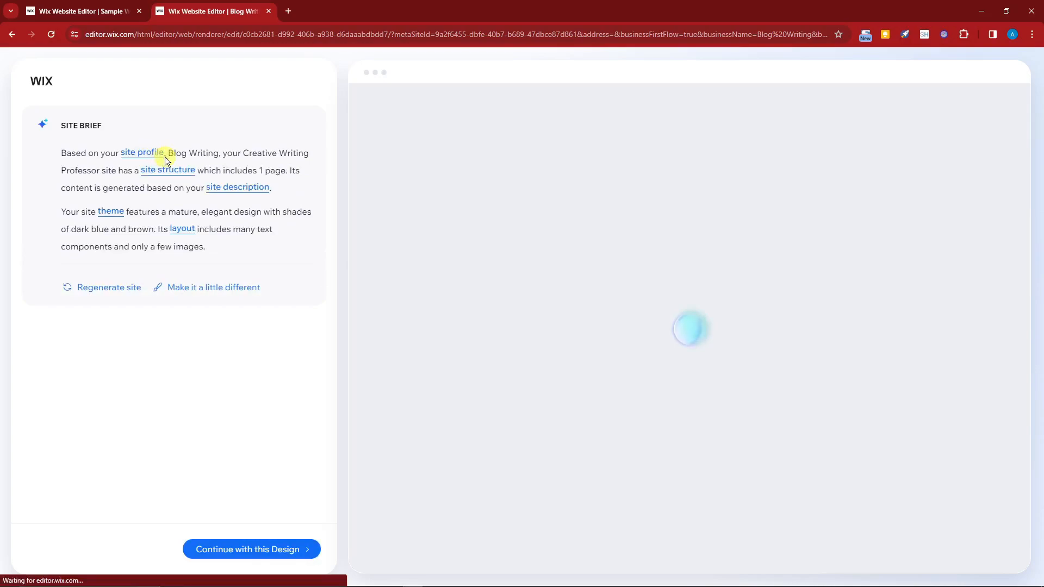
Check the layout change options without changing anything, and look through the regenerated Blog Writing site preview.
click(184, 229)
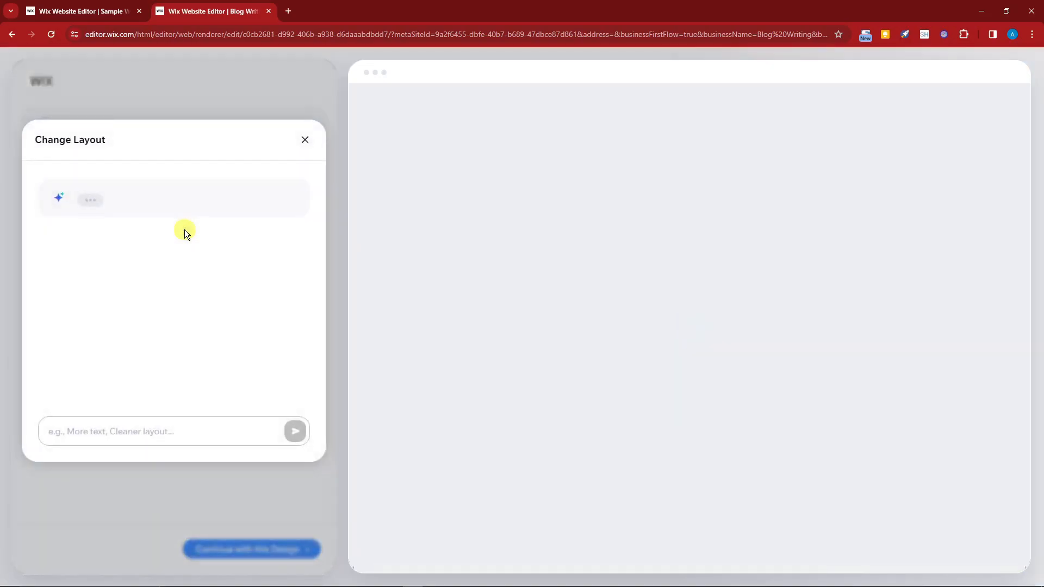
scroll(601, 275, down, 10)
scroll(601, 274, up, 10)
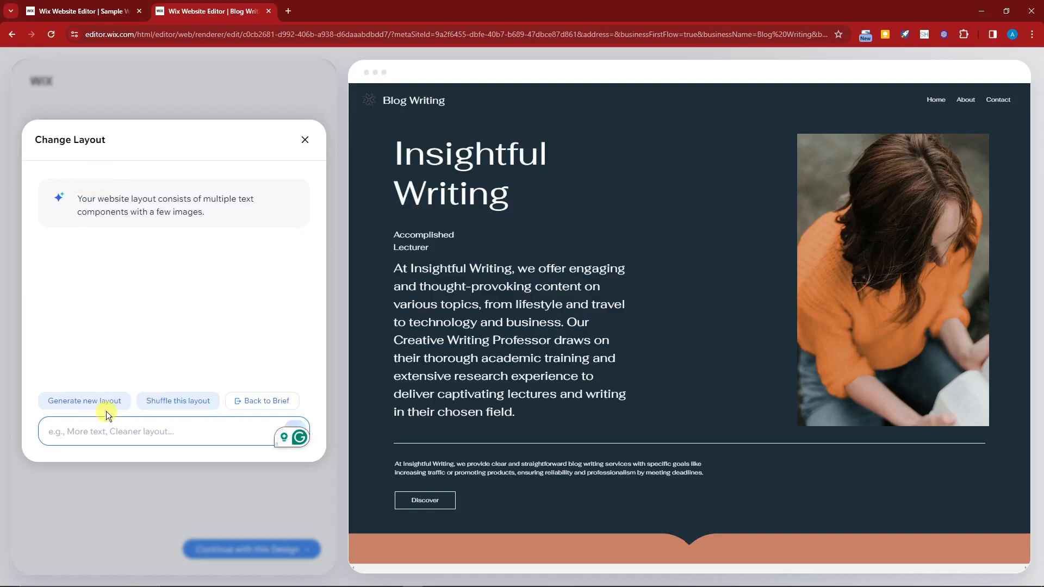
click(305, 139)
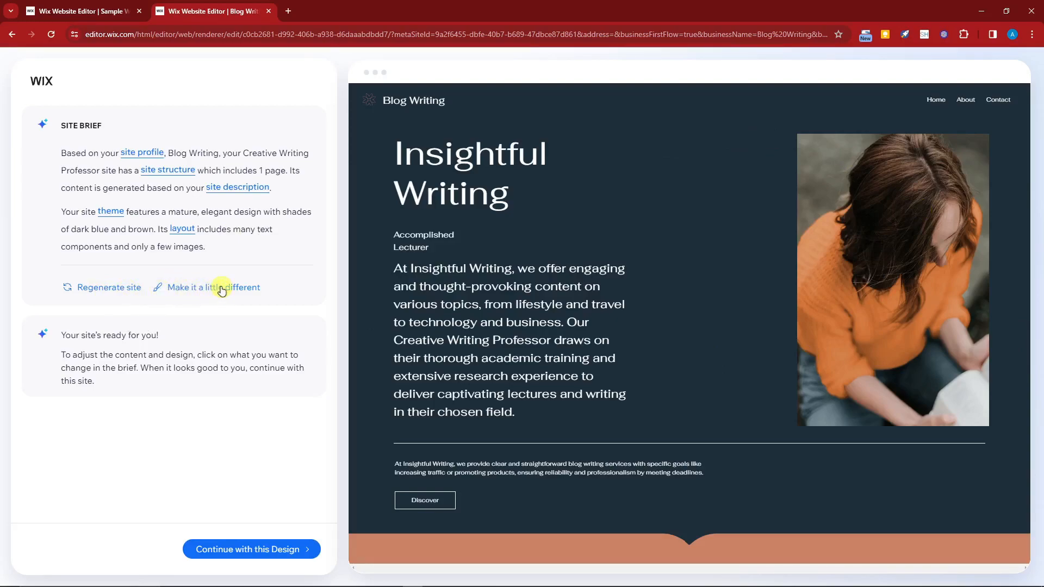
scroll(770, 367, down, 9)
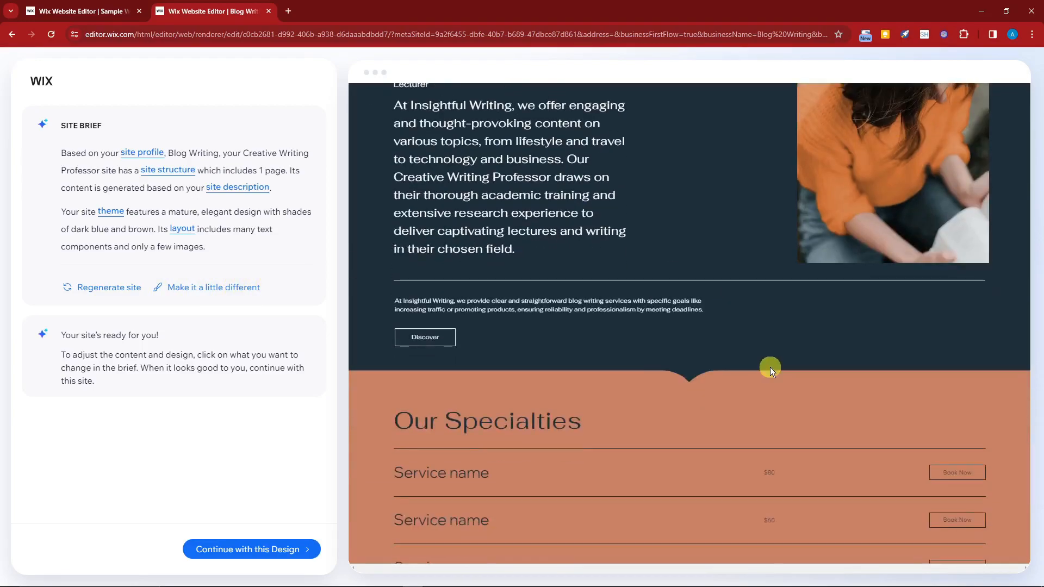
scroll(771, 367, up, 2)
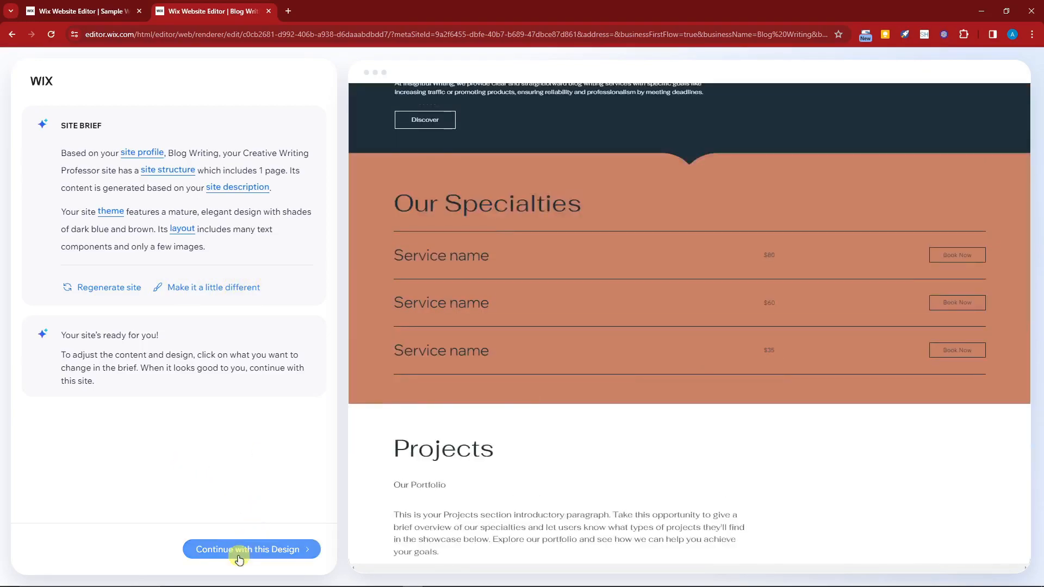
scroll(607, 460, up, 7)
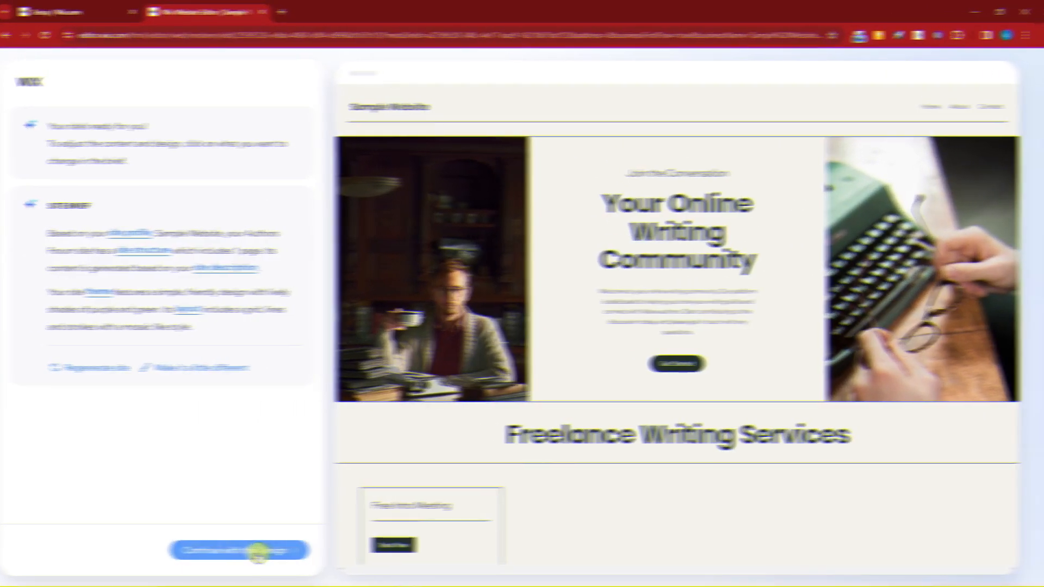
Continue with the Sample Website design into the editor without choosing a domain, and dismiss the save error.
click(259, 552)
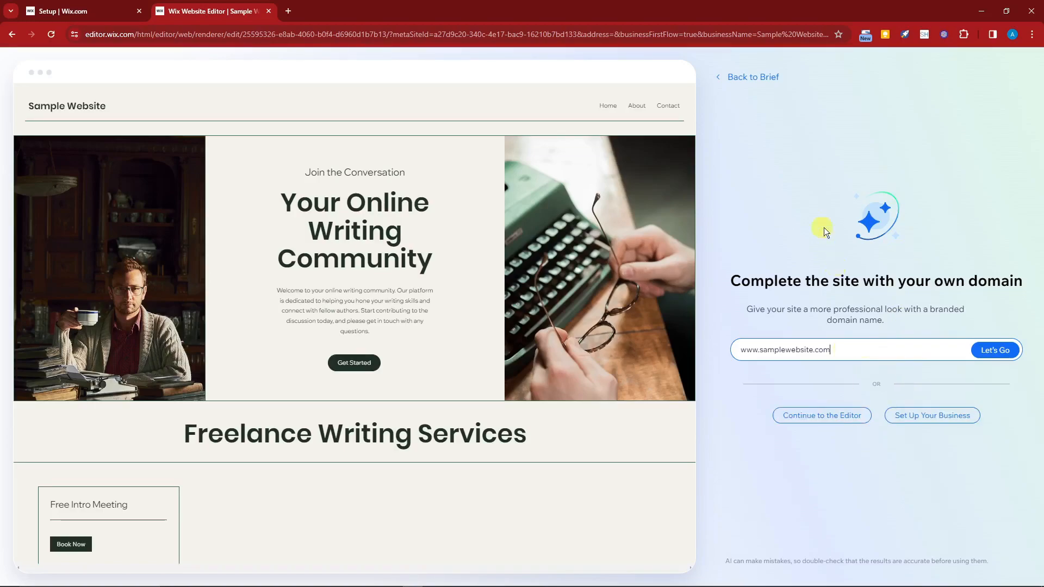
click(845, 423)
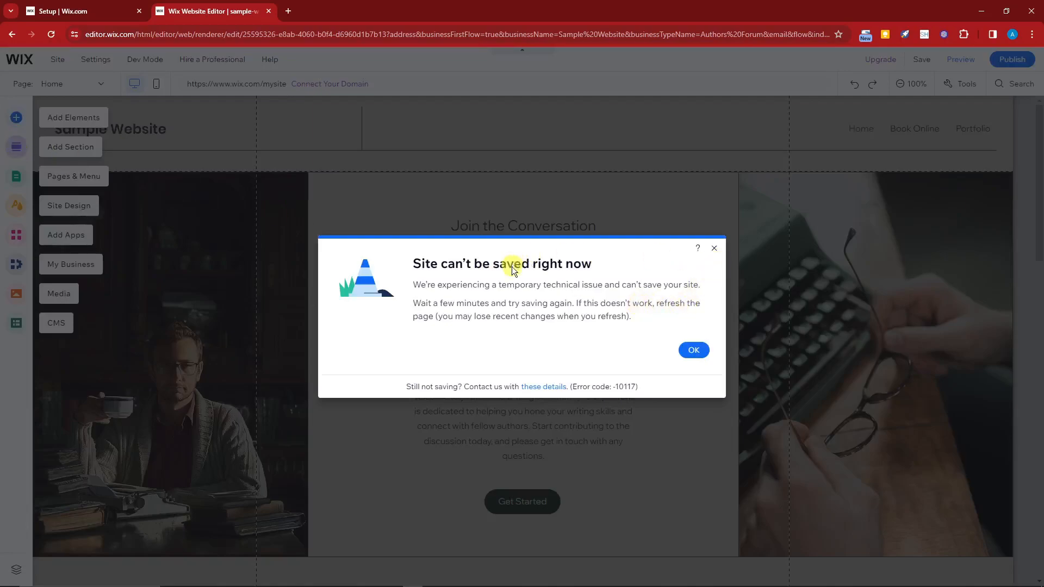
click(714, 251)
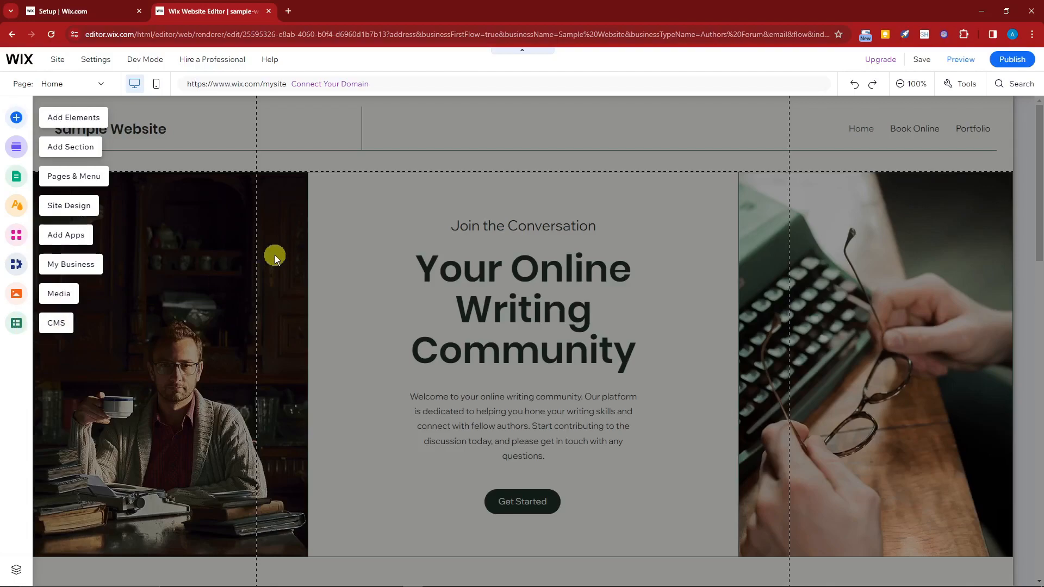
scroll(284, 280, down, 1)
scroll(34, 182, up, 1)
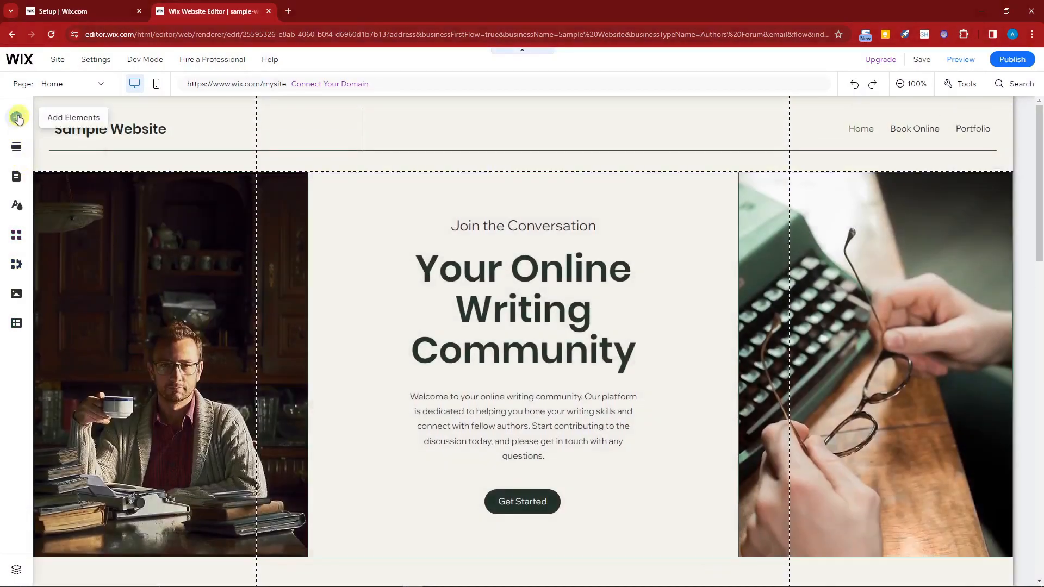
Add a dark teal DOWNLOAD button to the Welcome section and place it just below the Get Started button.
click(16, 117)
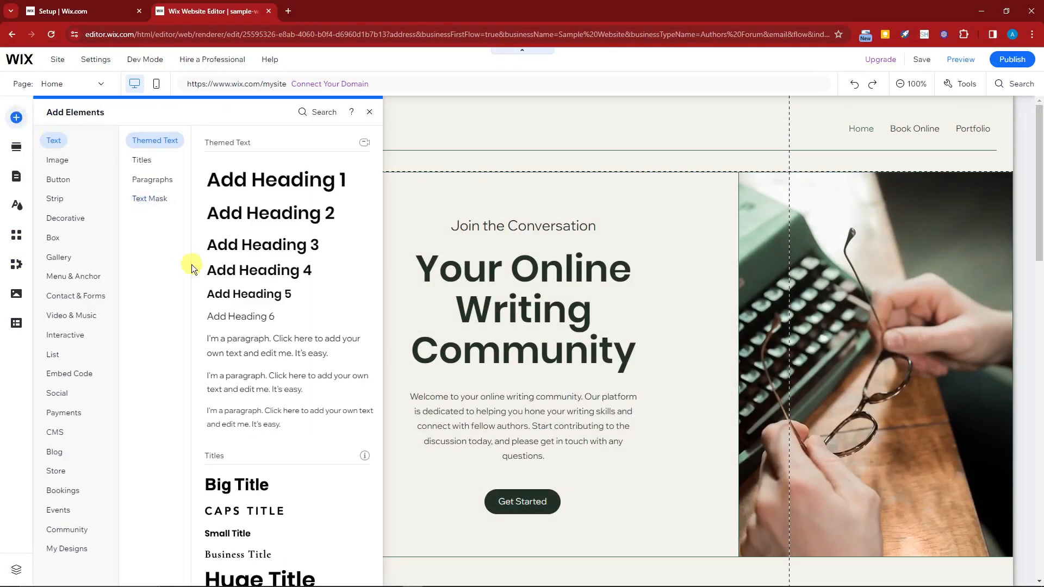
click(91, 273)
click(59, 184)
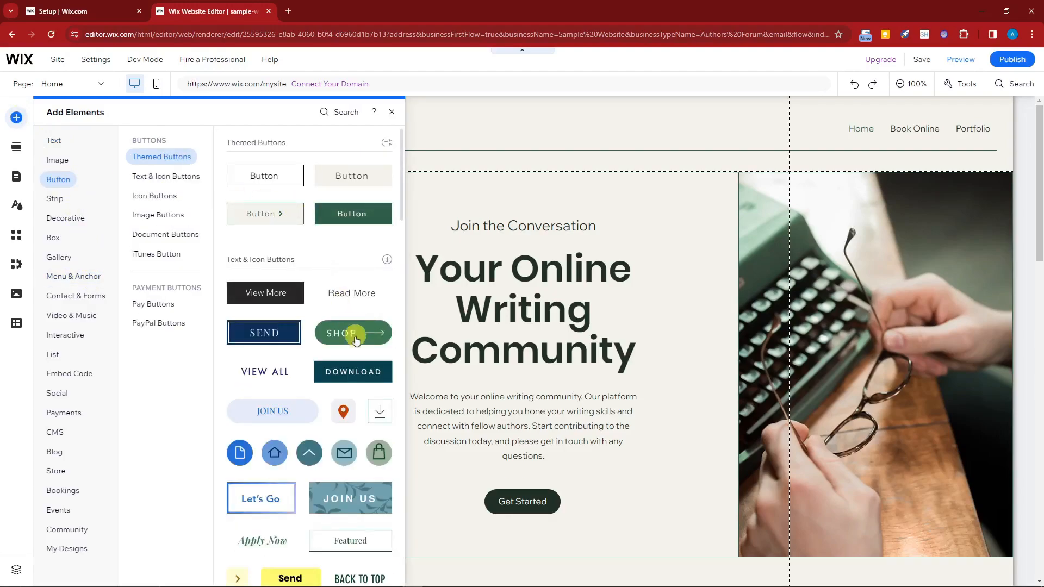
click(356, 375)
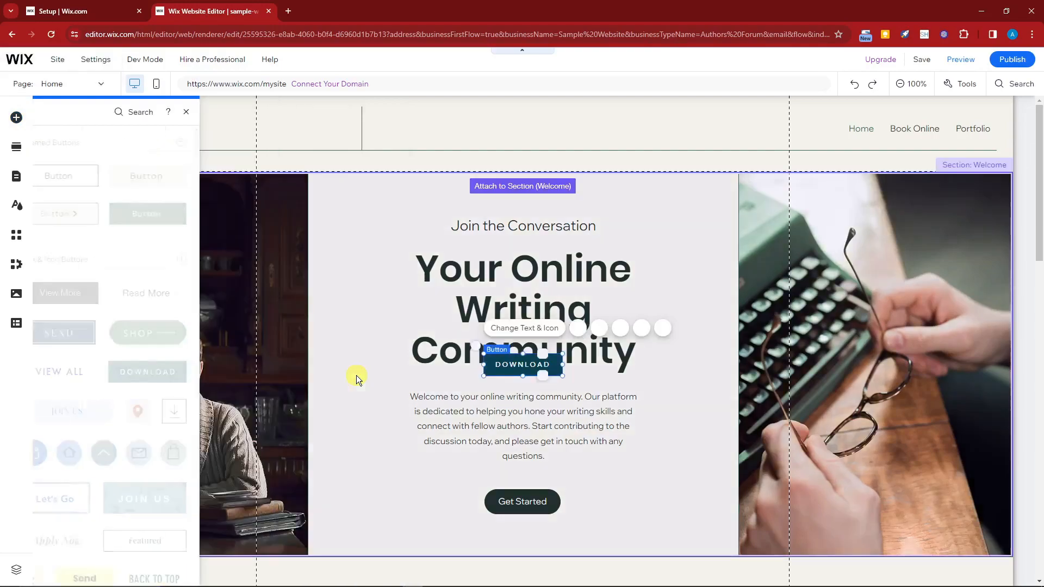
scroll(594, 424, down, 1)
drag(509, 308, 598, 487)
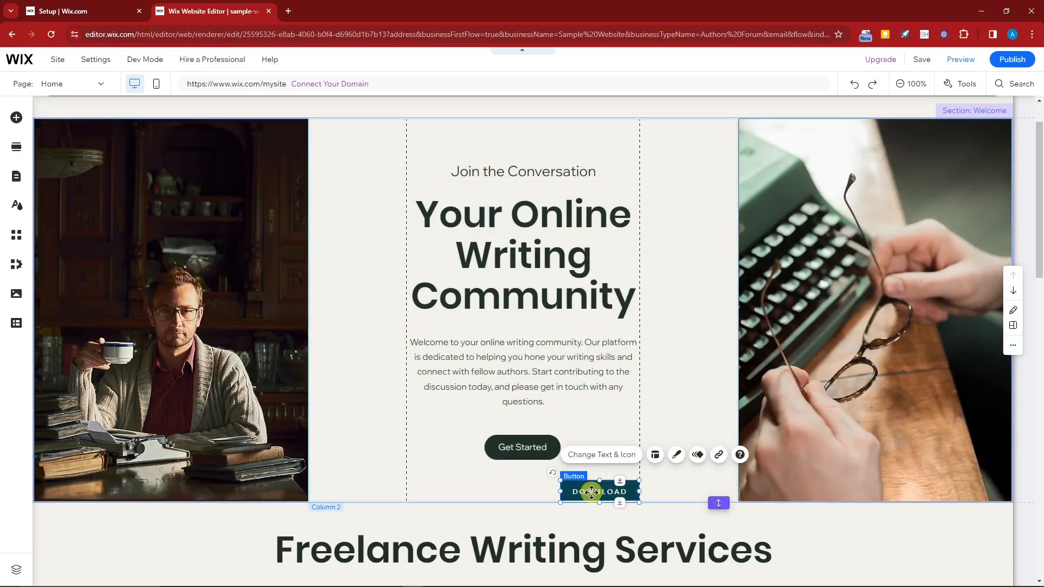
Link the DOWNLOAD button to the Thank You Page and deselect the button.
click(719, 455)
click(579, 264)
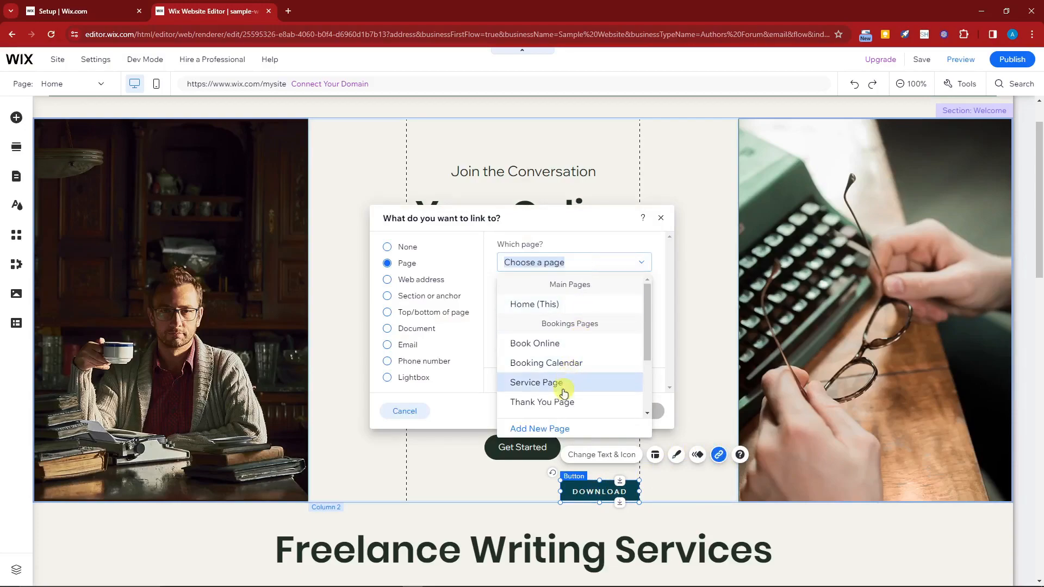
click(544, 402)
click(650, 415)
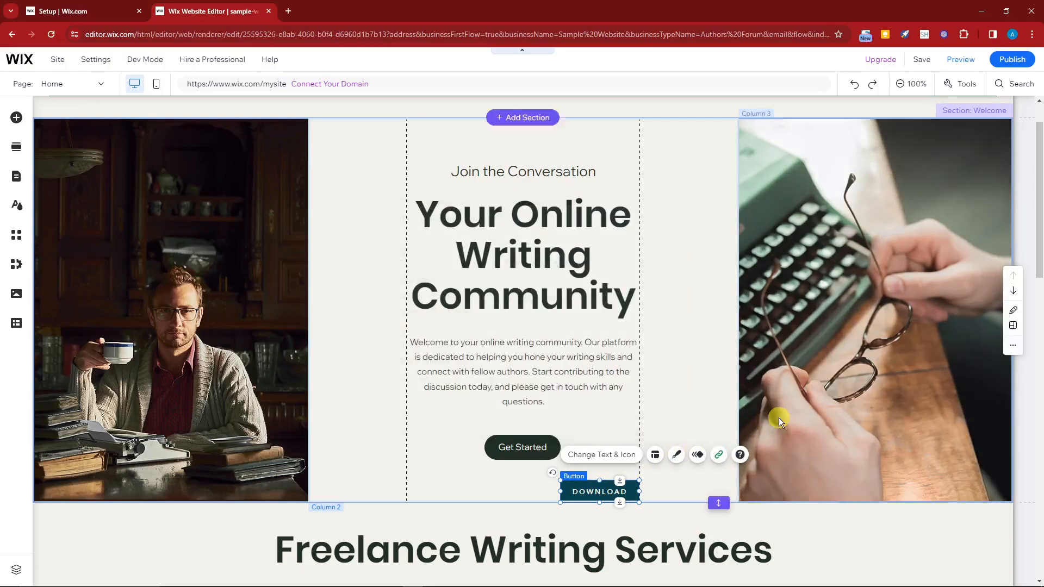
click(545, 482)
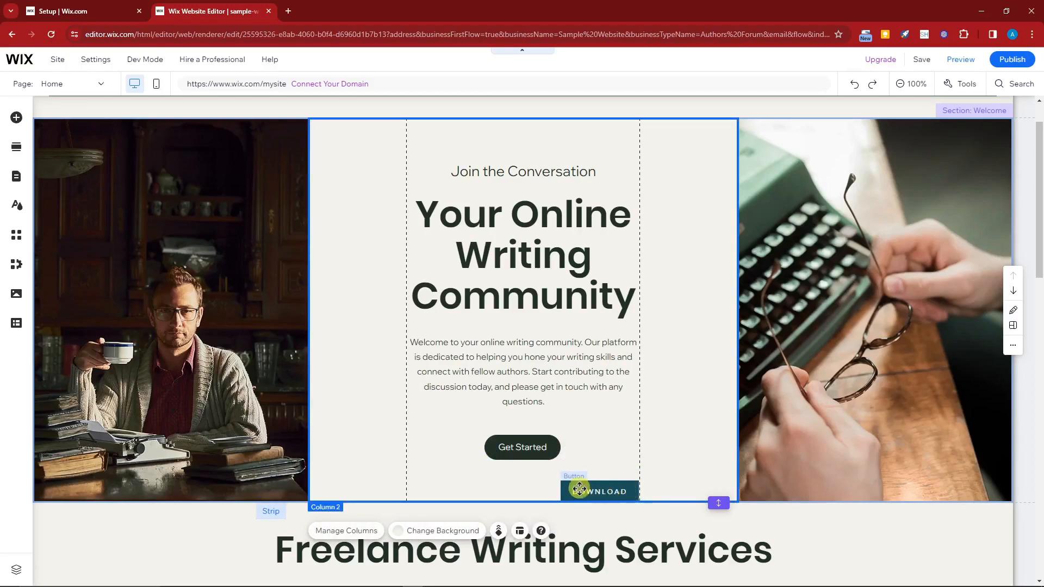
Look through the home page's sections and browse the image and strip elements available to add.
scroll(587, 489, down, 1)
scroll(598, 435, down, 15)
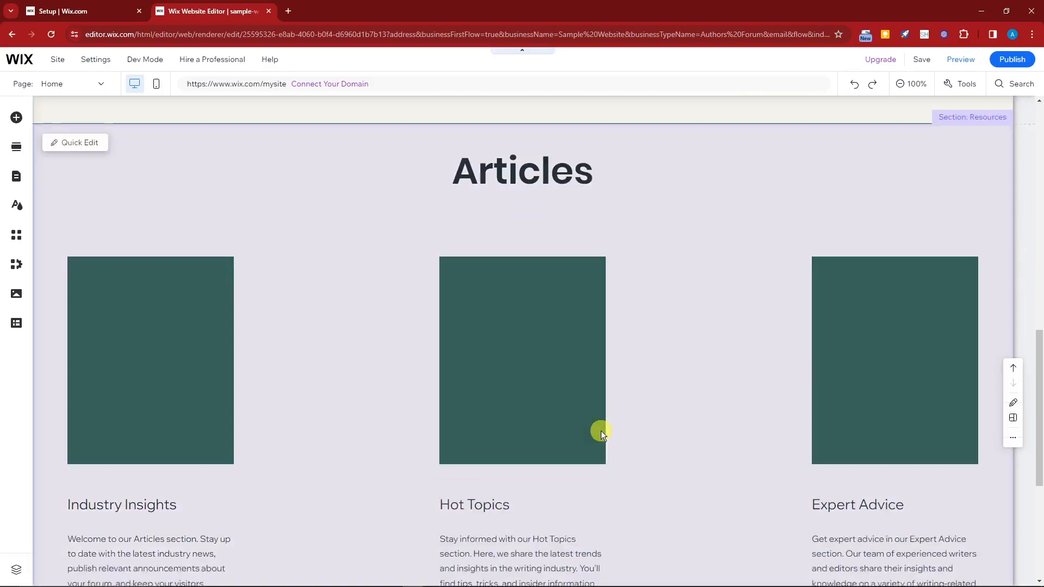
scroll(596, 424, up, 15)
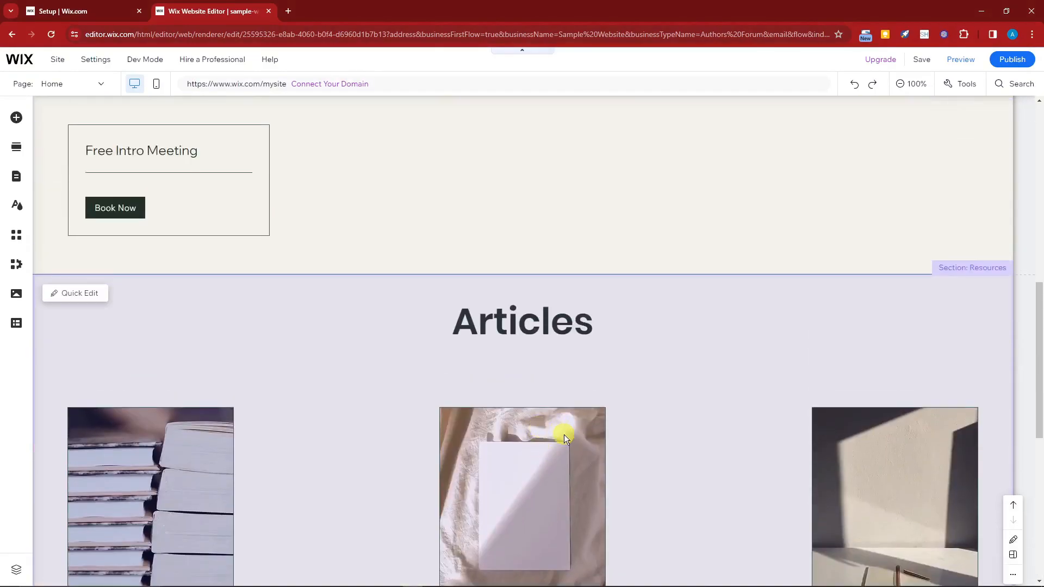
scroll(576, 455, up, 4)
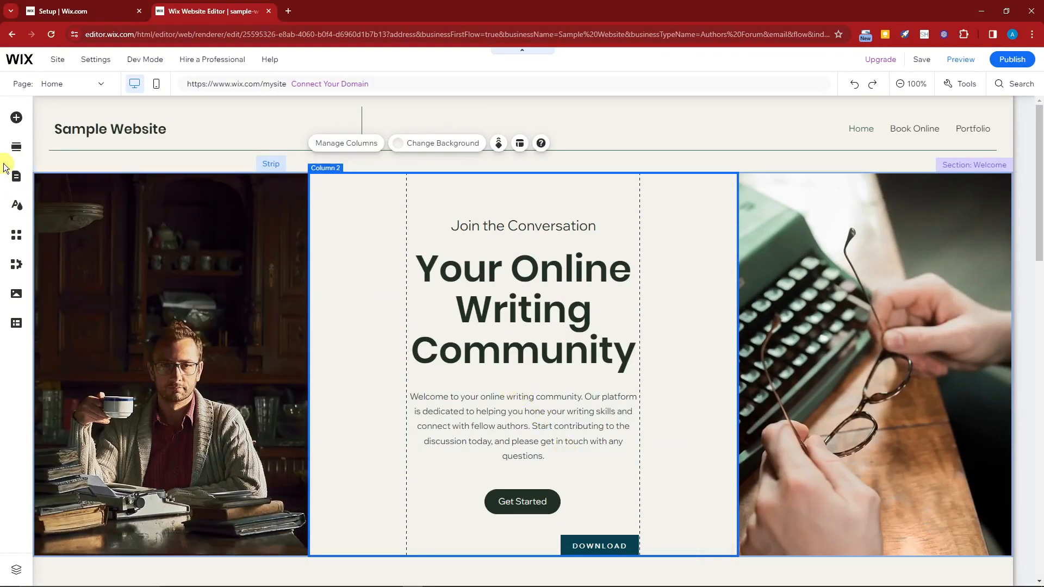
click(16, 118)
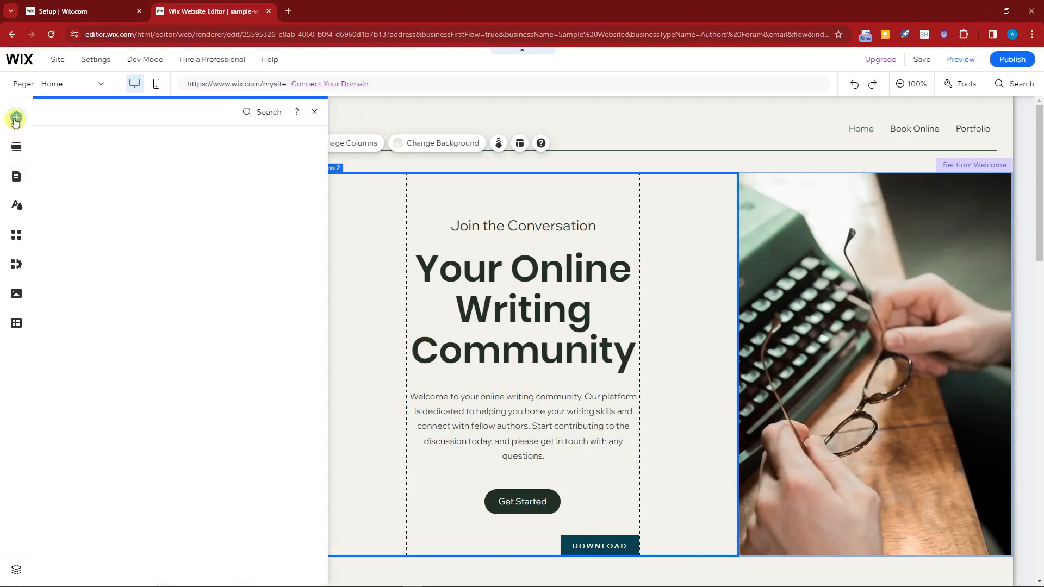
click(40, 159)
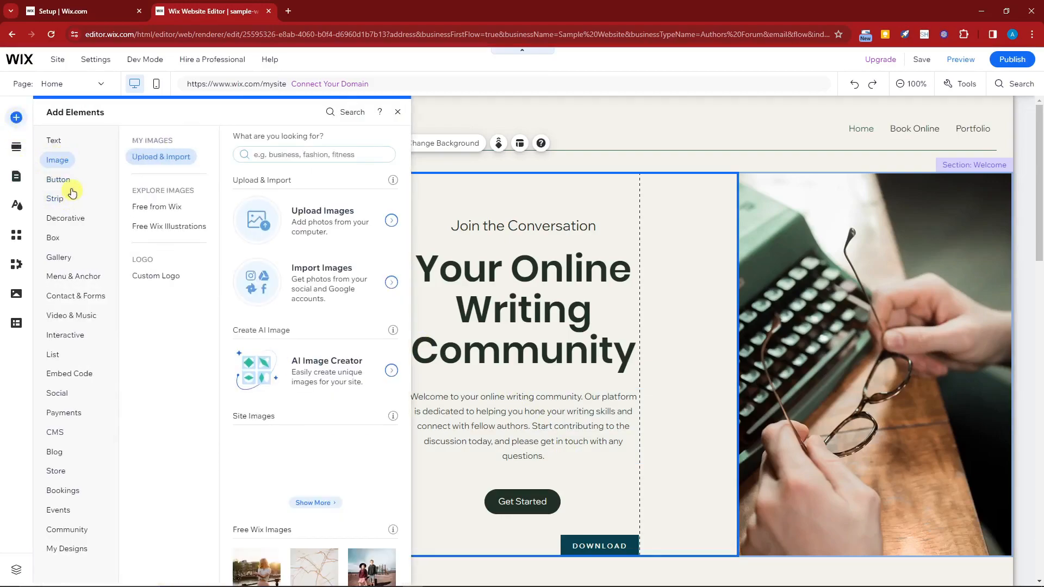
click(538, 395)
click(16, 117)
click(48, 199)
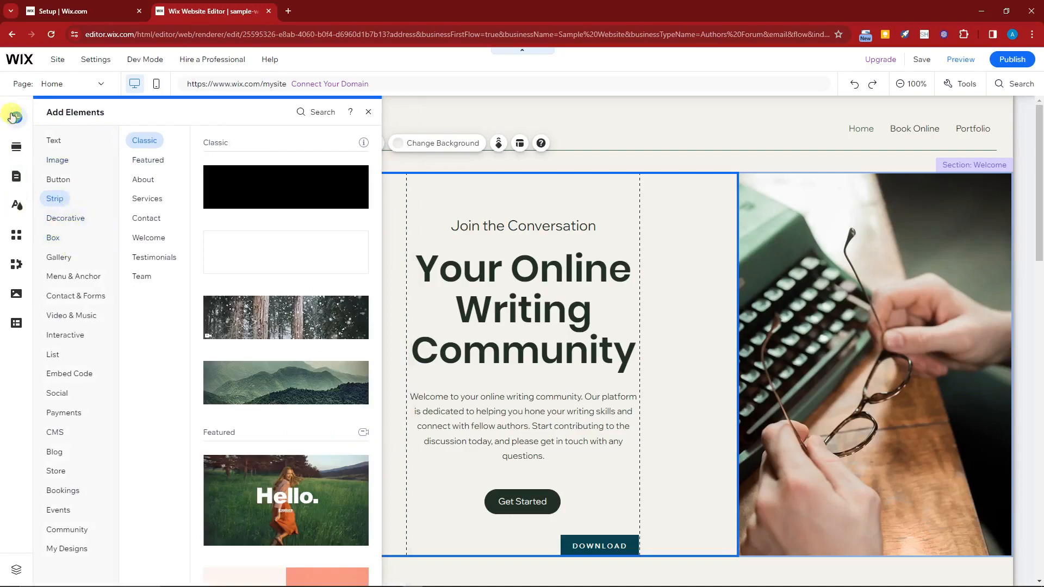
Add a Heading 1 themed text to the Welcome section and place it in the upper-left corner of the middle column.
click(48, 139)
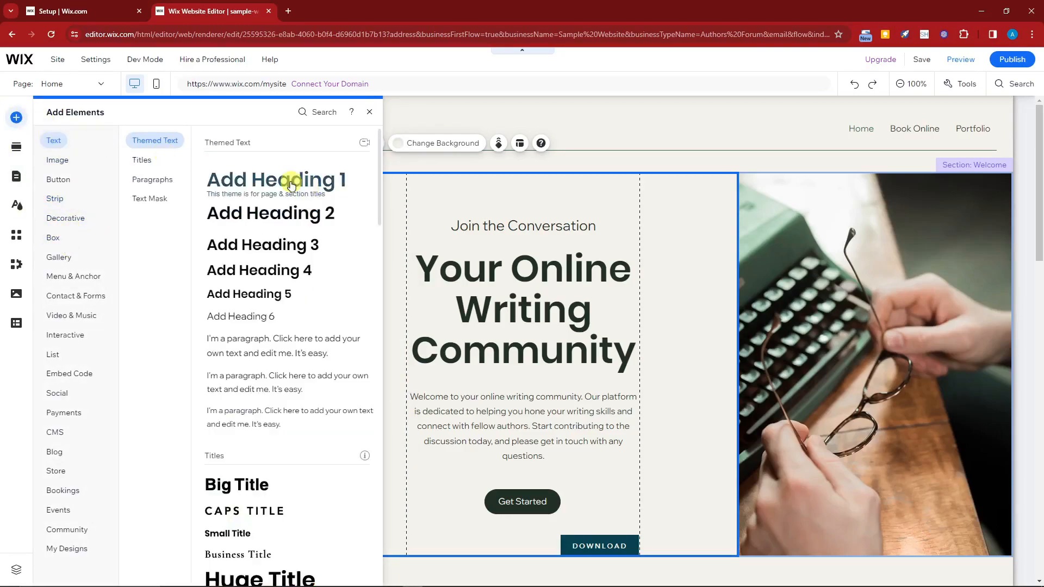
drag(250, 179, 415, 207)
drag(405, 376, 365, 306)
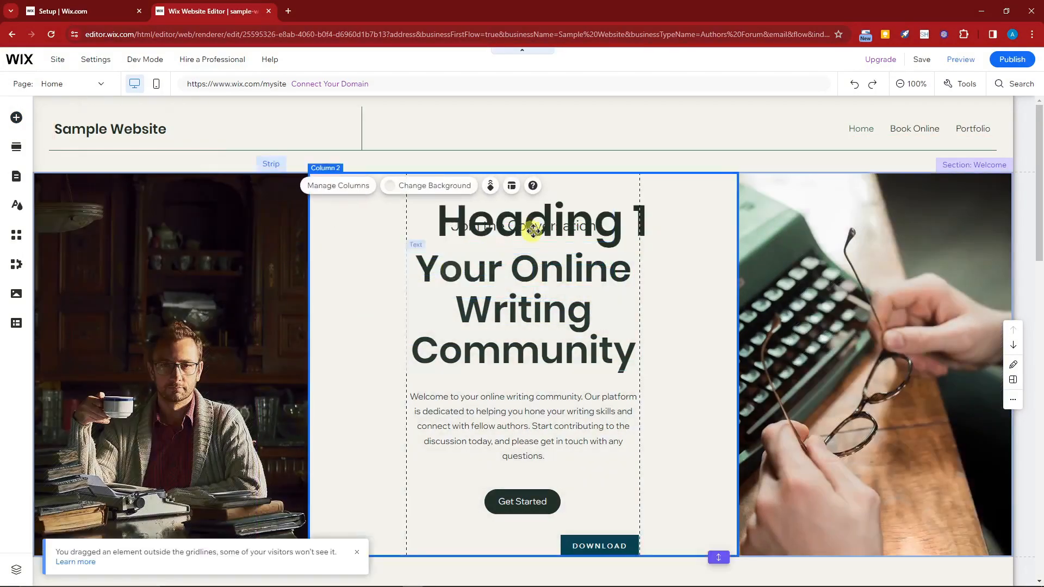
drag(554, 217, 438, 203)
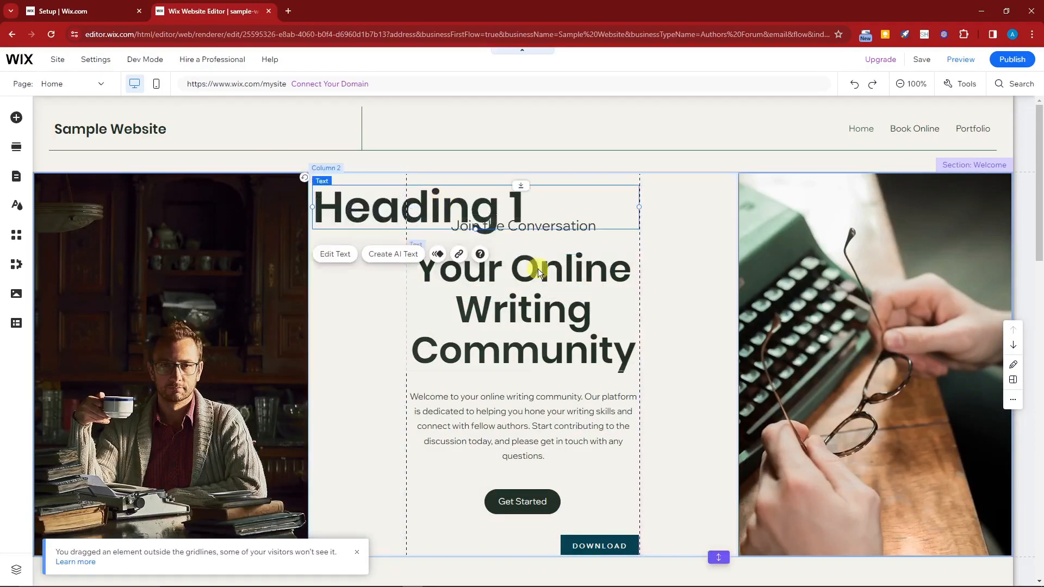
Delete the "Join the Conversation" text, move "Your Online Writing Community" down over the paragraph, and shift Heading 1 toward the column's centre.
click(544, 226)
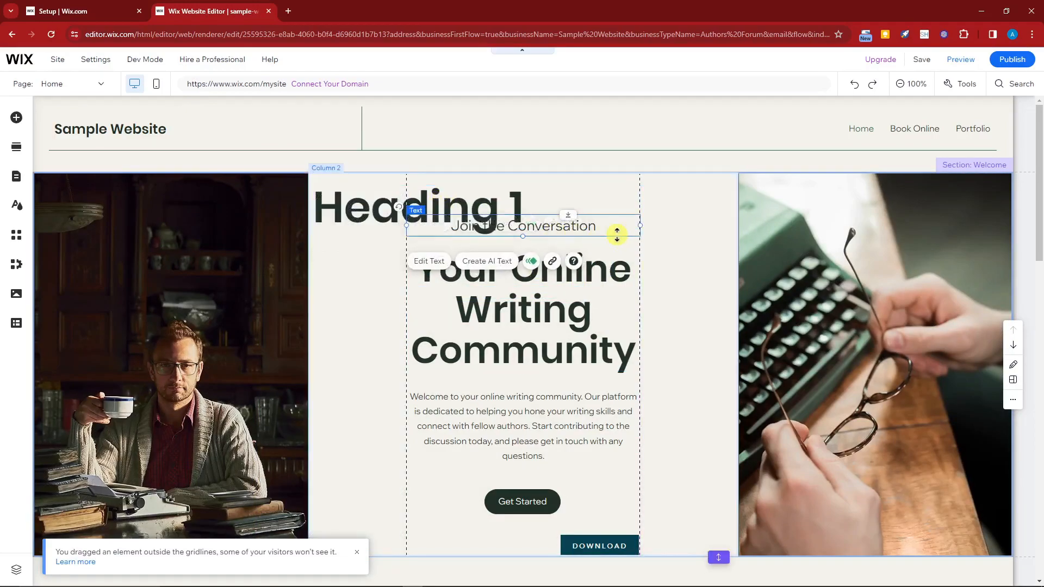
key(Delete)
click(594, 273)
drag(593, 273, 582, 401)
drag(466, 221, 572, 220)
click(582, 263)
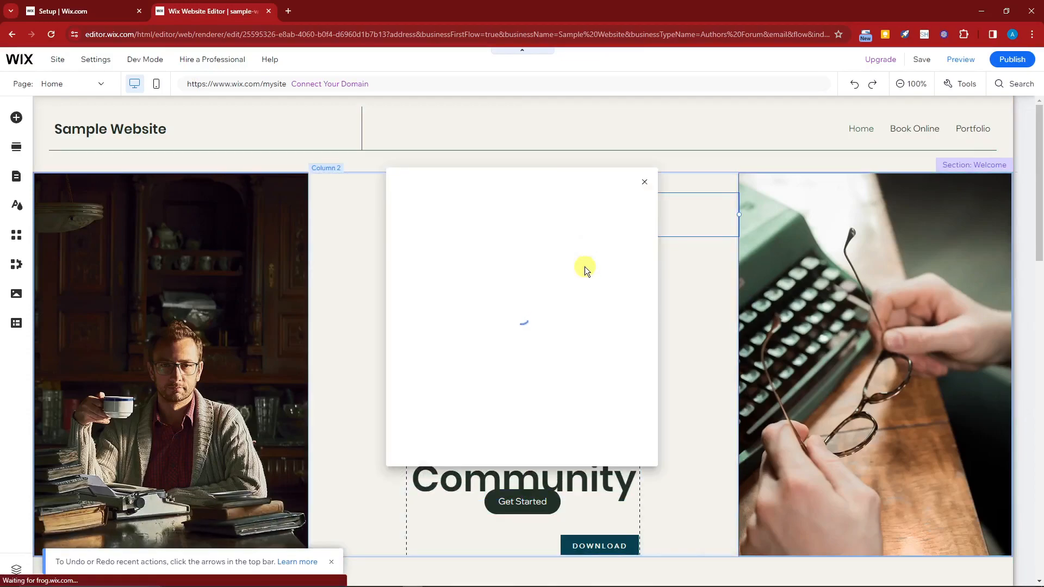
click(722, 289)
click(644, 181)
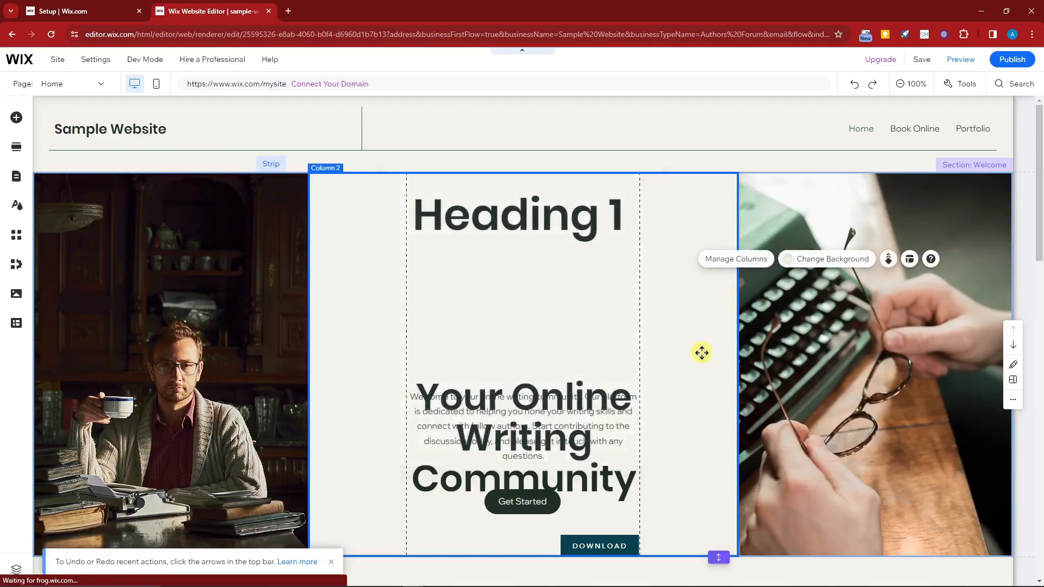
Format the Heading 1 text in bold Prompt font, expand its SEO & accessibility settings, and deselect the text.
click(548, 215)
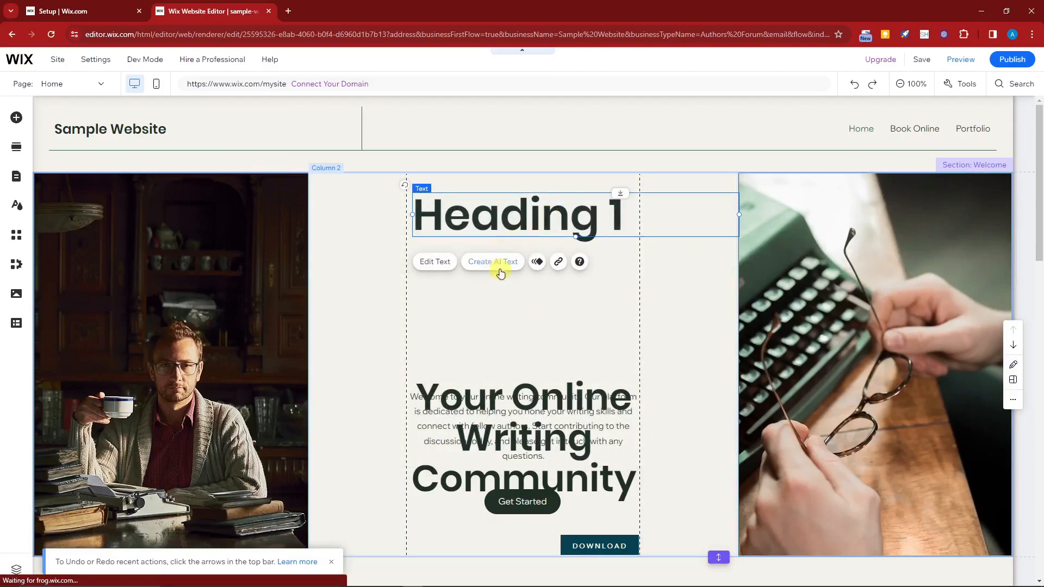
click(431, 263)
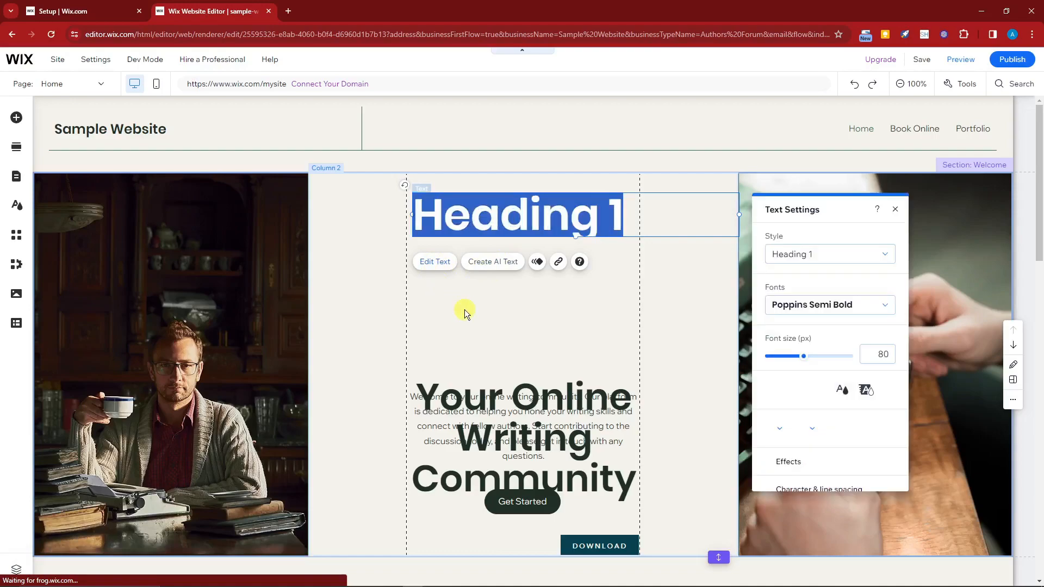
click(881, 306)
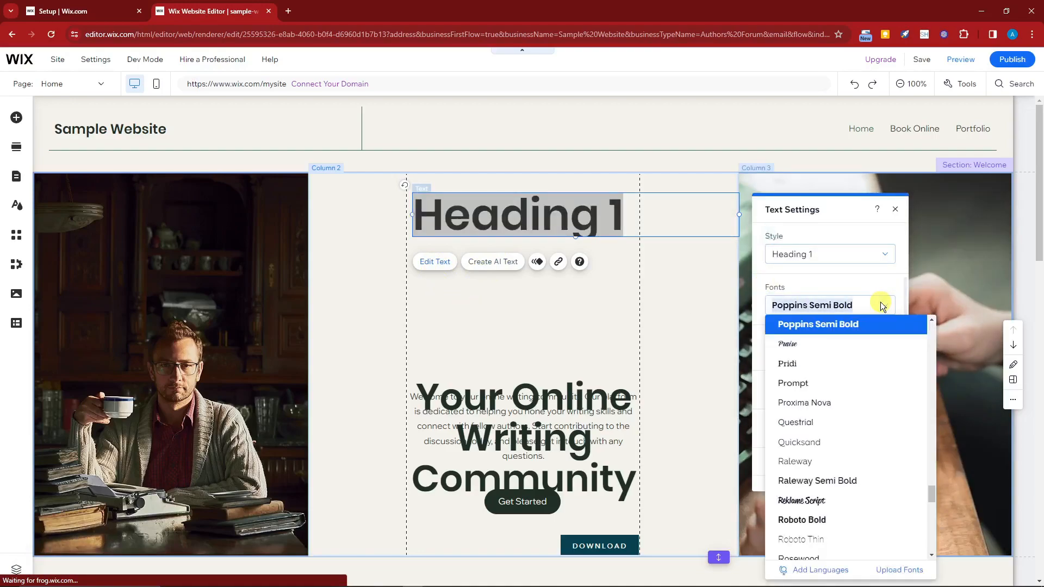
click(823, 381)
mouse_move(804, 357)
mouse_down()
mouse_move(781, 359)
mouse_move(803, 359)
mouse_up()
click(770, 391)
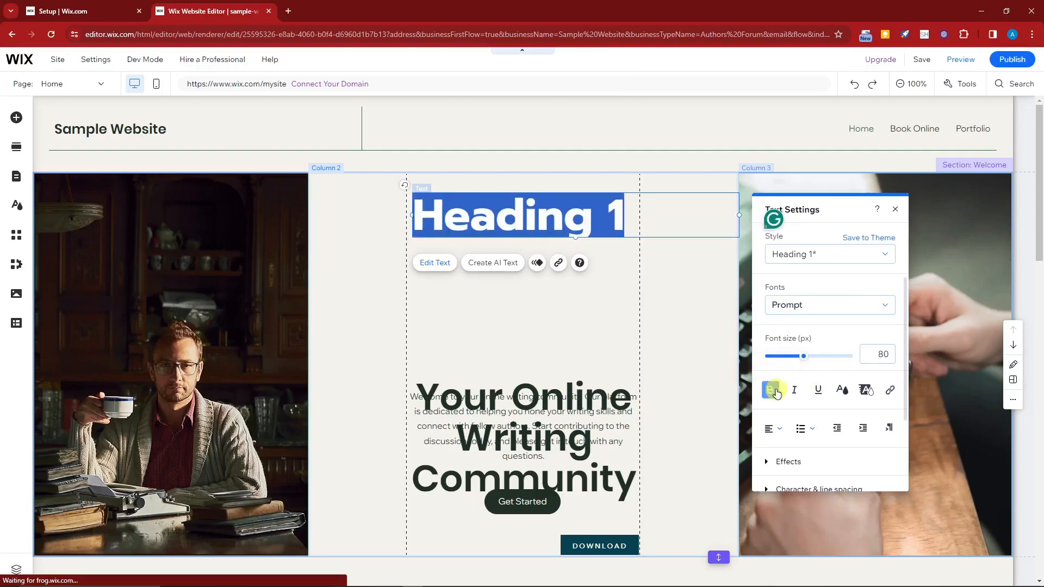
scroll(810, 430, down, 2)
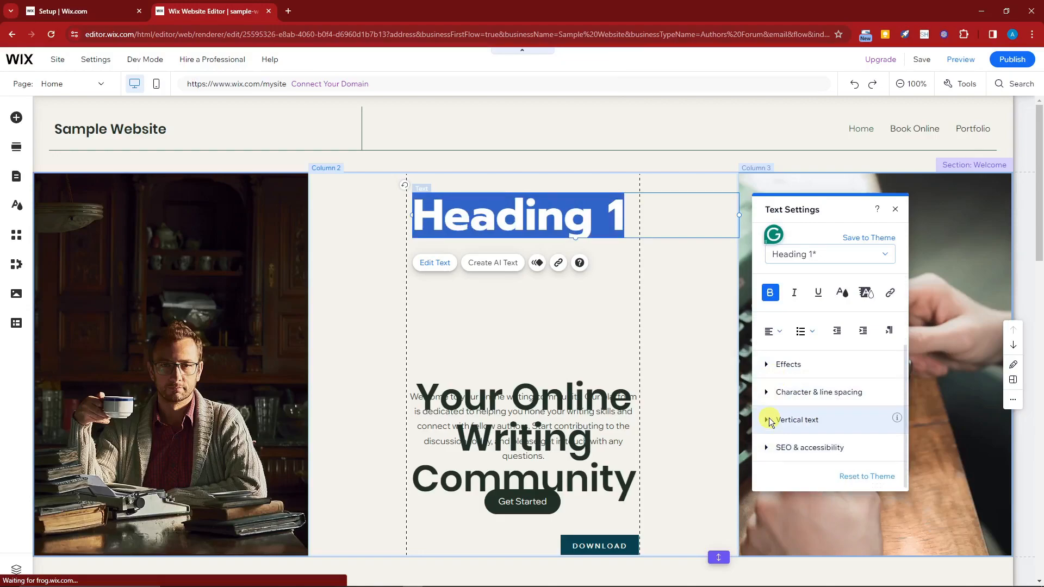
click(768, 448)
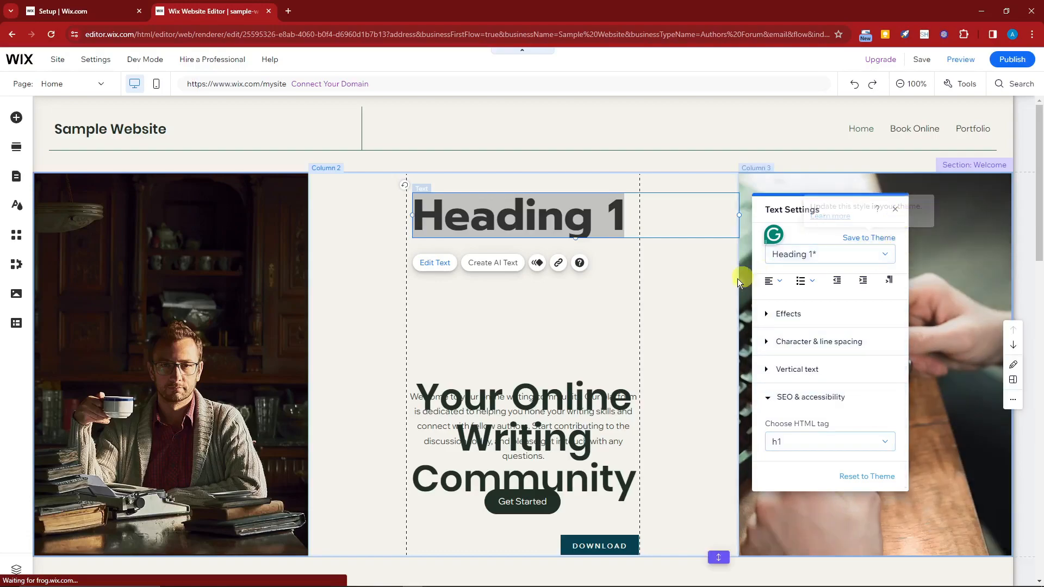
click(703, 329)
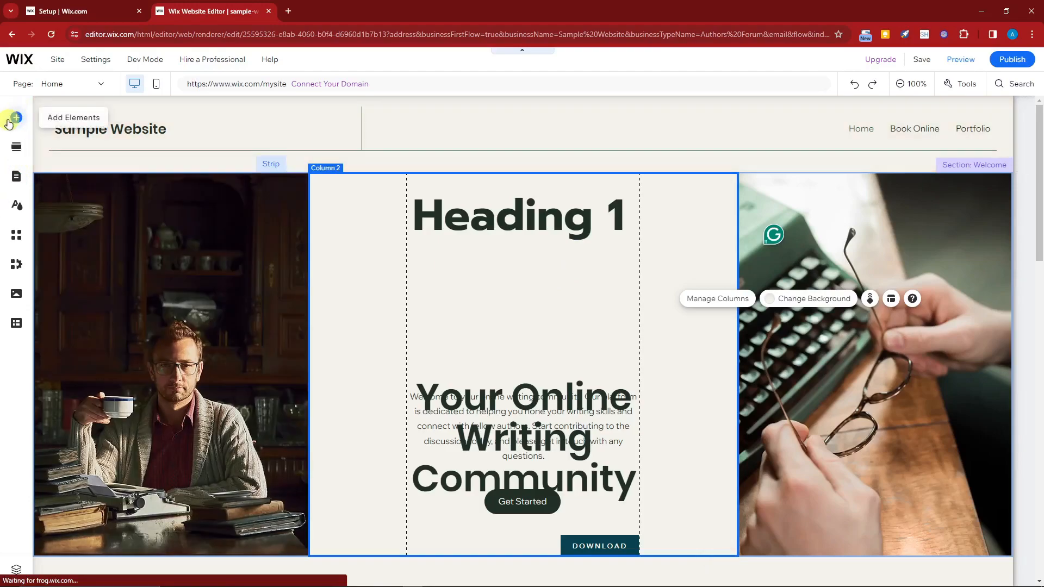
View the site's mobile version, skipping its introduction, and return to the desktop version to look over the home page.
click(67, 115)
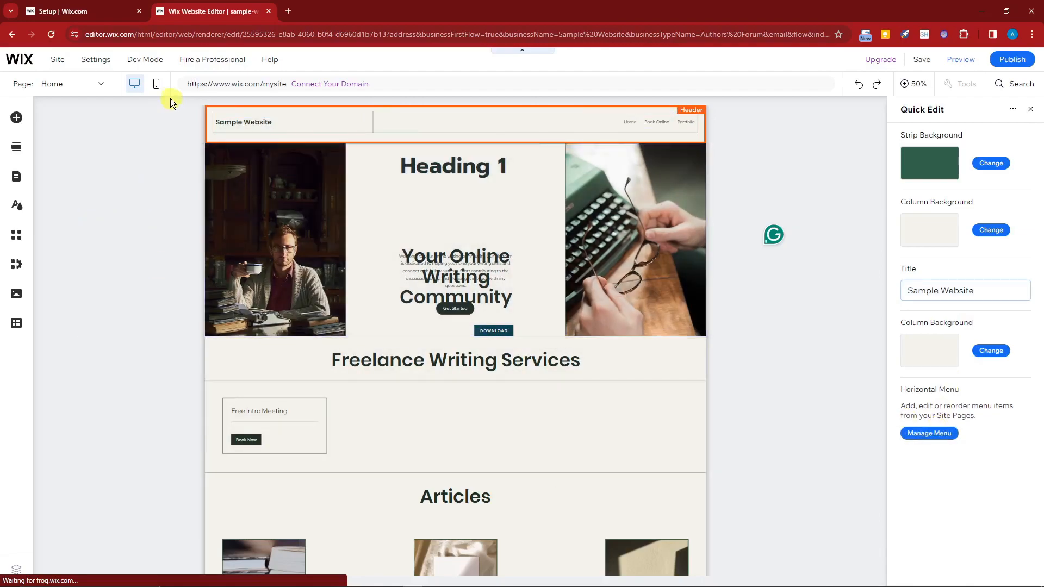
click(202, 209)
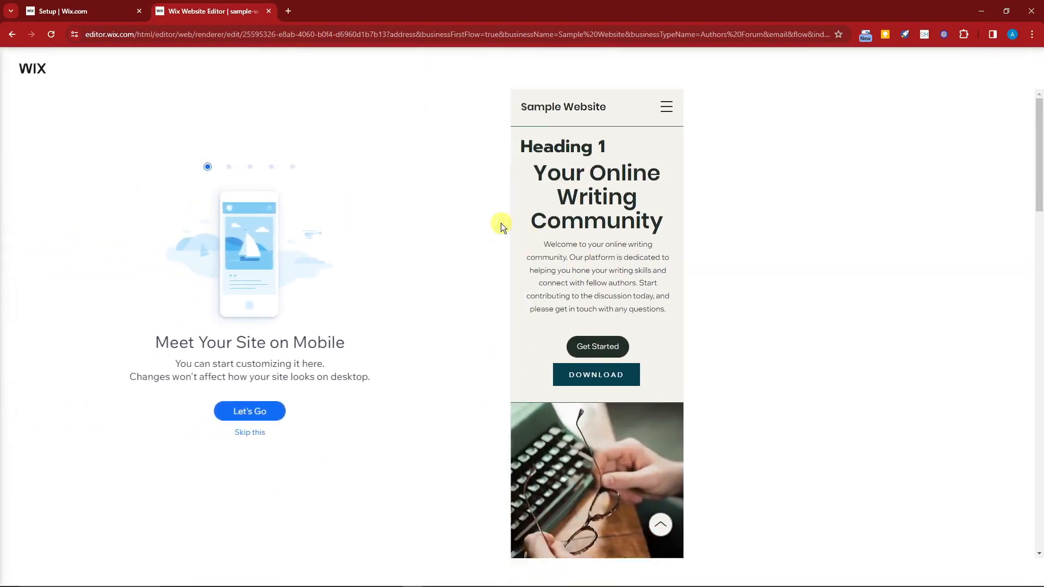
click(262, 434)
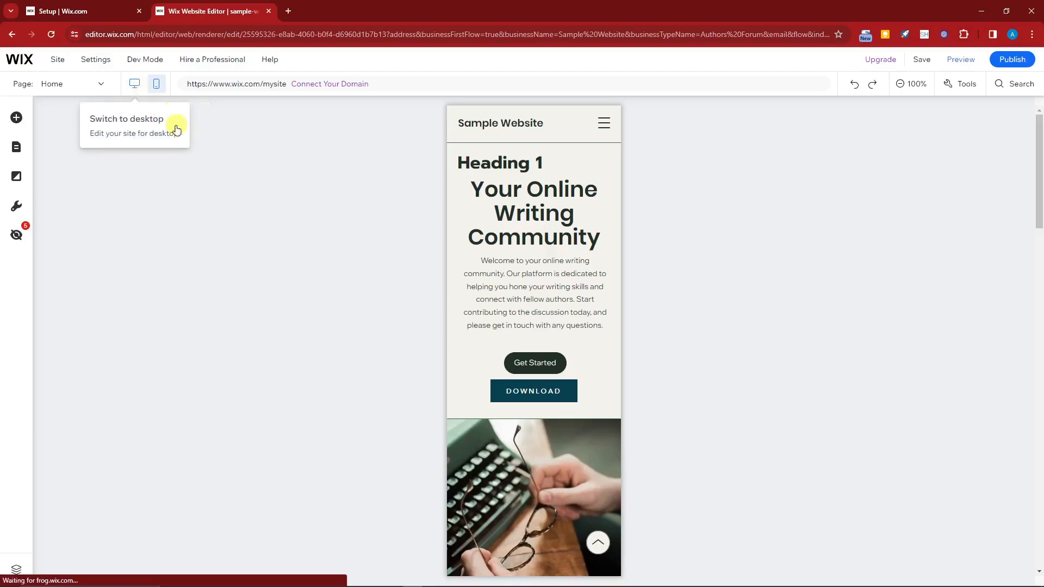
scroll(321, 218, down, 5)
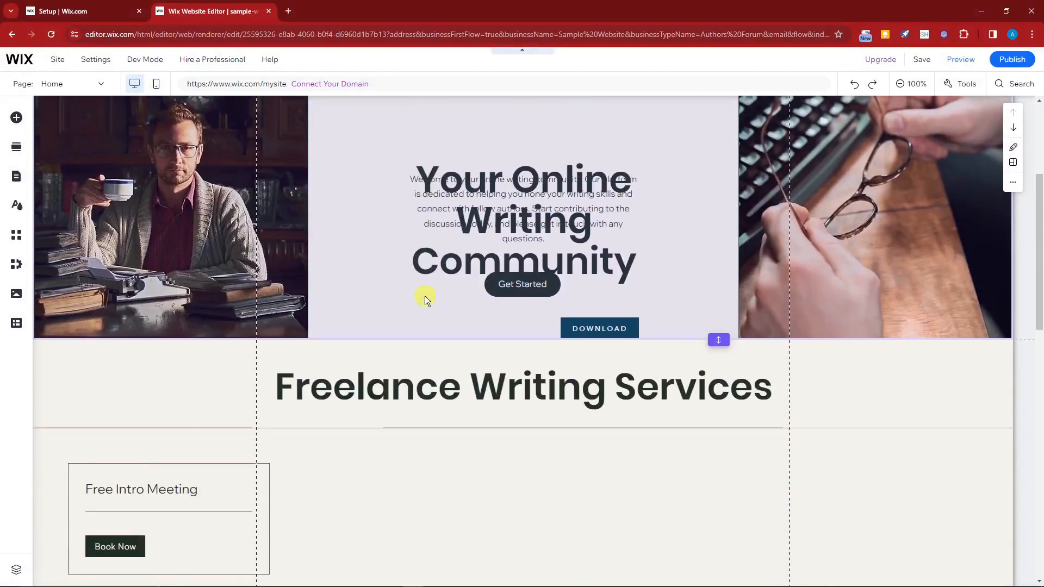
scroll(426, 304, down, 2)
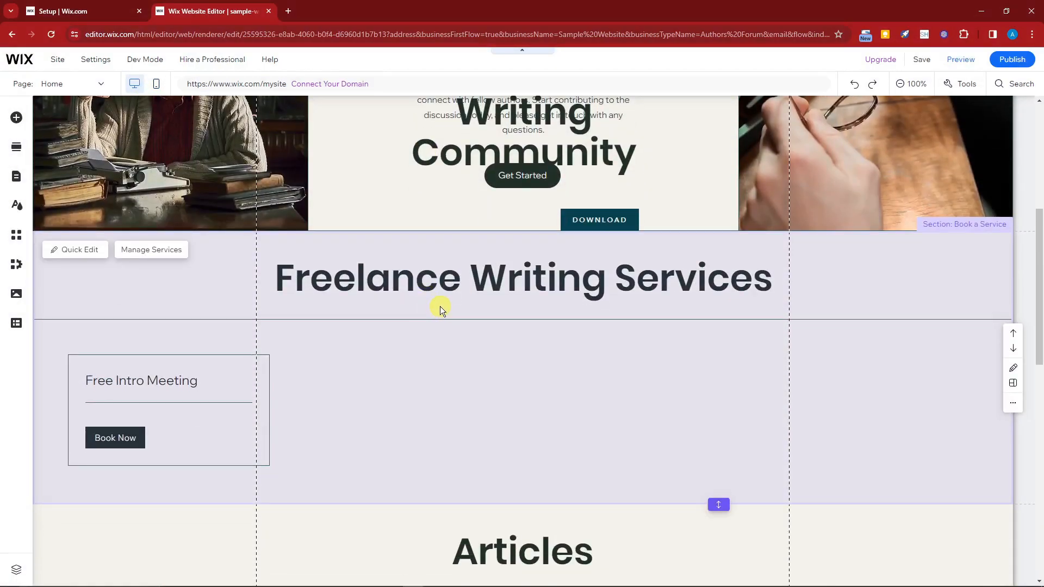
scroll(439, 305, up, 6)
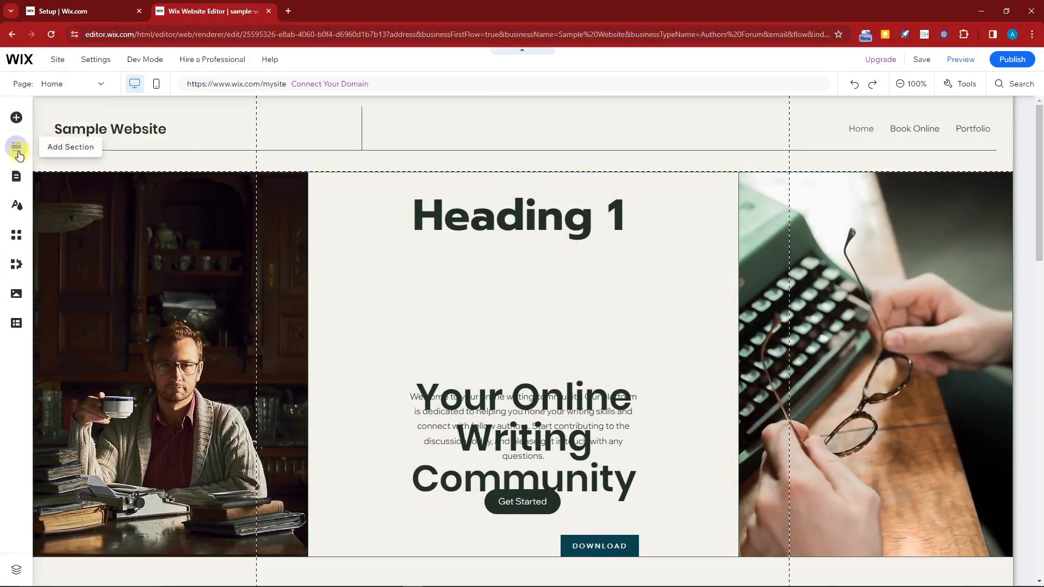
Add the "Our Team" section layout with four member photos directly below the Welcome section.
click(17, 154)
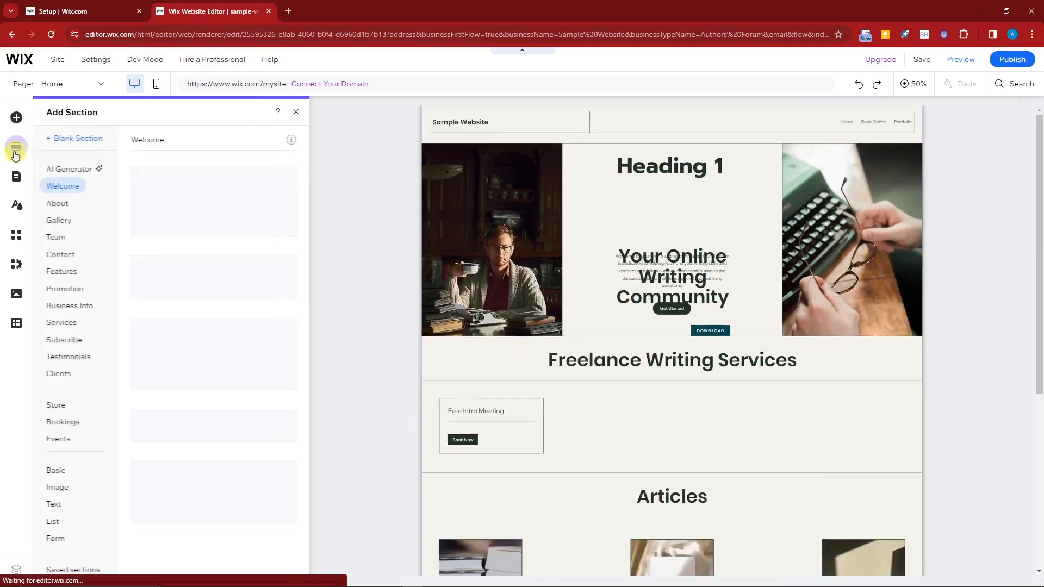
click(57, 237)
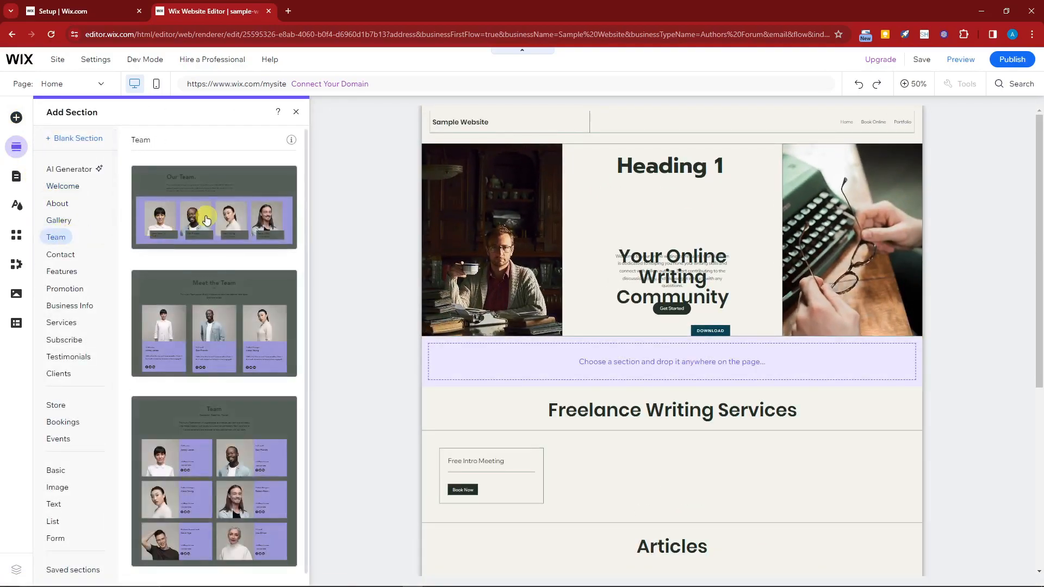
click(206, 220)
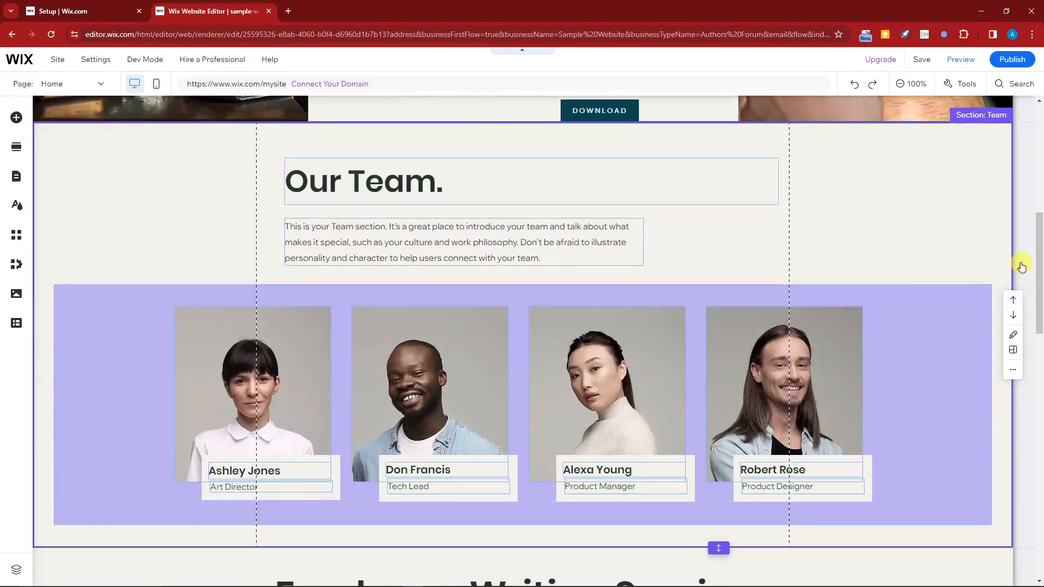
Shift the Art Director's photo to the right within its crop frame and apply the crop.
click(301, 372)
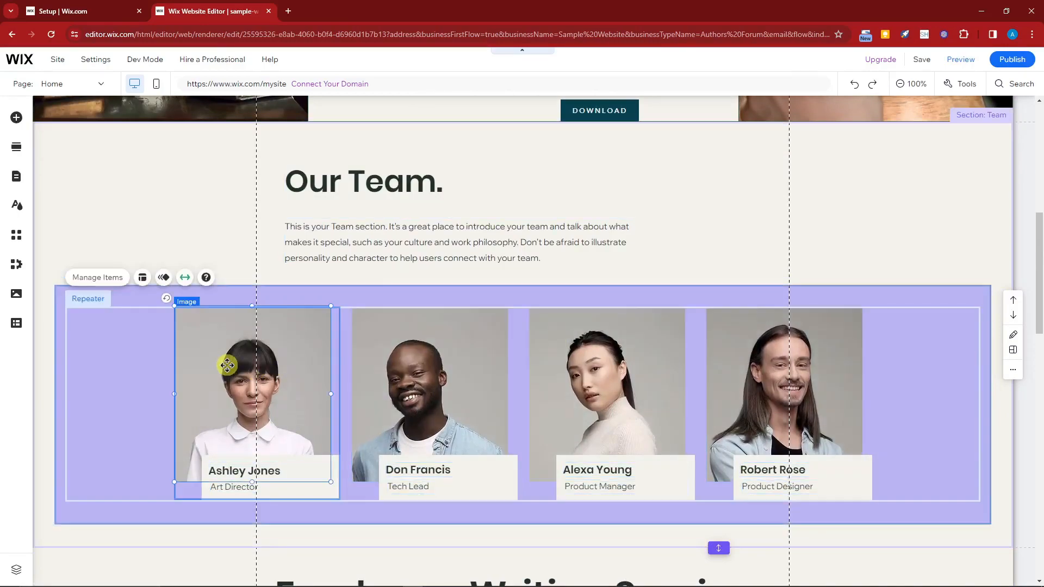
double_click(226, 363)
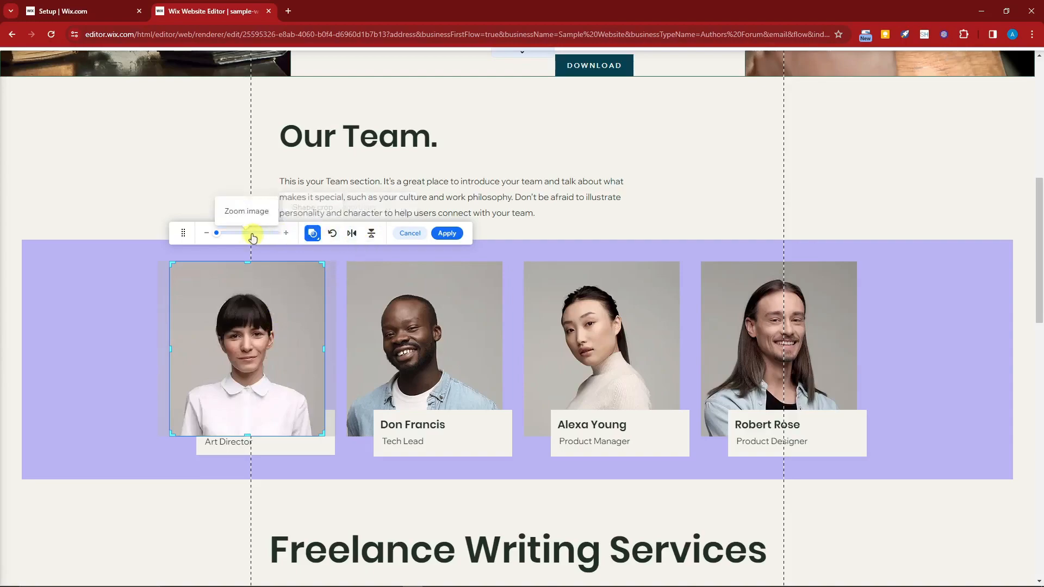
drag(183, 233, 121, 234)
drag(197, 304, 252, 310)
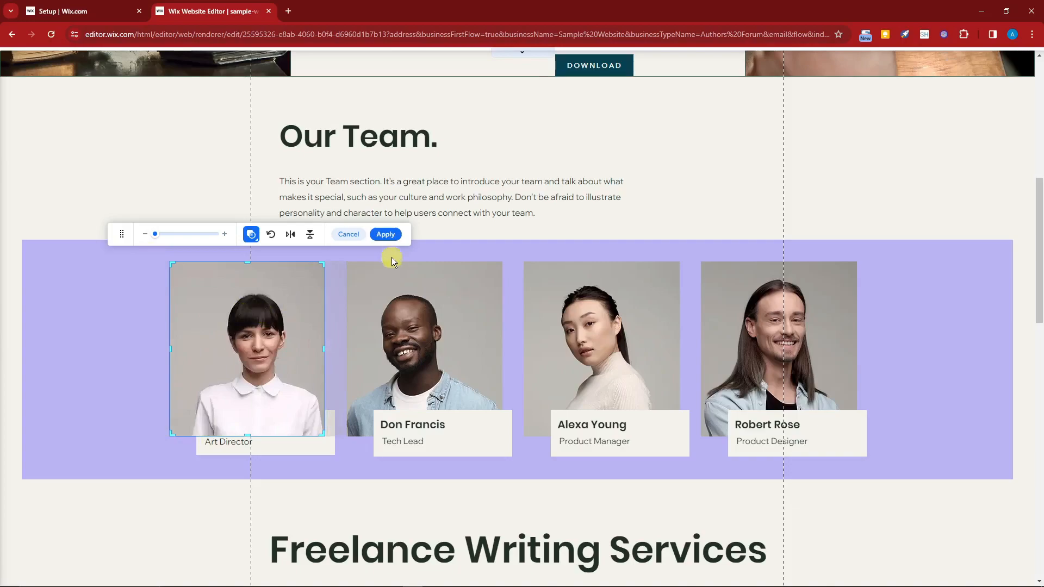
click(385, 234)
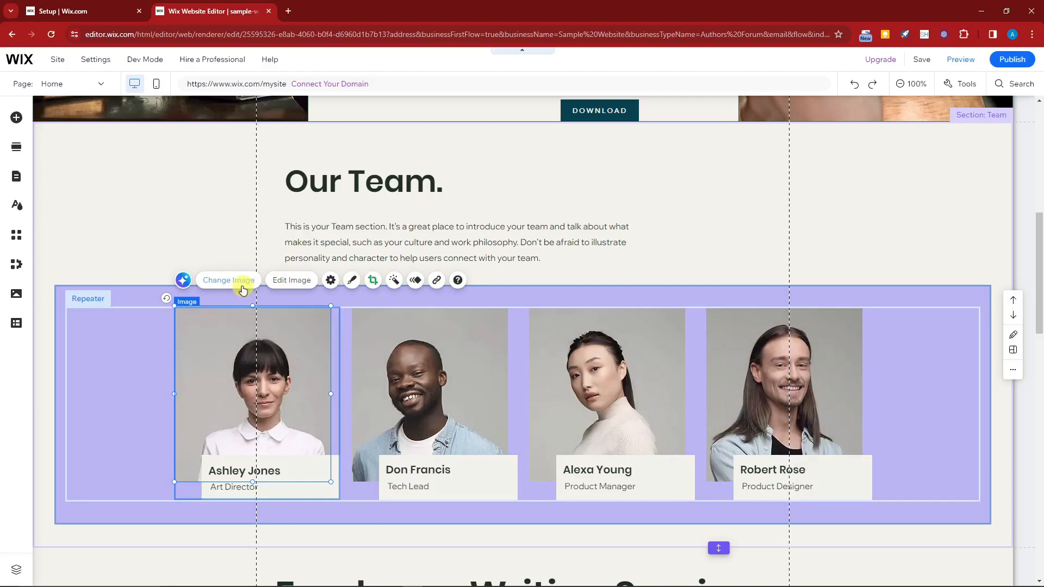
Replace the Art Director's photo with an AI-generated image described as "A red hair woman", using no particular style, and save it.
click(185, 289)
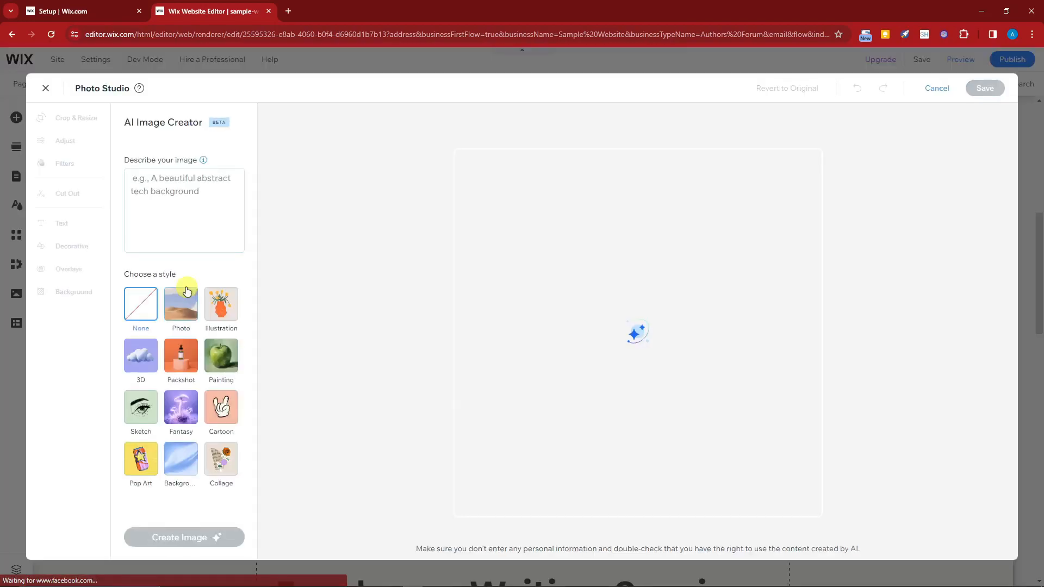
click(205, 218)
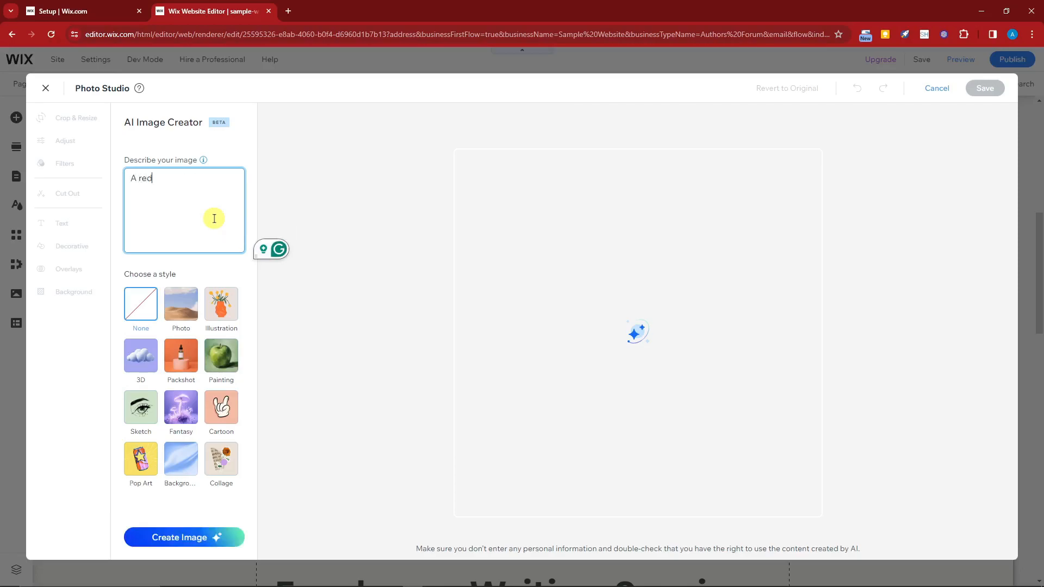
text(A red hair woman)
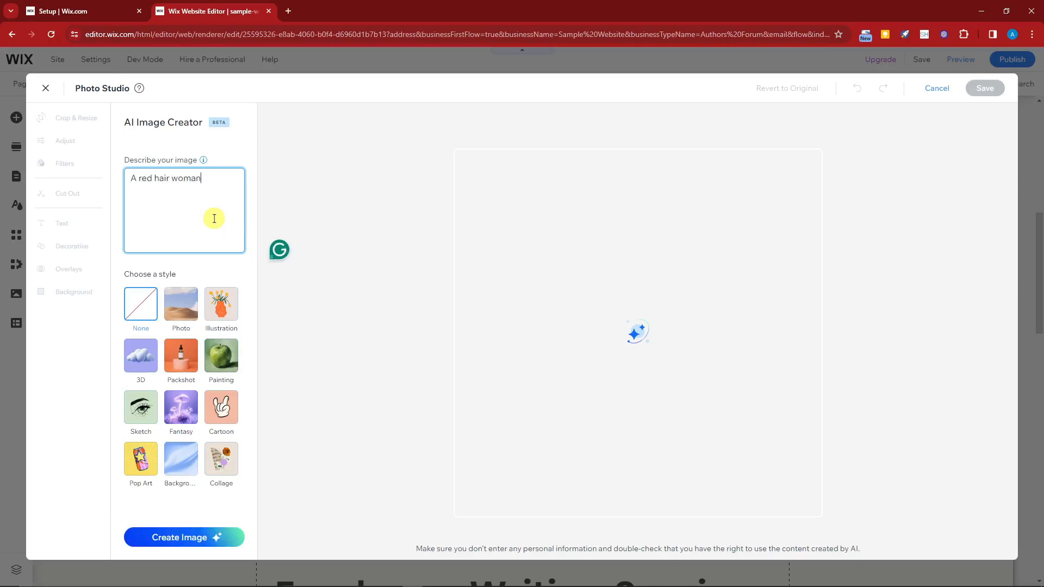
click(221, 534)
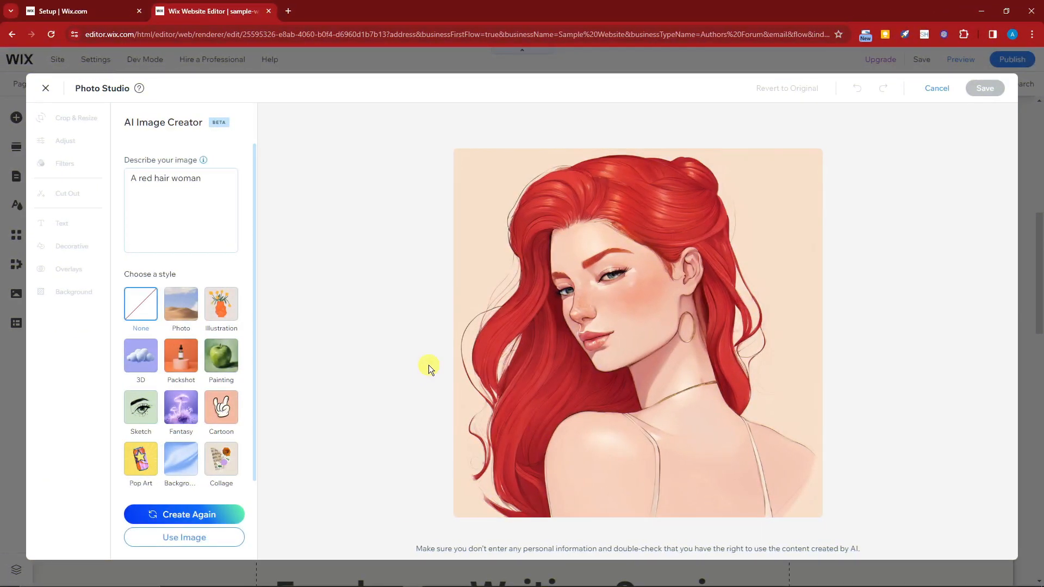
mouse_move(586, 266)
scroll(199, 393, down, 1)
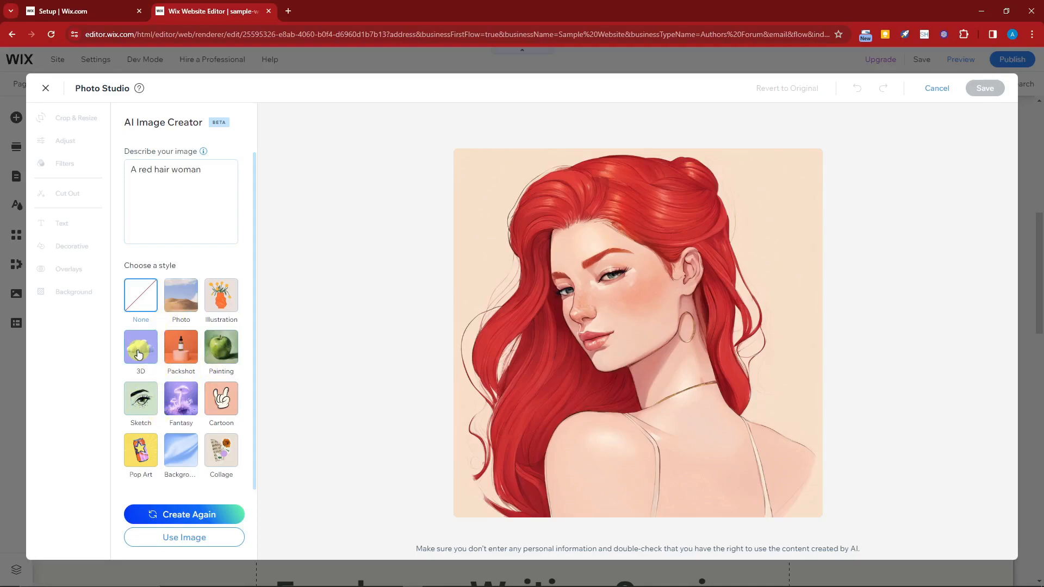
click(216, 535)
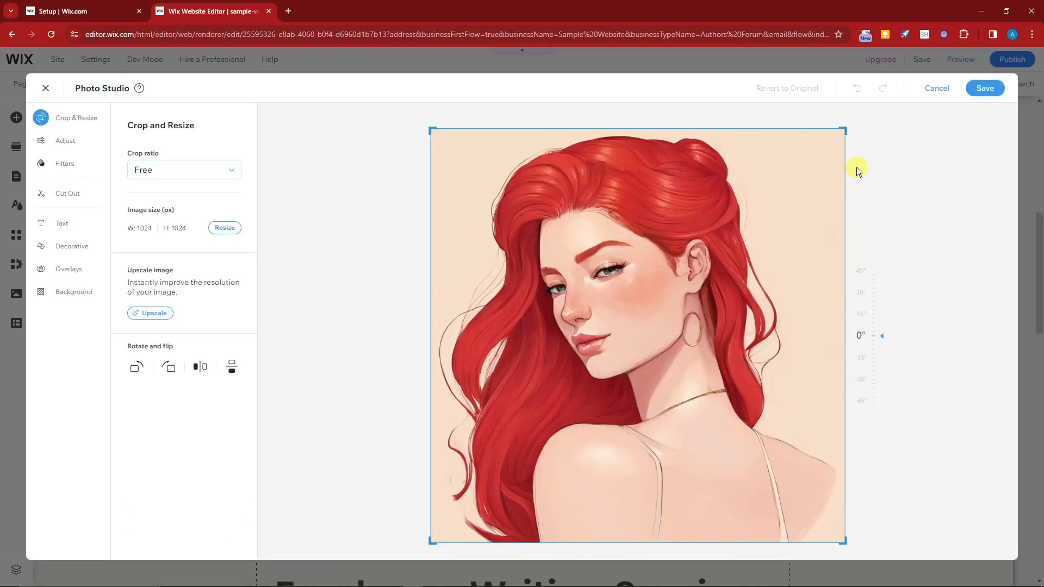
click(983, 93)
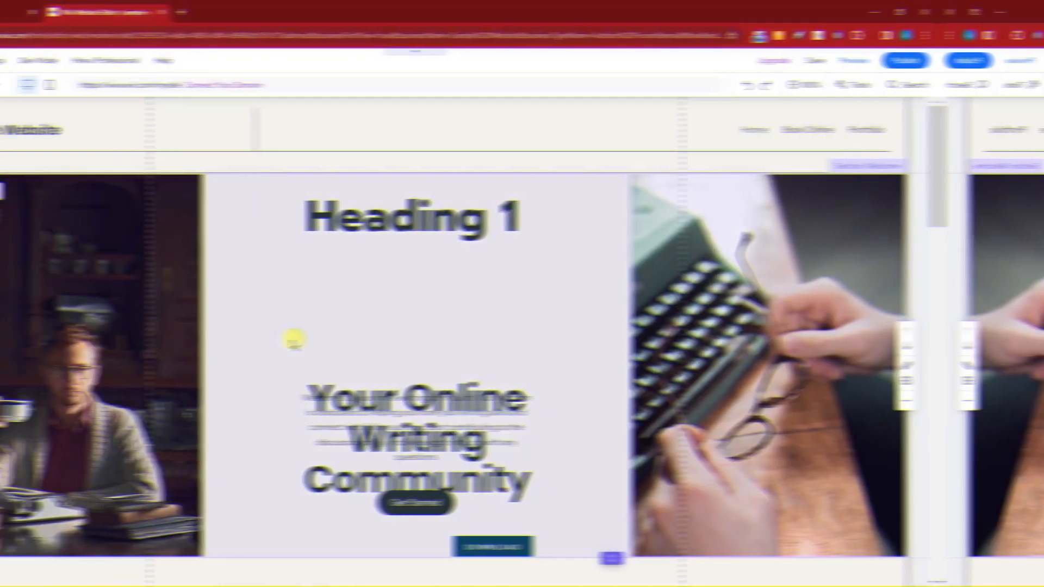
scroll(303, 330, down, 2)
scroll(278, 324, down, 7)
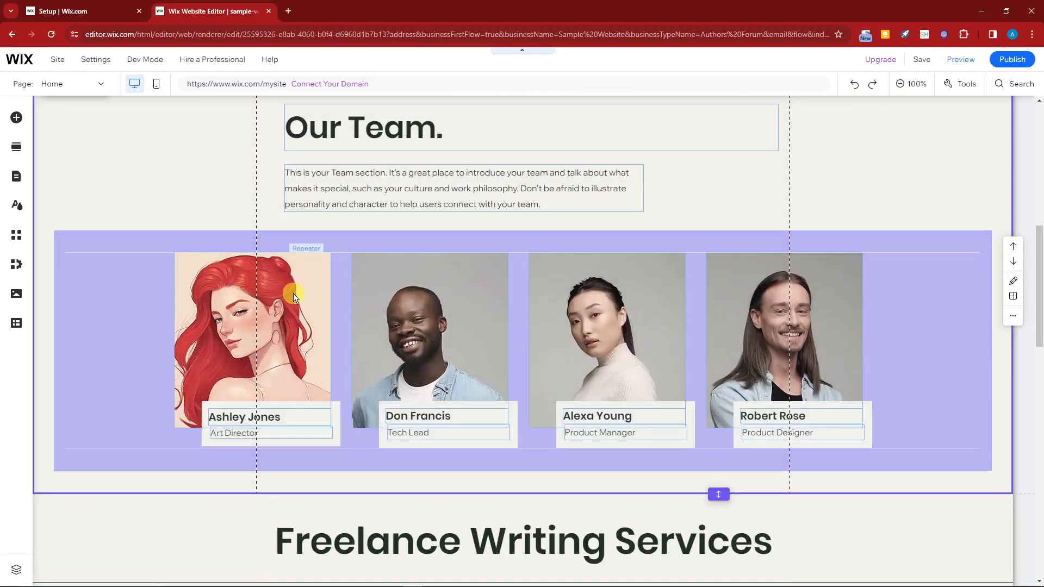
Open the AI section generator and set the section type to Team.
click(16, 148)
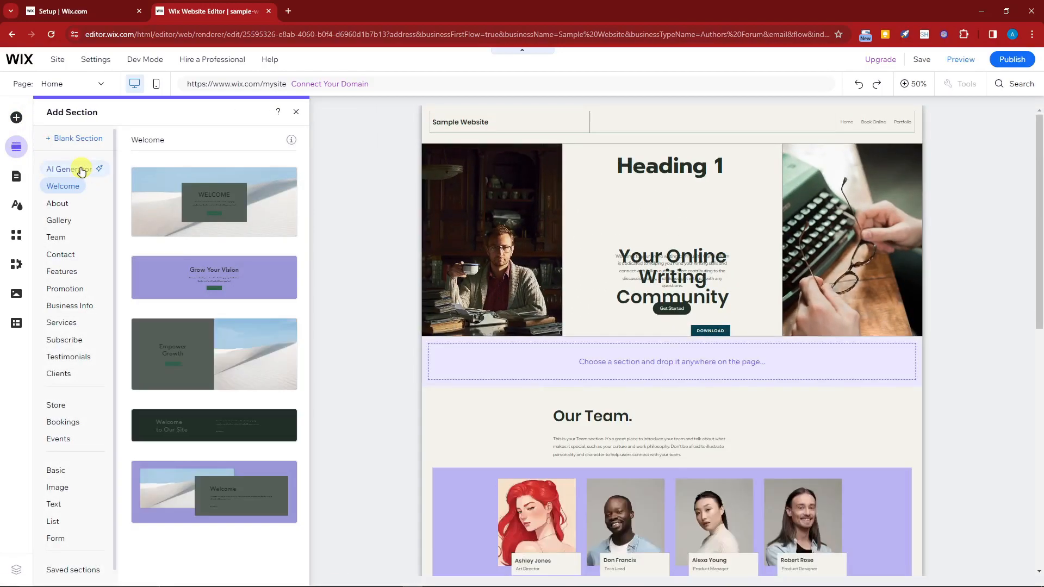
click(81, 171)
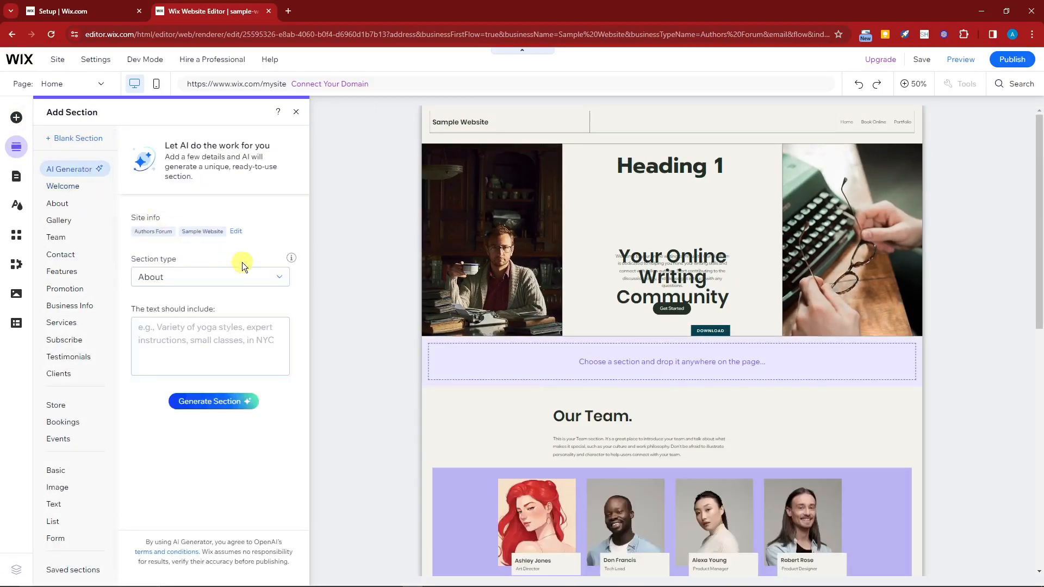
click(268, 275)
click(236, 302)
click(268, 275)
click(252, 332)
click(235, 341)
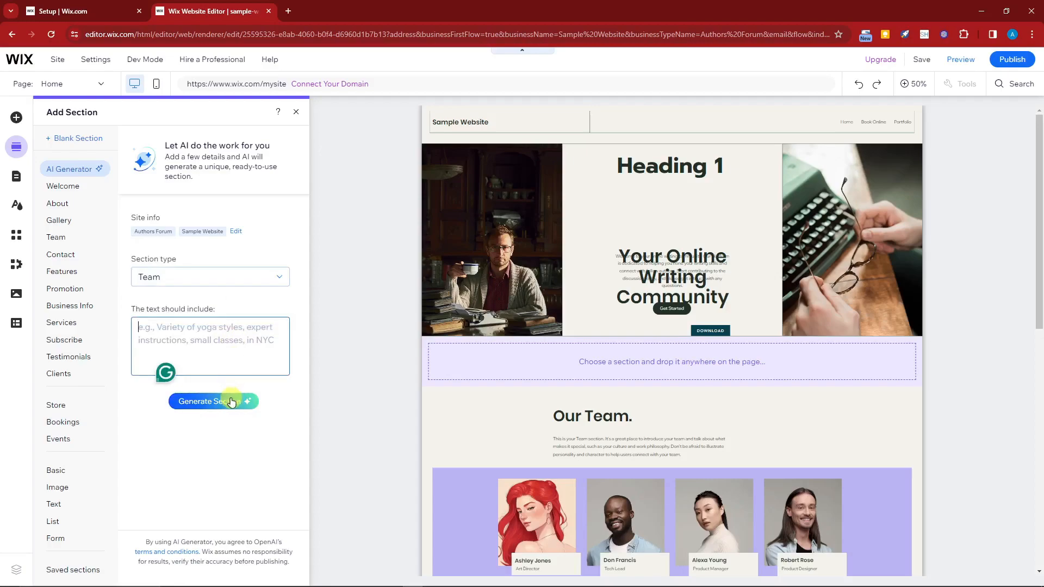
Add the Services section layout with four image cards below the Welcome section and select its "Our Services" heading.
click(80, 302)
click(80, 293)
click(69, 323)
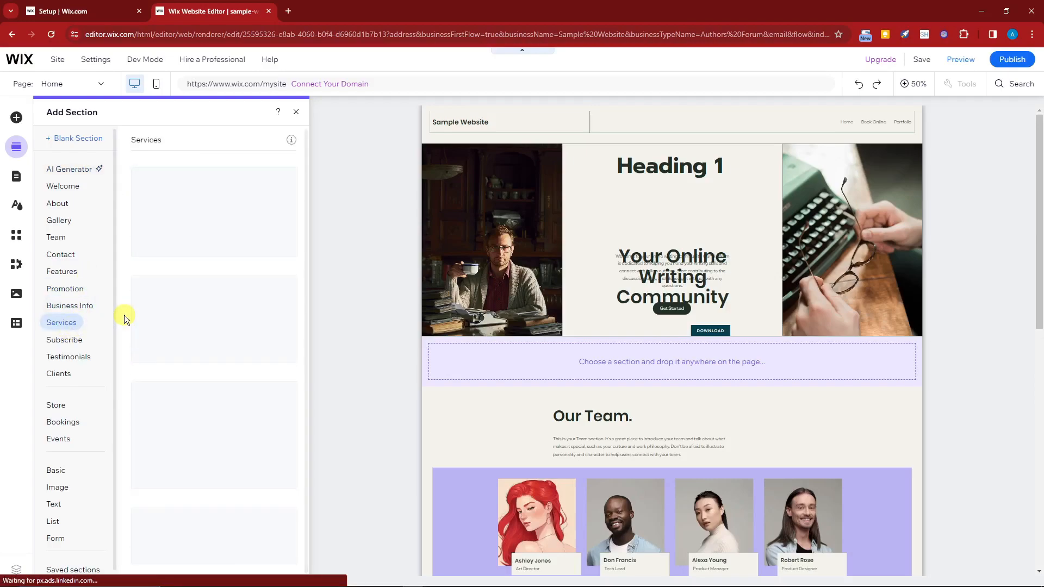
click(206, 223)
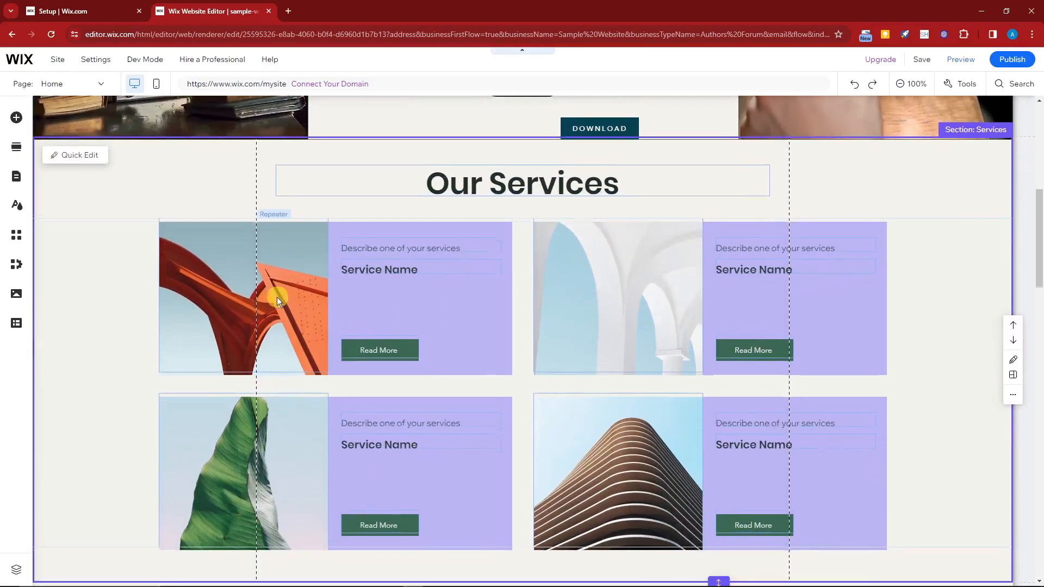
click(275, 291)
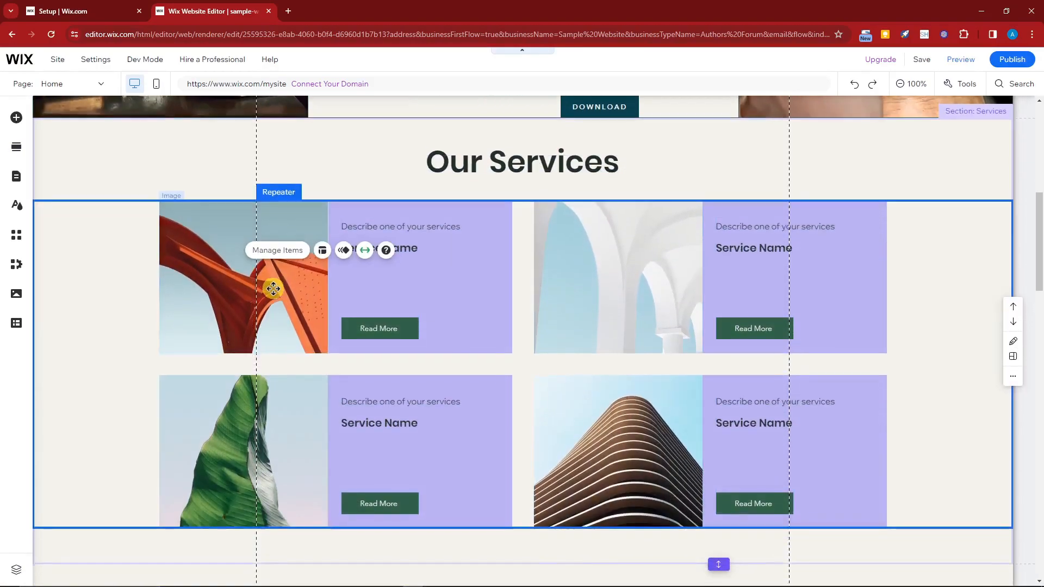
click(936, 151)
click(288, 163)
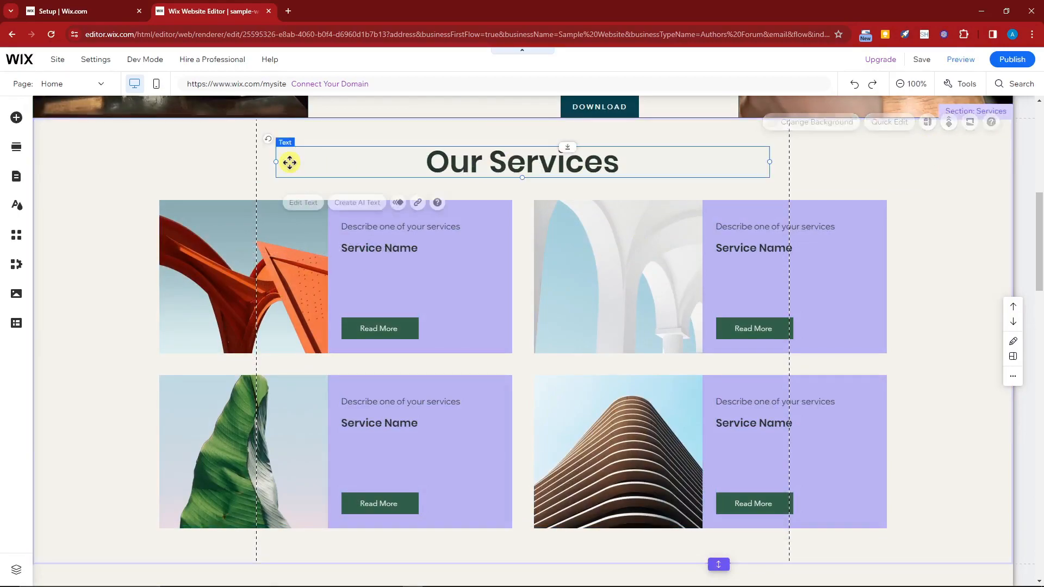
Set the Services section's background to the Citrus Fruits image.
click(233, 207)
click(99, 155)
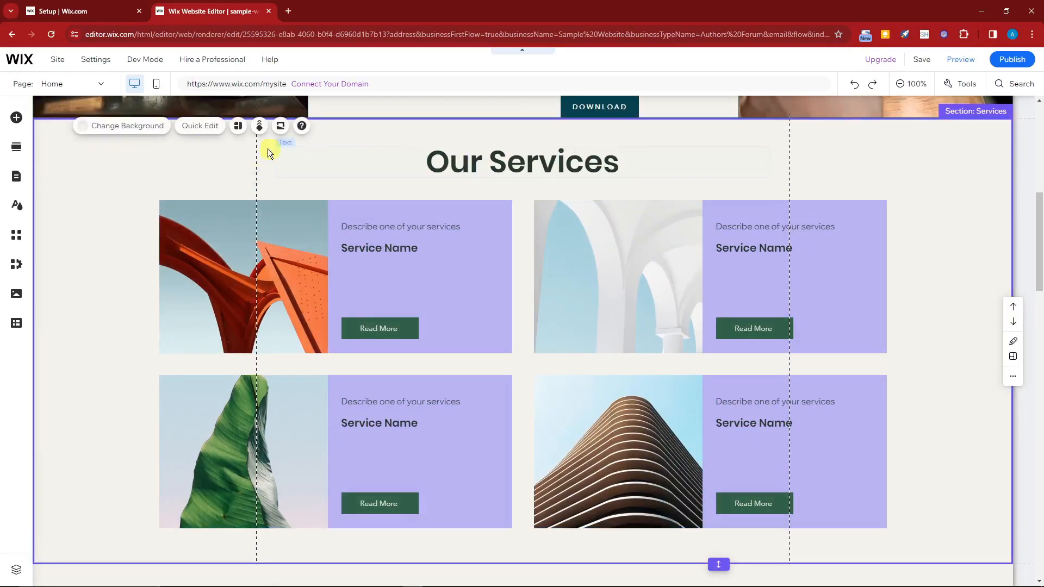
click(116, 127)
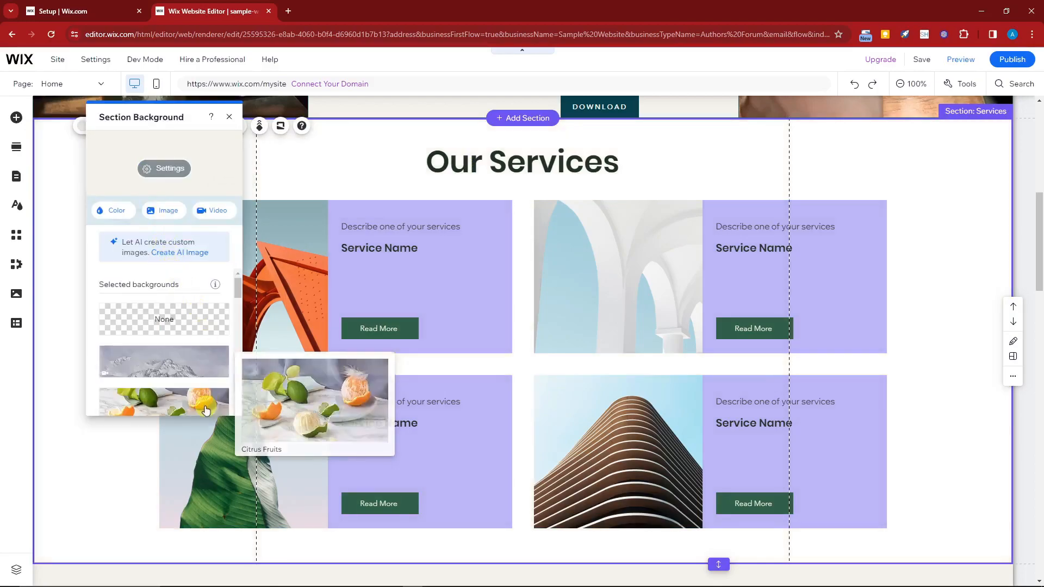
click(204, 405)
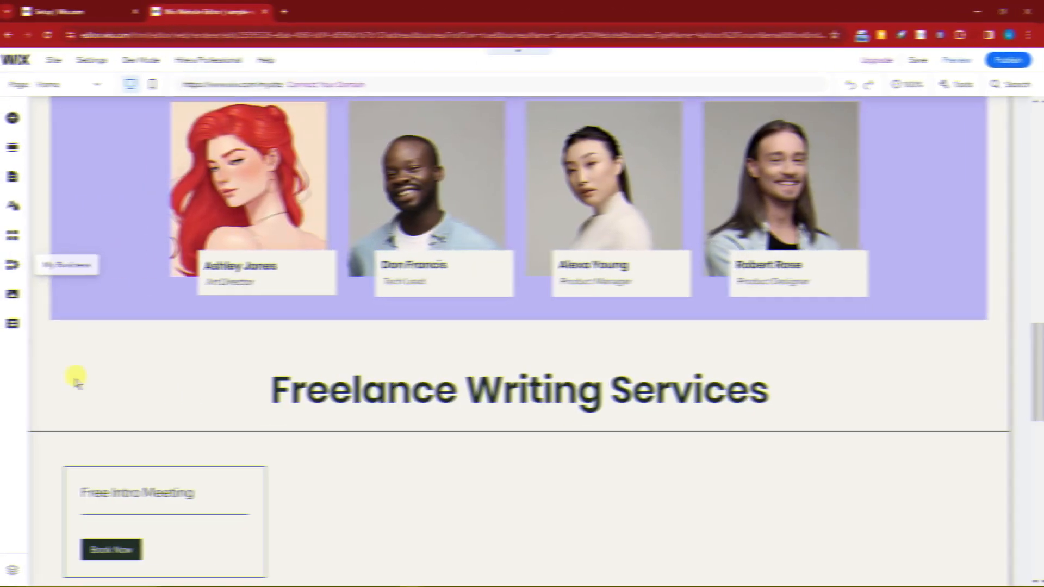
scroll(149, 361, up, 9)
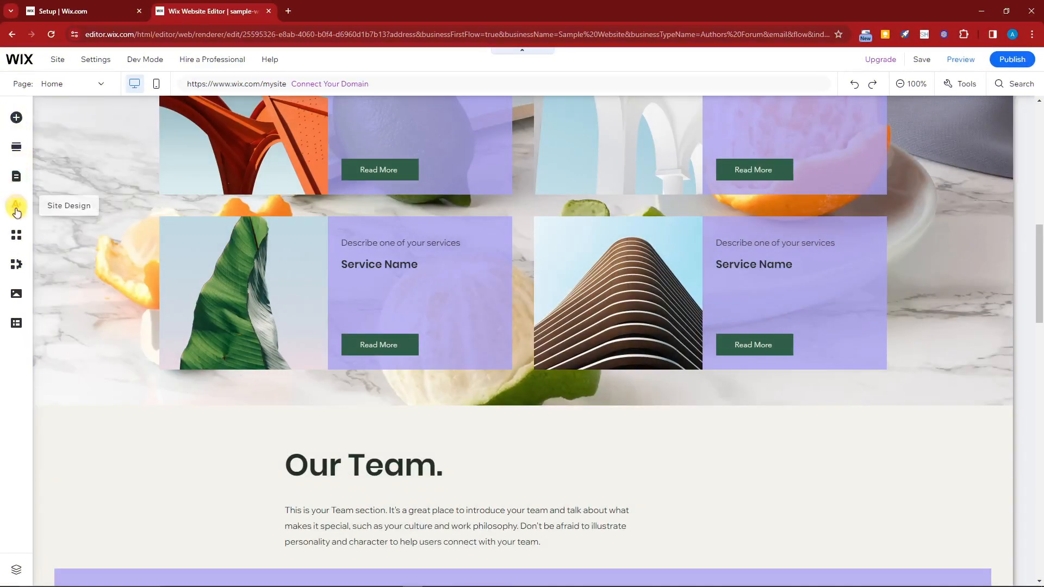
Browse the Wix App Market's Communication category, Wix Business Solutions, Team Picks and Social Apps, and close the market.
click(17, 237)
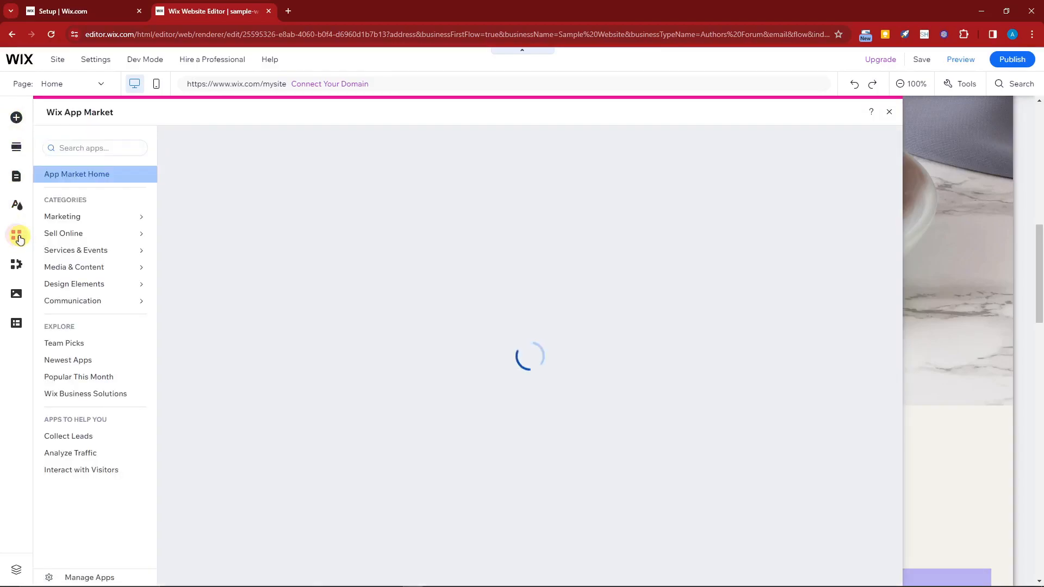
mouse_move(100, 219)
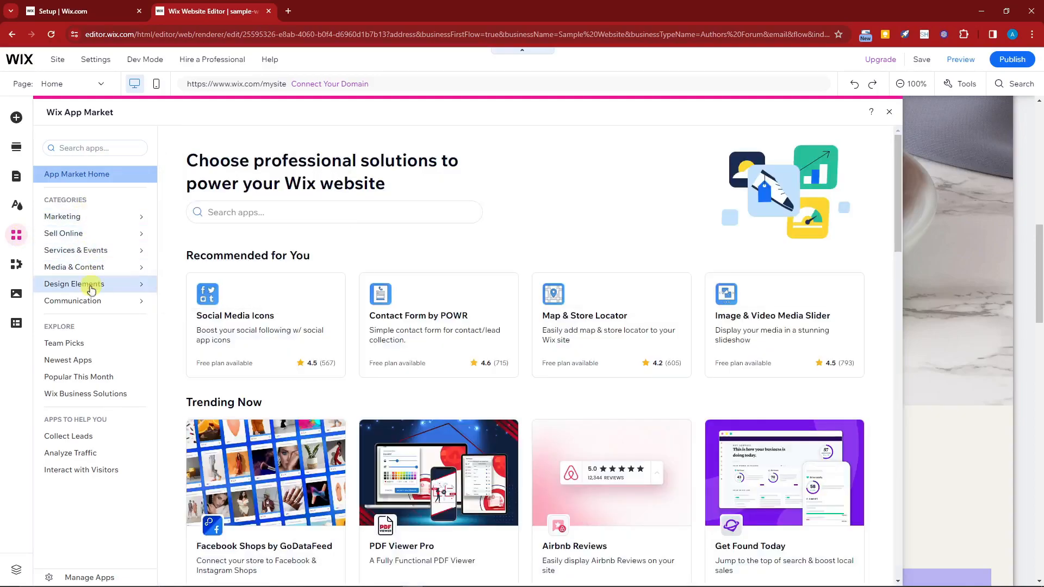
mouse_move(97, 302)
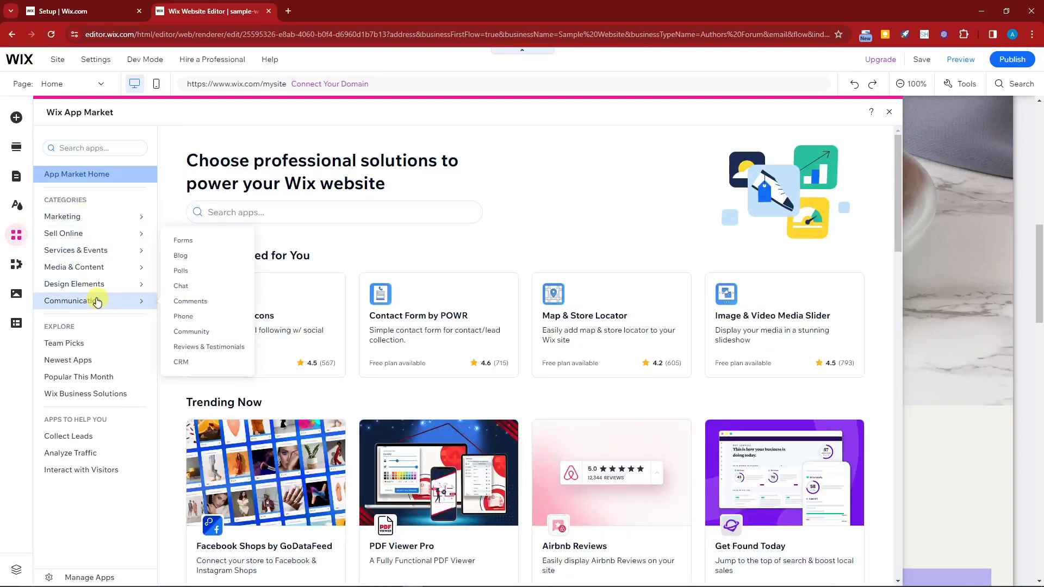
scroll(381, 334, down, 9)
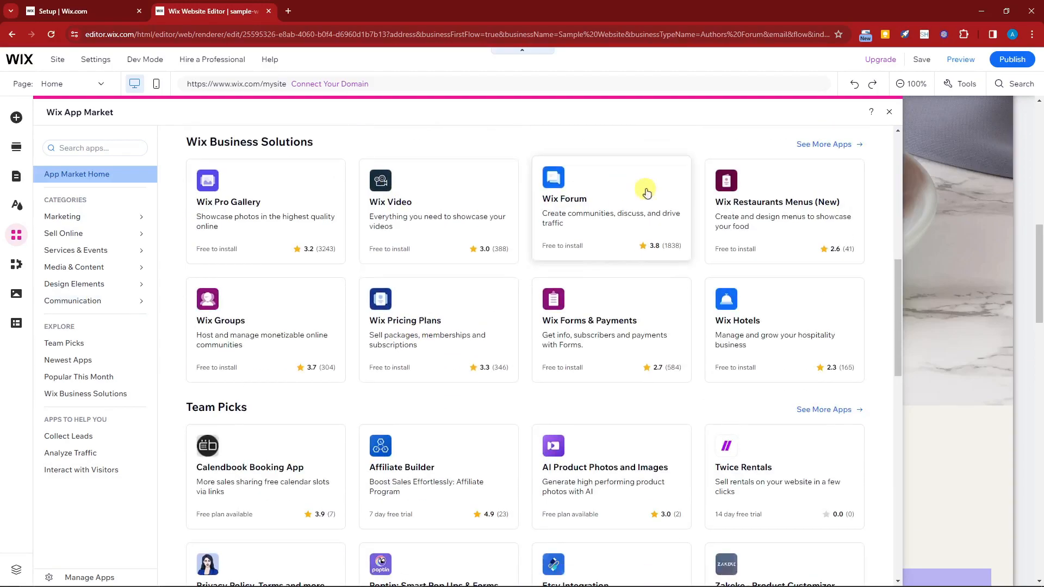
scroll(781, 257, down, 1)
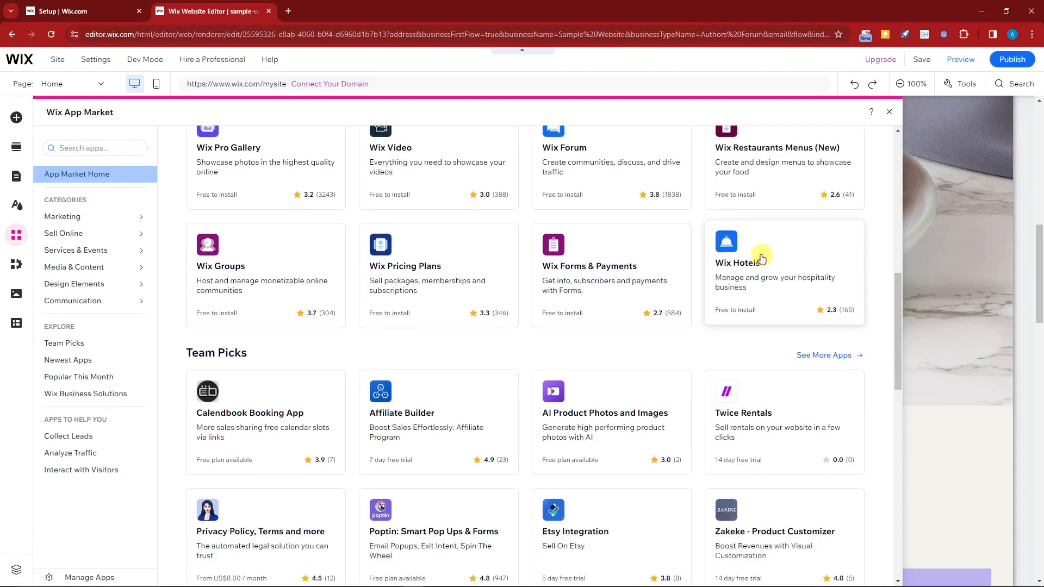
scroll(419, 391, down, 6)
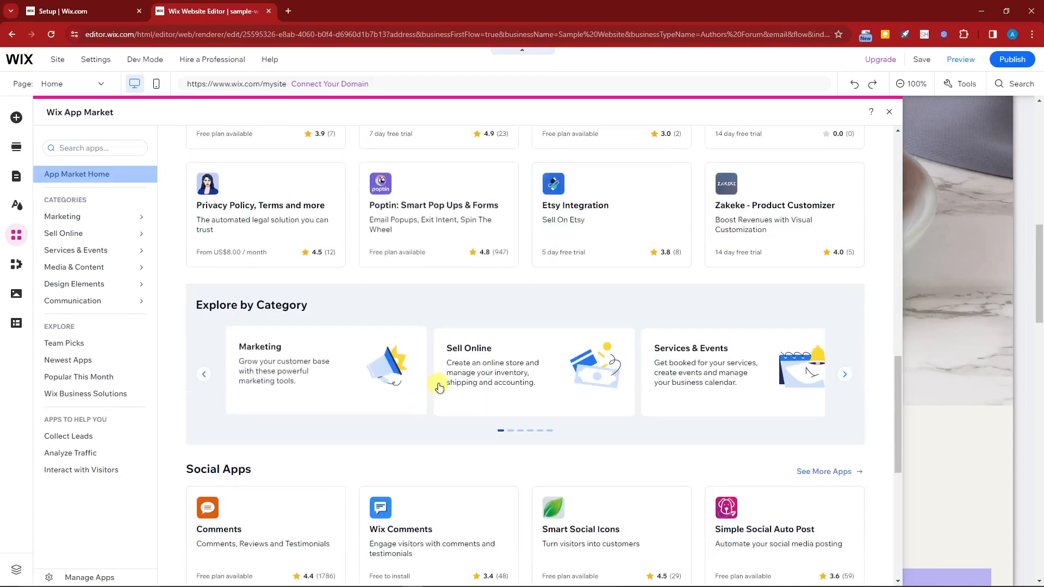
click(947, 265)
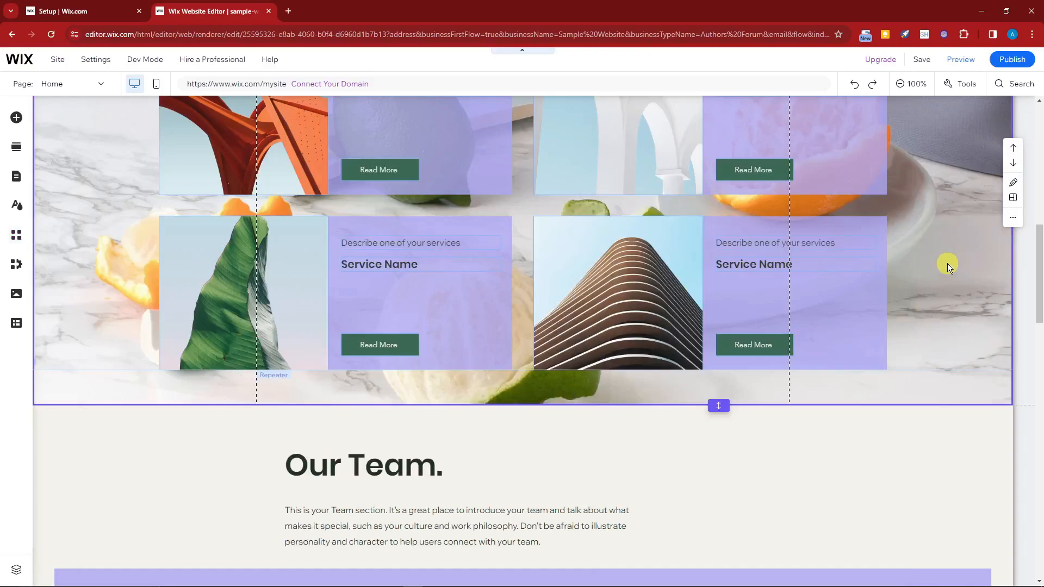
Review the site's media files, the free Wix and Shutterstock media, and the CMS introduction.
click(16, 292)
scroll(164, 298, down, 2)
scroll(141, 293, up, 2)
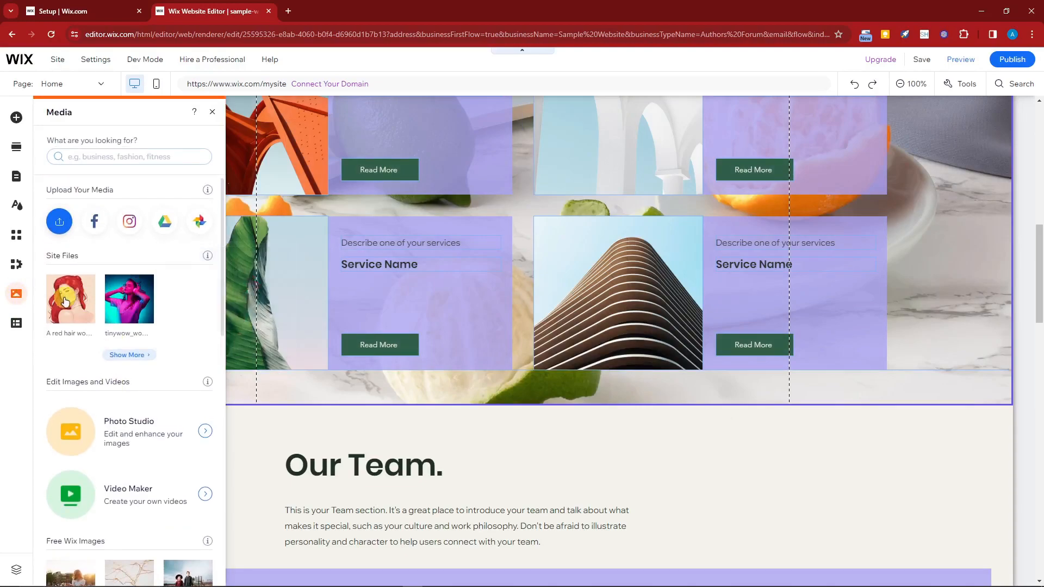
scroll(55, 219, down, 1)
scroll(83, 308, down, 6)
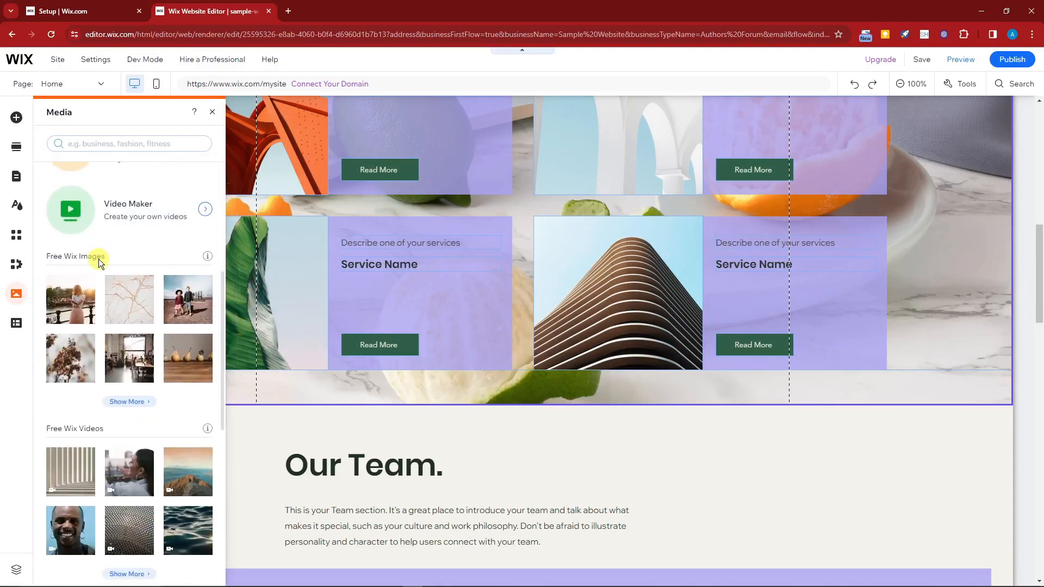
scroll(128, 408, down, 4)
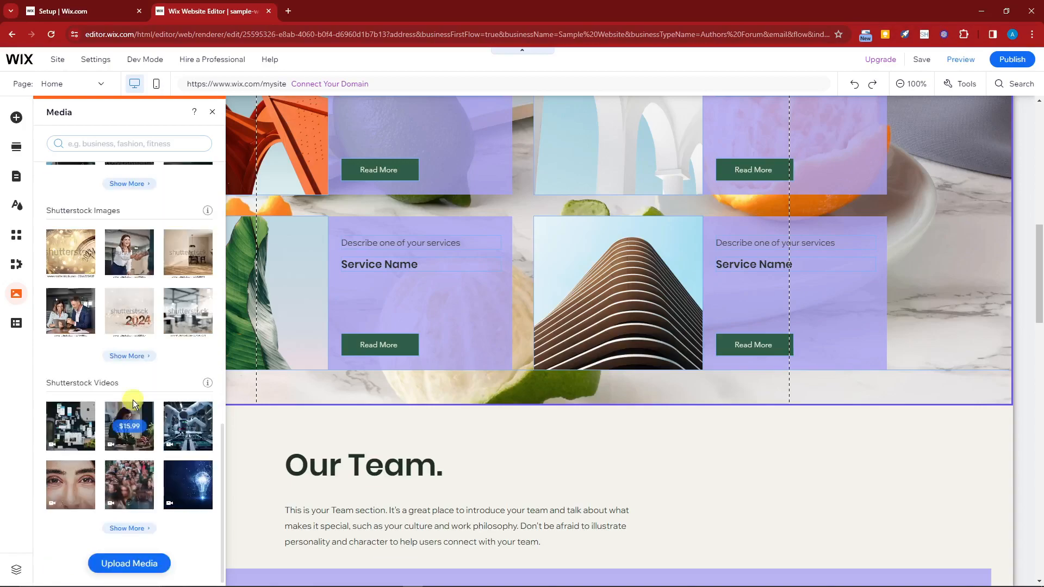
click(16, 331)
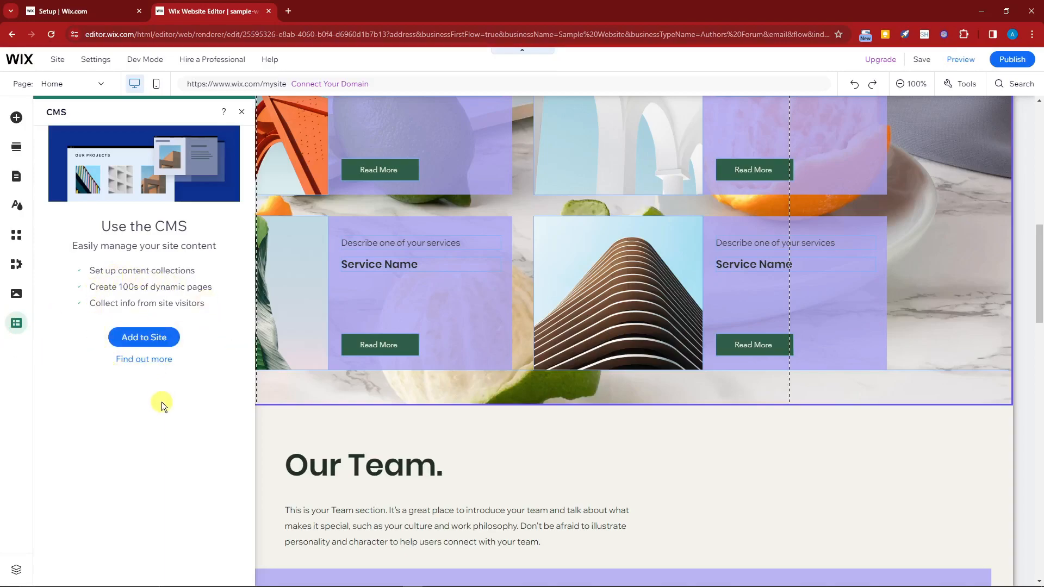
click(612, 453)
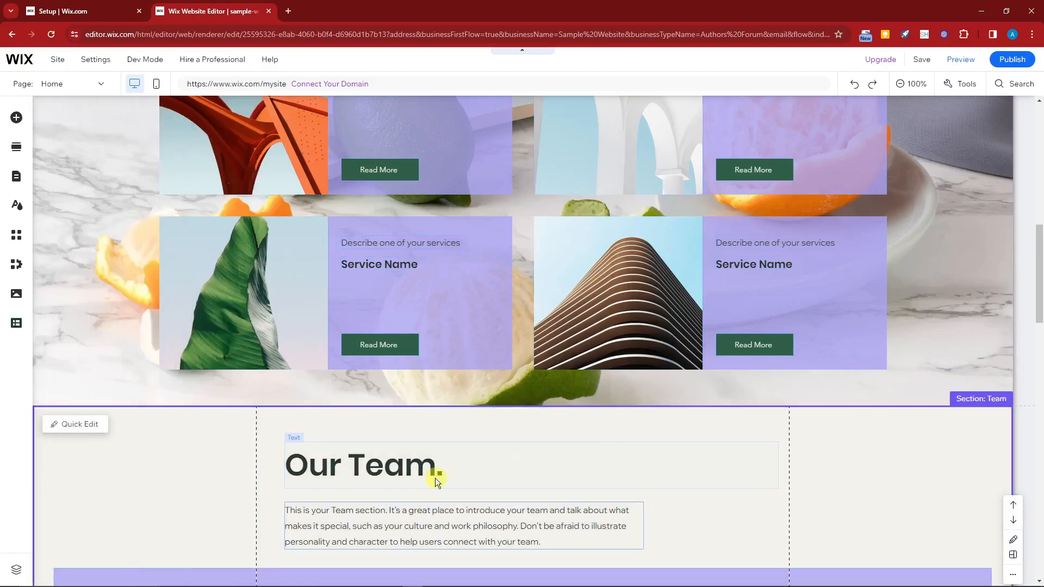
Move the Services section above the Welcome section and delete it.
scroll(427, 481, up, 5)
scroll(426, 481, down, 2)
scroll(436, 468, up, 8)
scroll(419, 458, down, 3)
scroll(370, 428, up, 3)
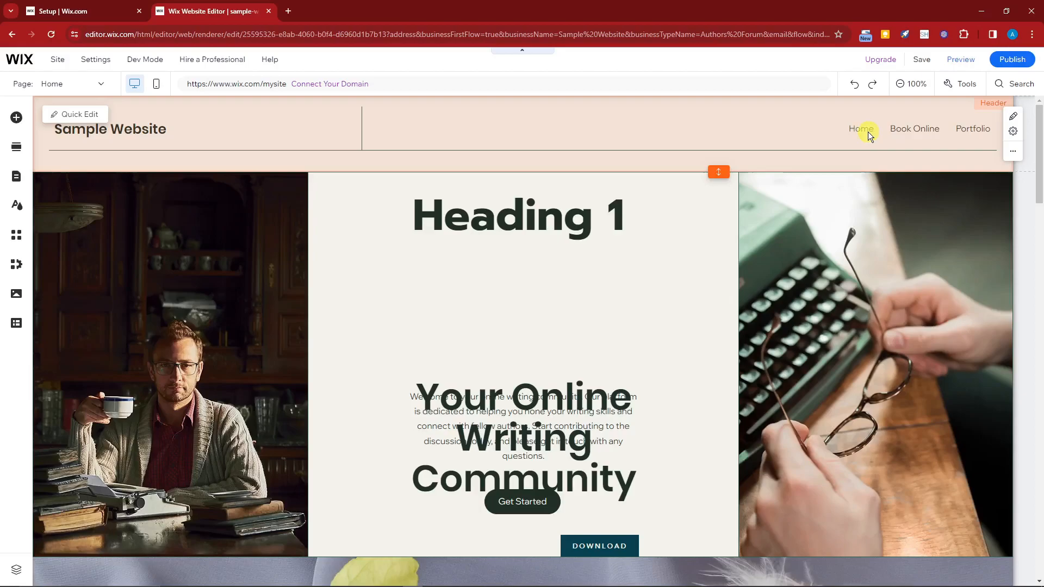
scroll(791, 379, down, 8)
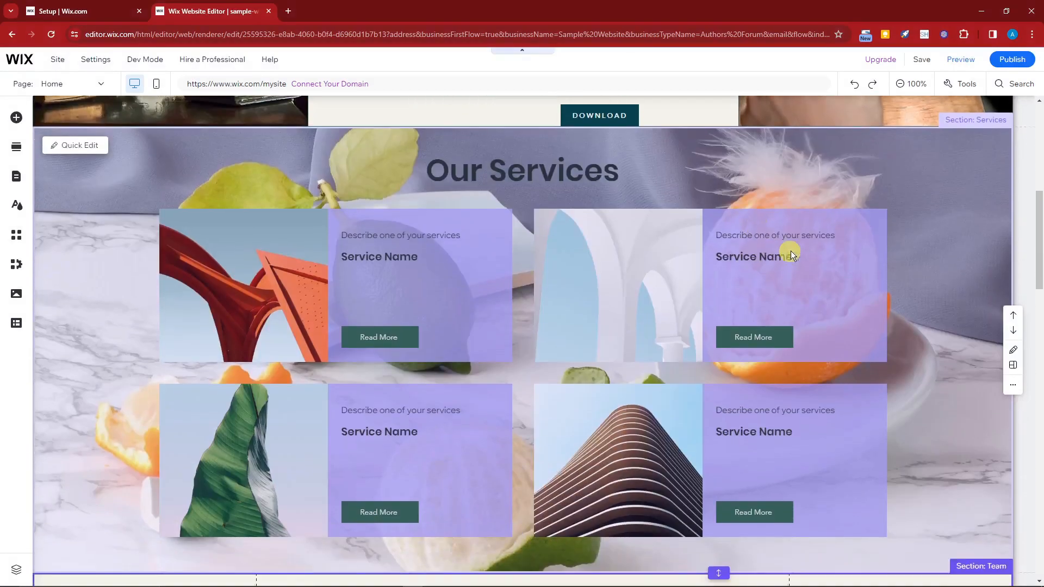
click(1015, 313)
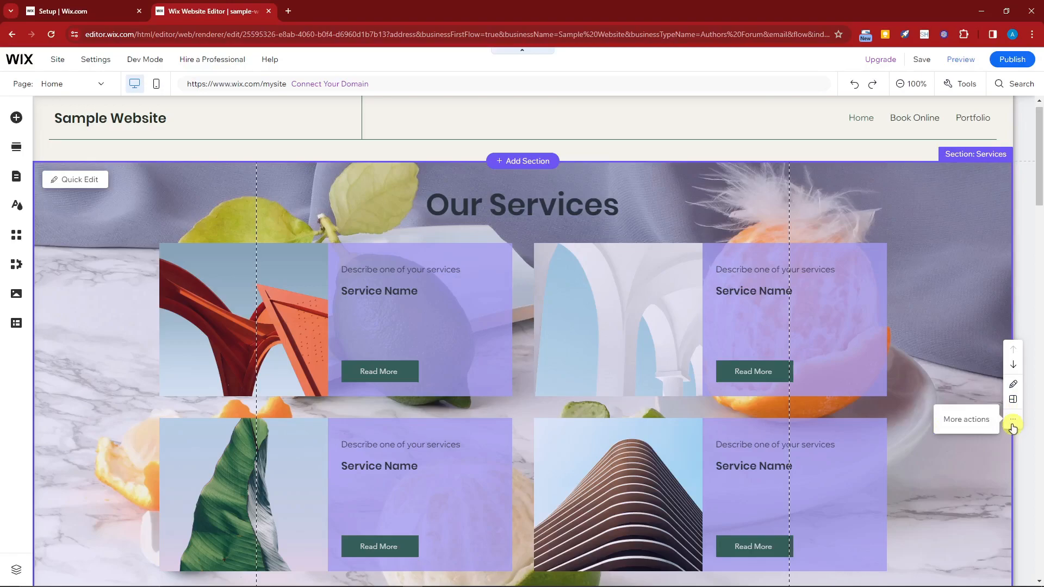
click(1013, 423)
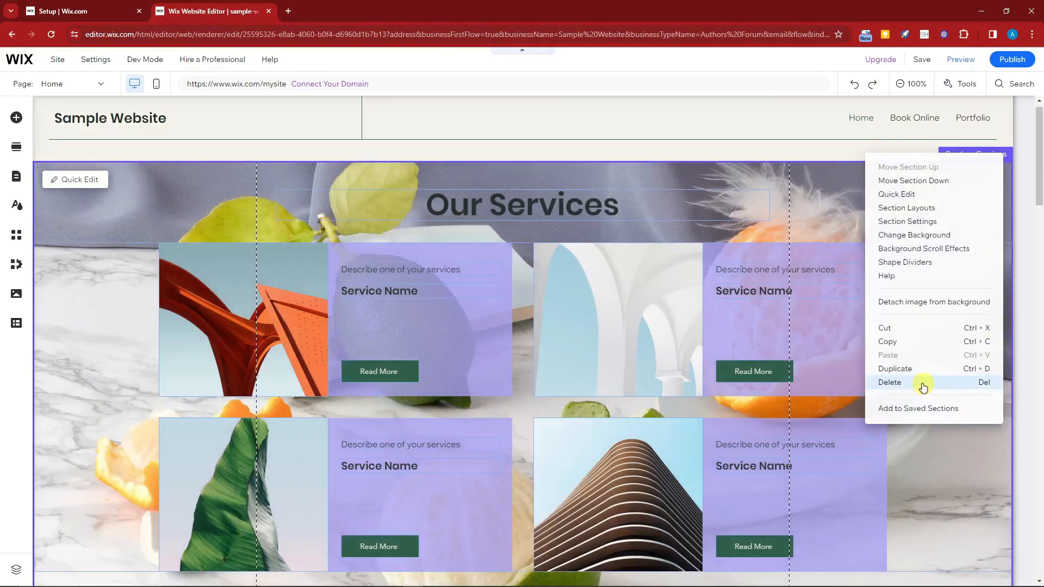
click(922, 383)
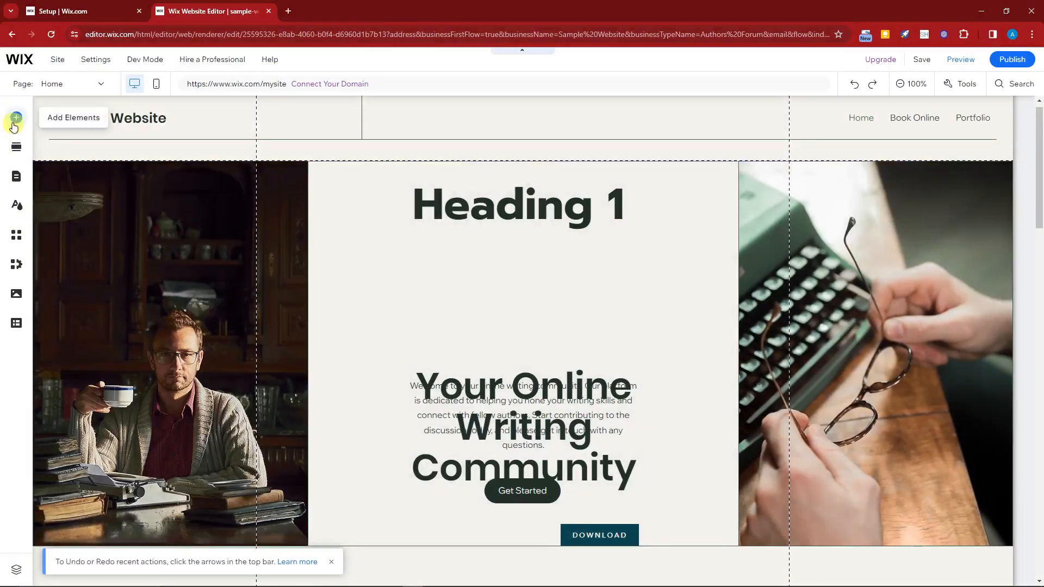
Add a Bookings service list widget to the Welcome section after looking through the Video & Music, Social and Store elements.
click(15, 119)
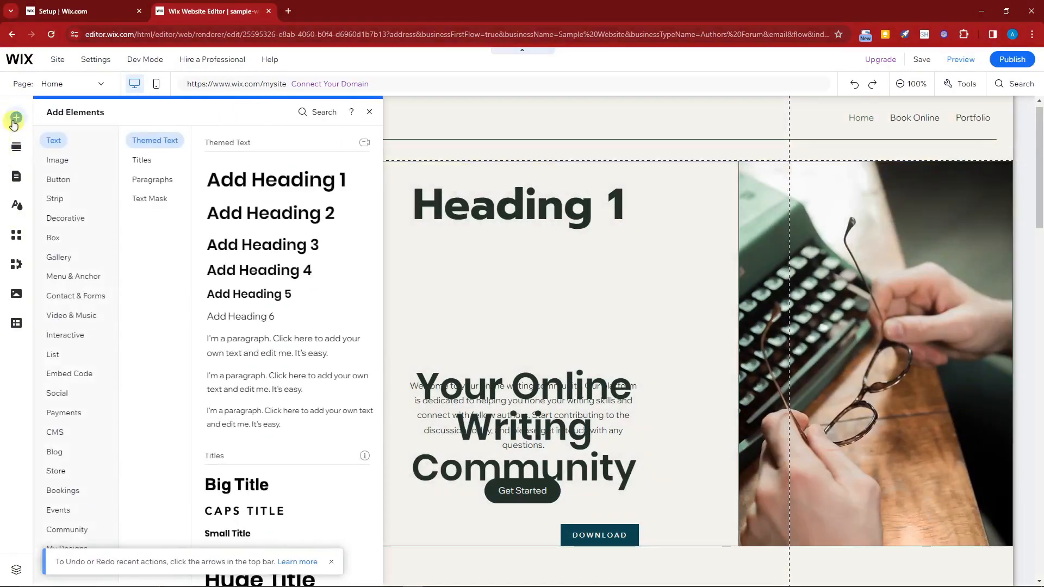
click(66, 314)
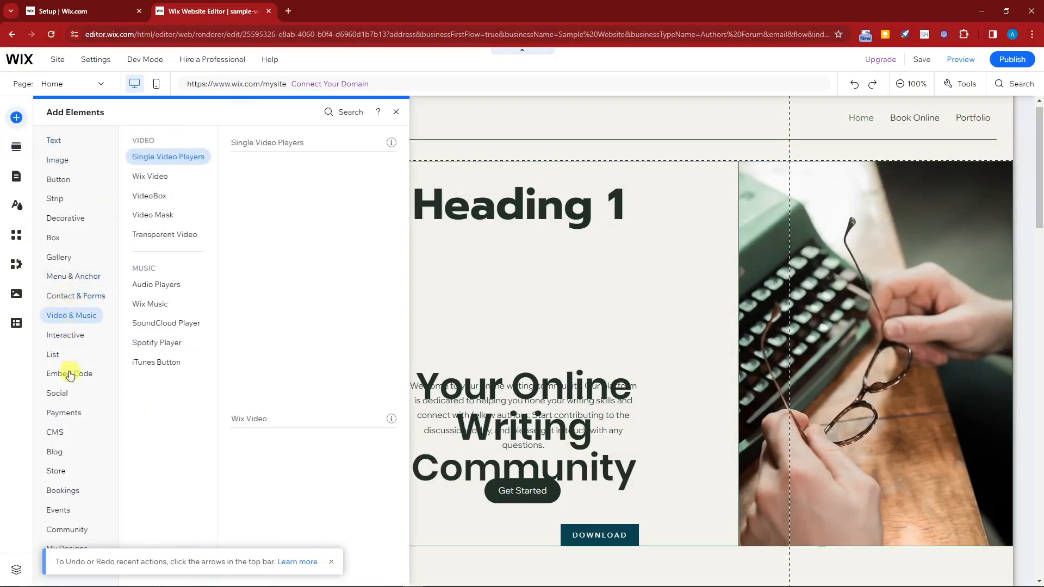
click(64, 391)
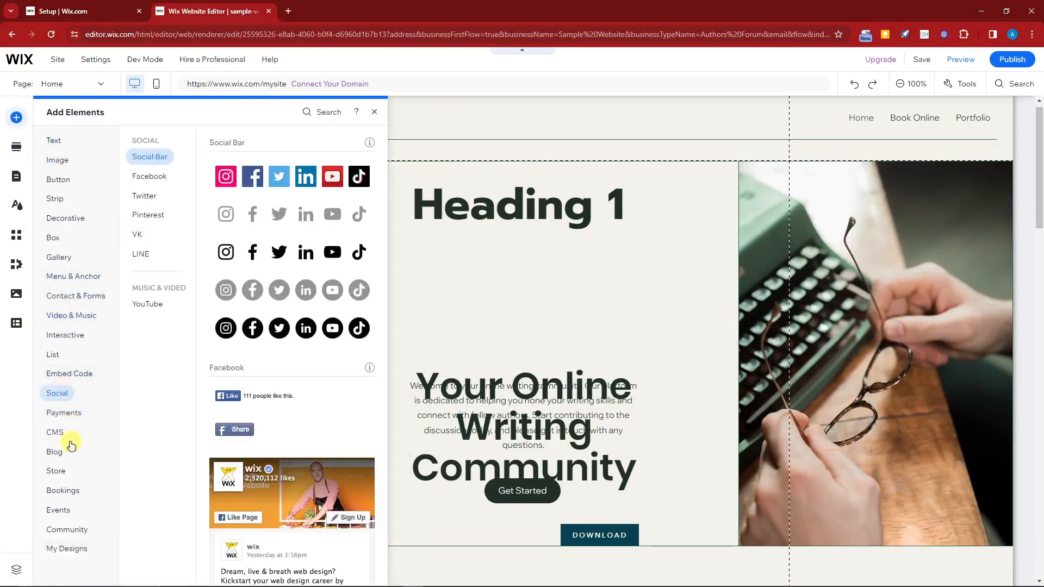
click(56, 471)
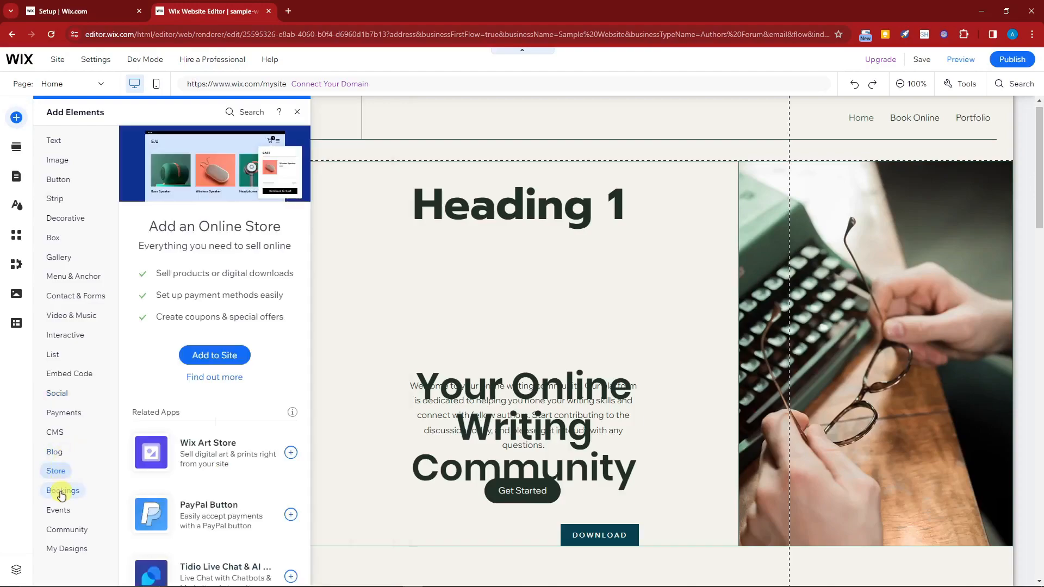
click(62, 490)
drag(279, 294, 314, 299)
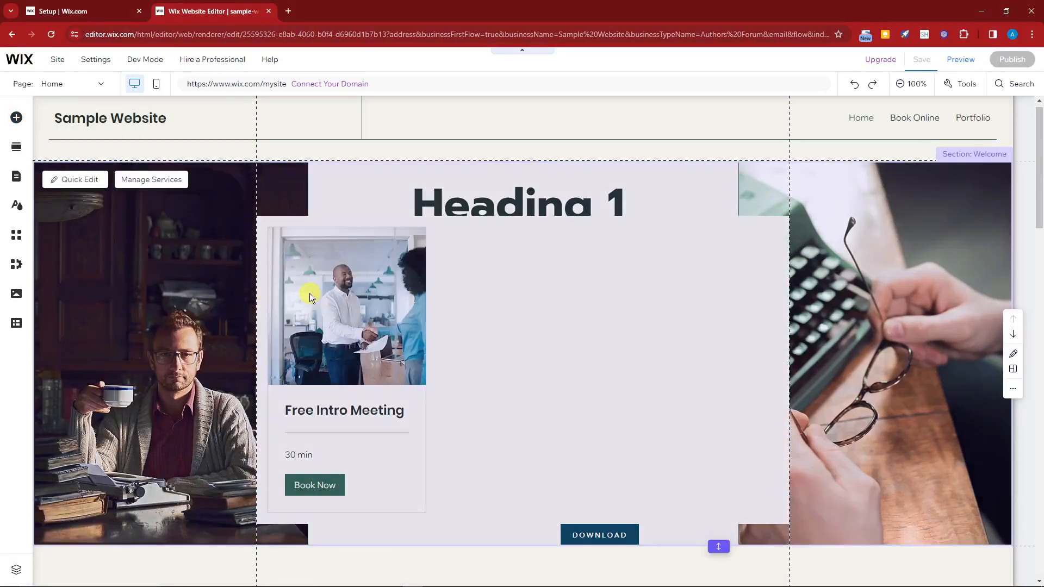
Move the service list widget left so it overlaps the photo of the man with the cup.
click(455, 316)
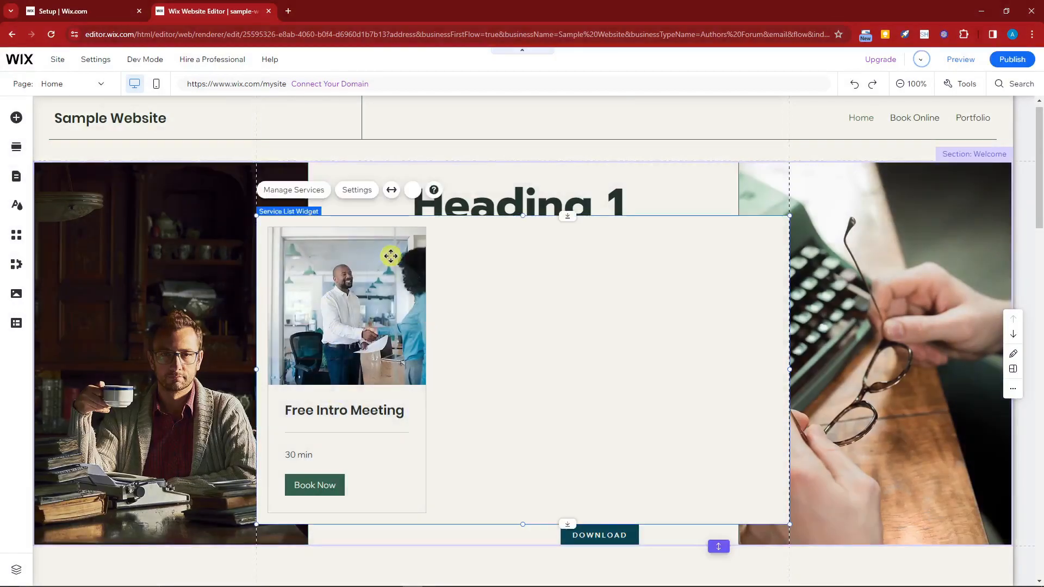
drag(310, 210, 97, 201)
click(133, 261)
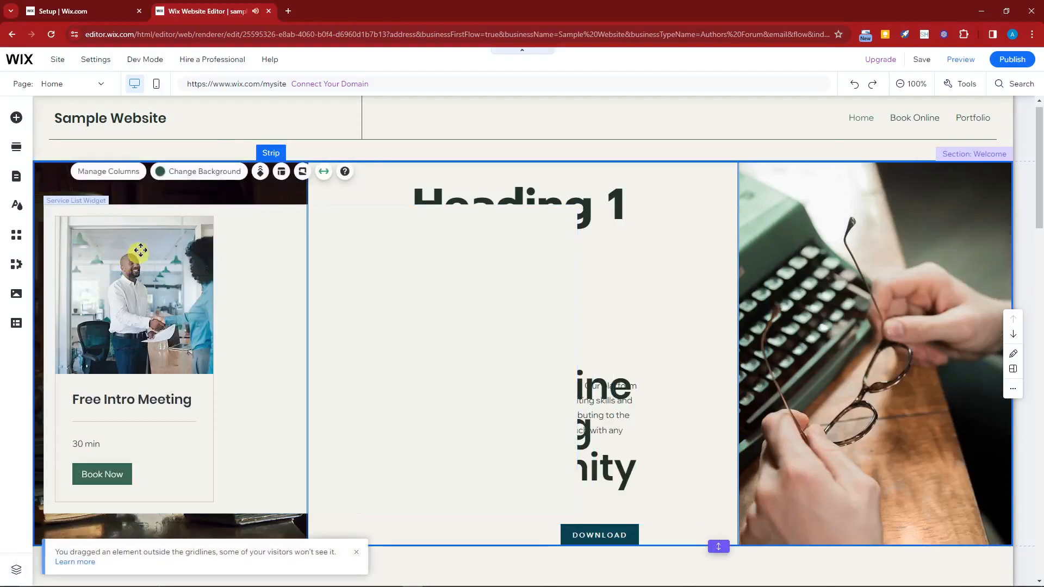
Open the widget's booking services, review the Free Intro Meeting settings and the dashboard home, and return to the editor.
click(126, 225)
click(145, 197)
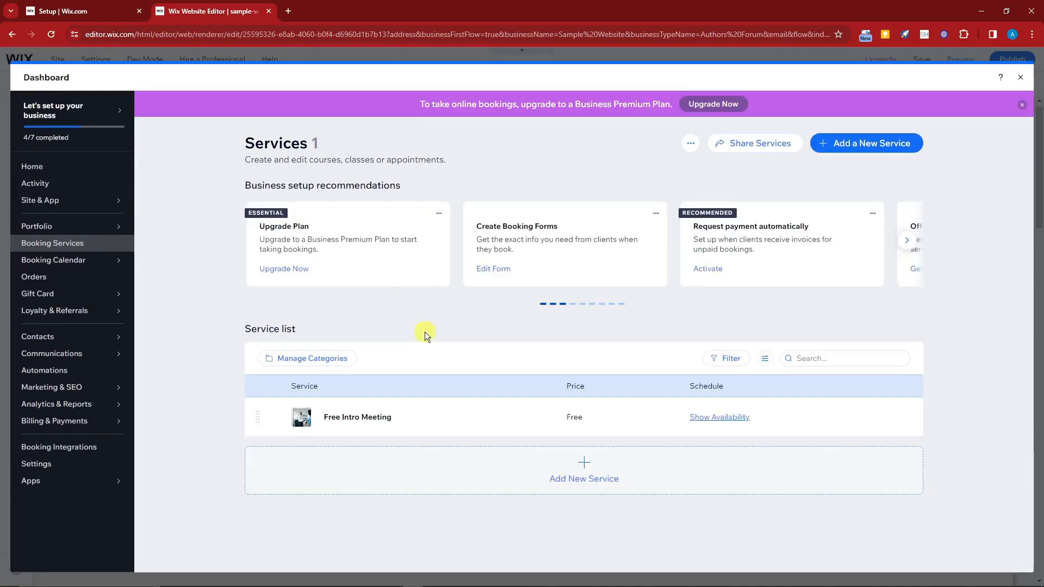
mouse_move(599, 409)
click(853, 417)
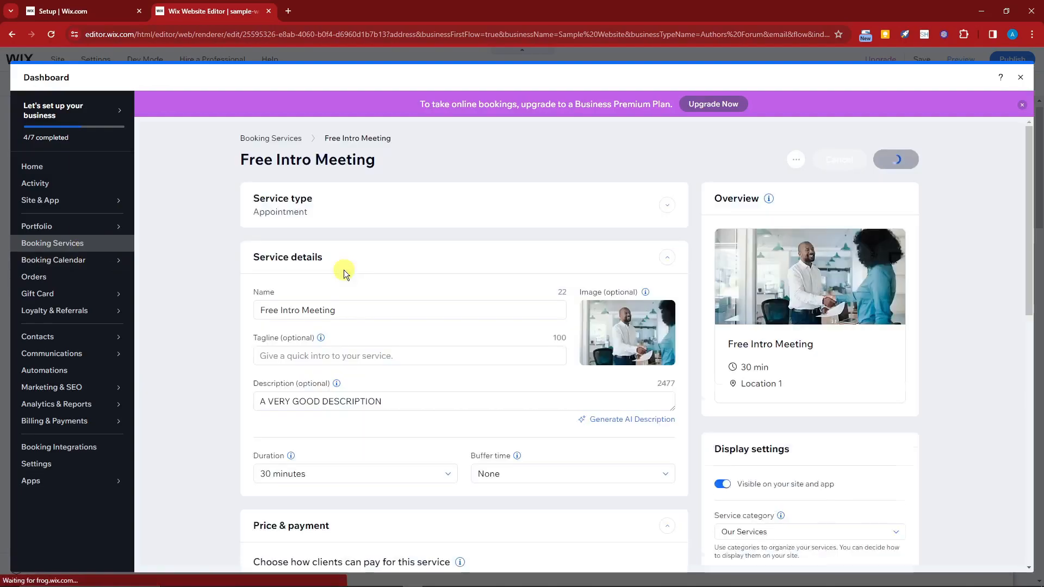
scroll(427, 335, down, 10)
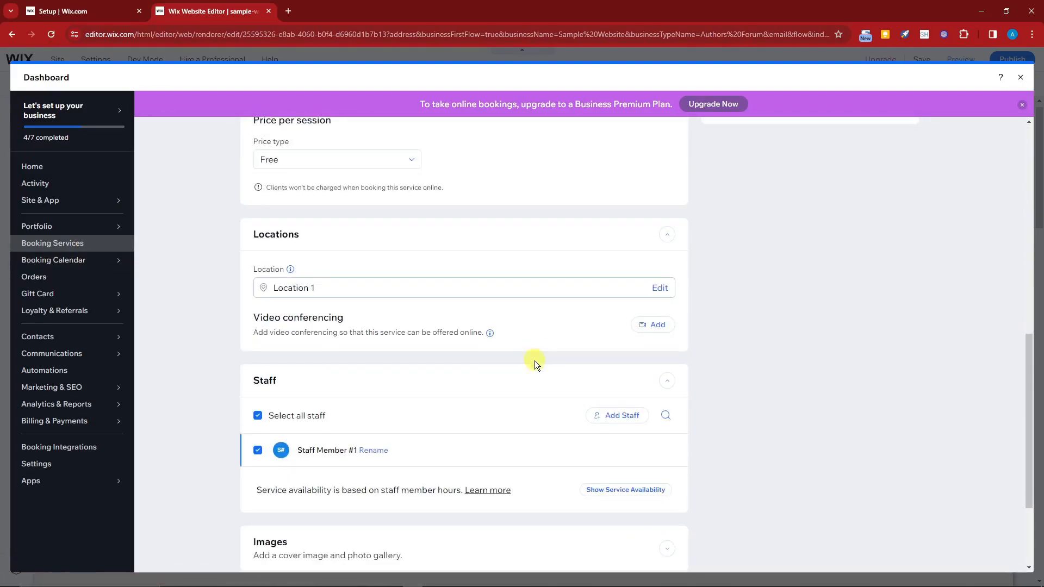
scroll(550, 370, up, 10)
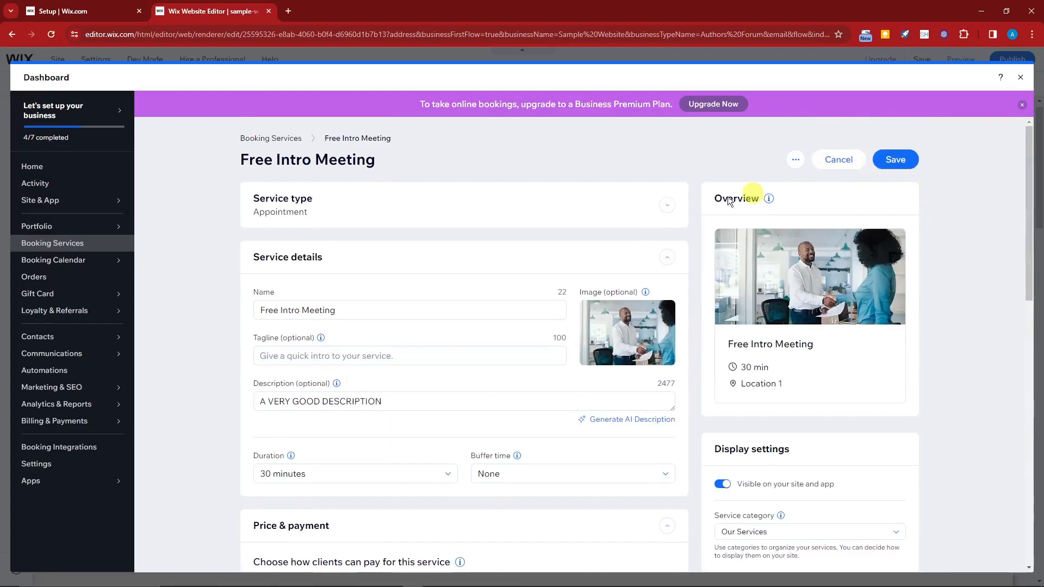
click(55, 168)
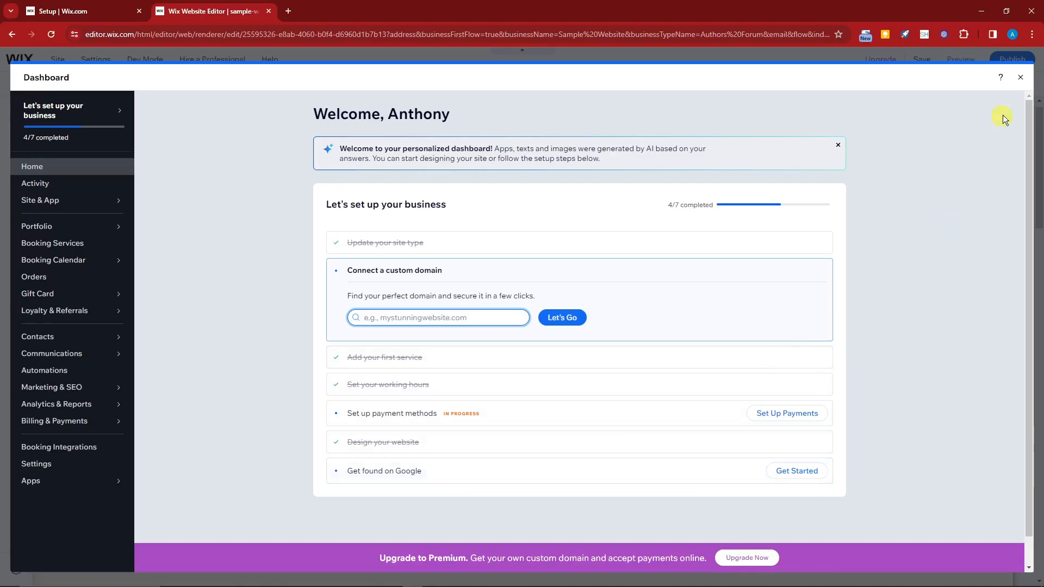
click(1020, 77)
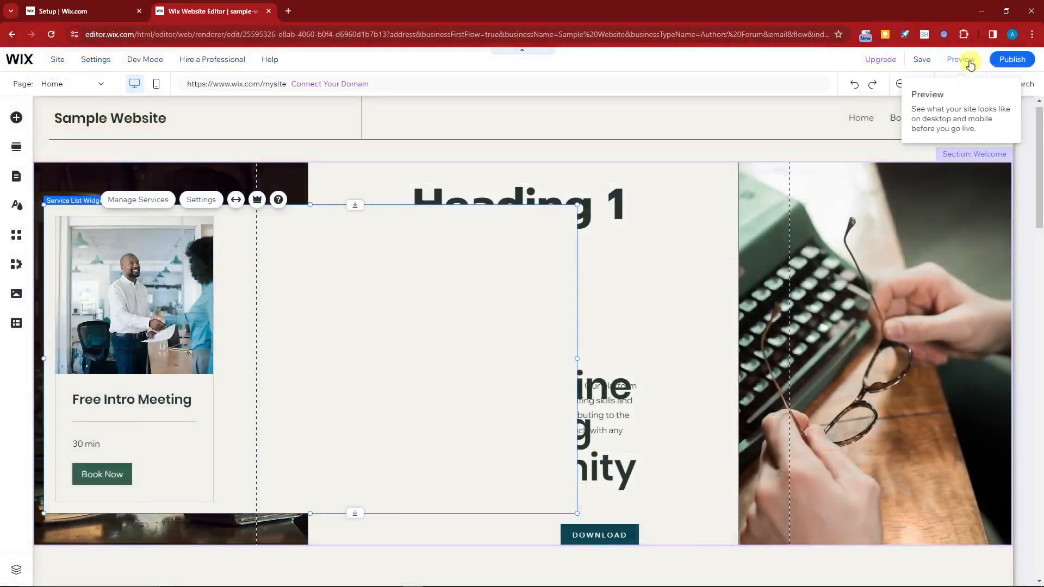
Preview the site and review the home page down through the Freelance Writing Services and Articles sections.
click(966, 64)
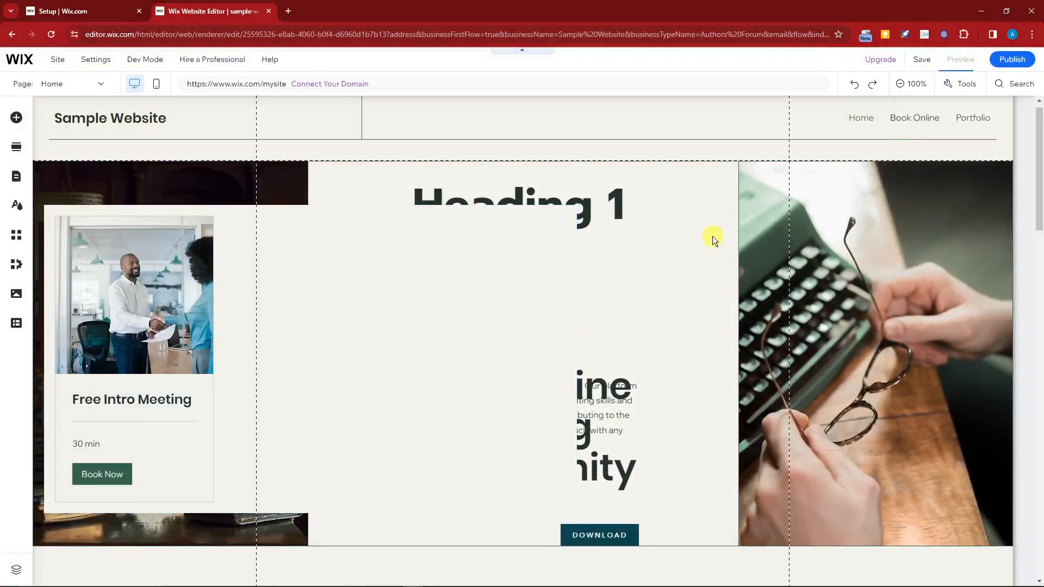
scroll(602, 334, down, 18)
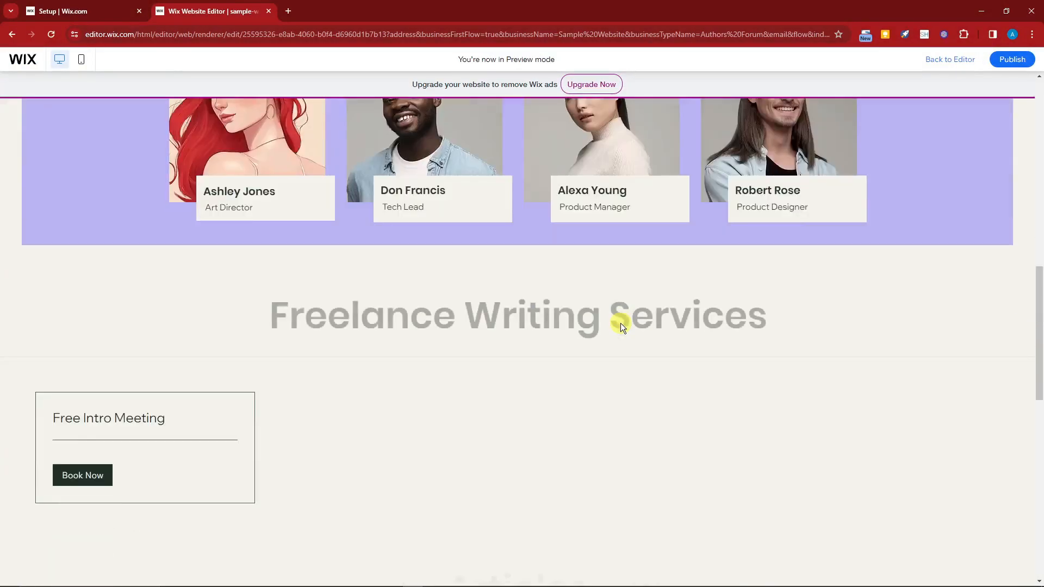
scroll(629, 324, down, 6)
scroll(631, 324, up, 10)
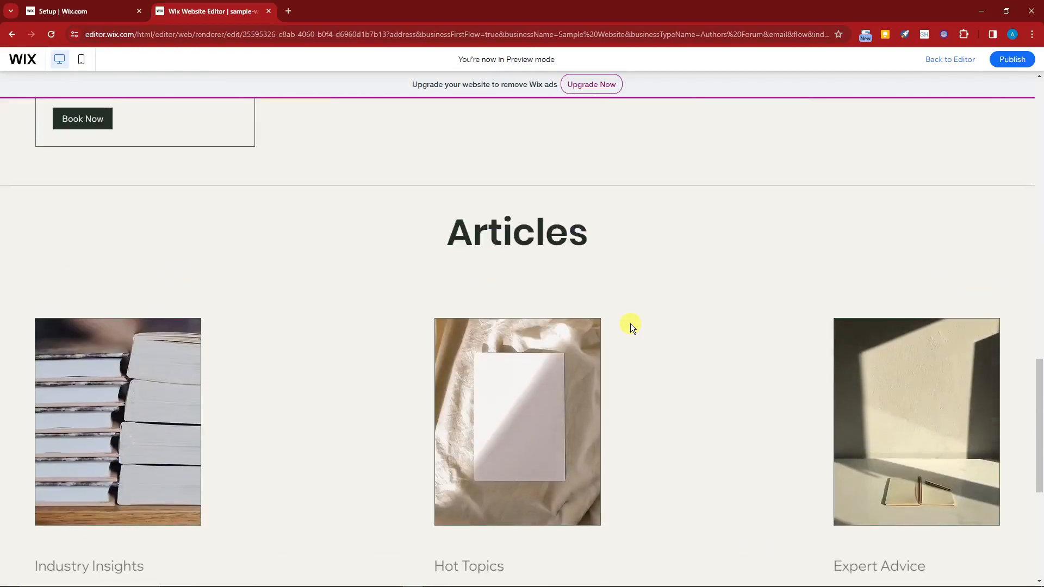
scroll(630, 324, down, 5)
Publish the site and dismiss the publishing confirmation.
click(1012, 59)
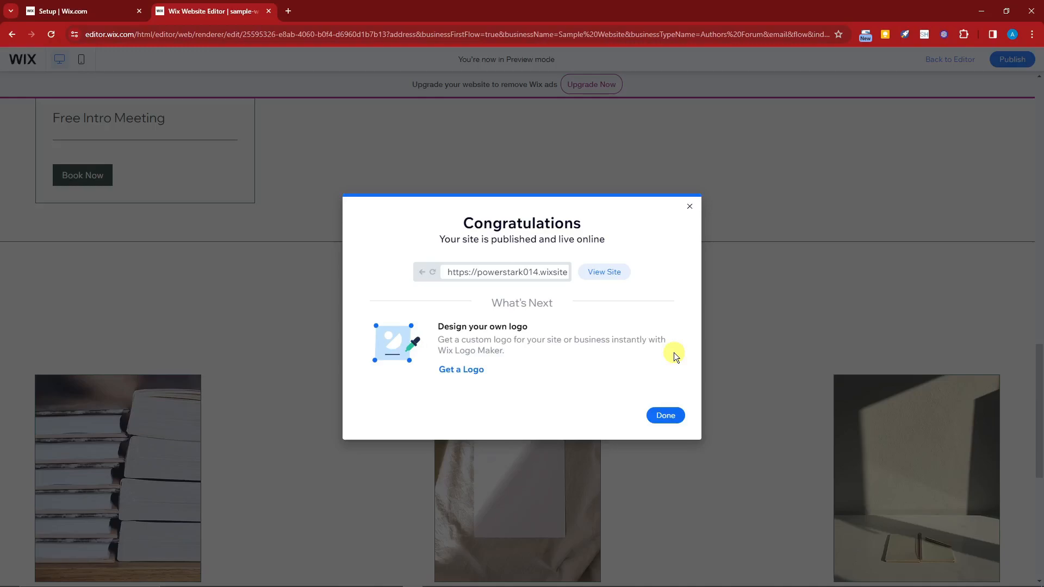
click(690, 206)
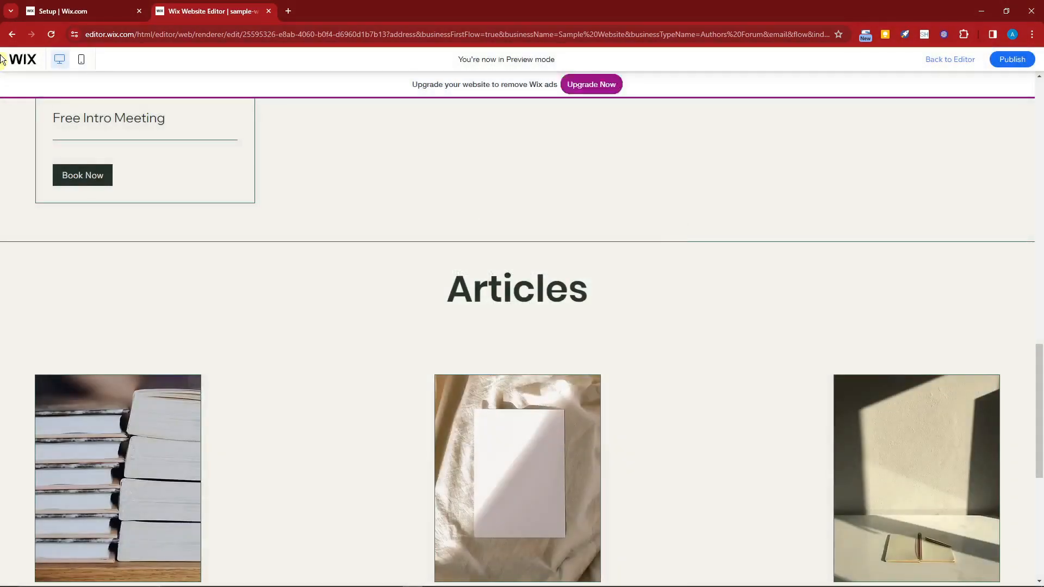
Open the Premium upgrade plans and review the Business and eCommerce comparison with all features shown.
scroll(483, 235, up, 15)
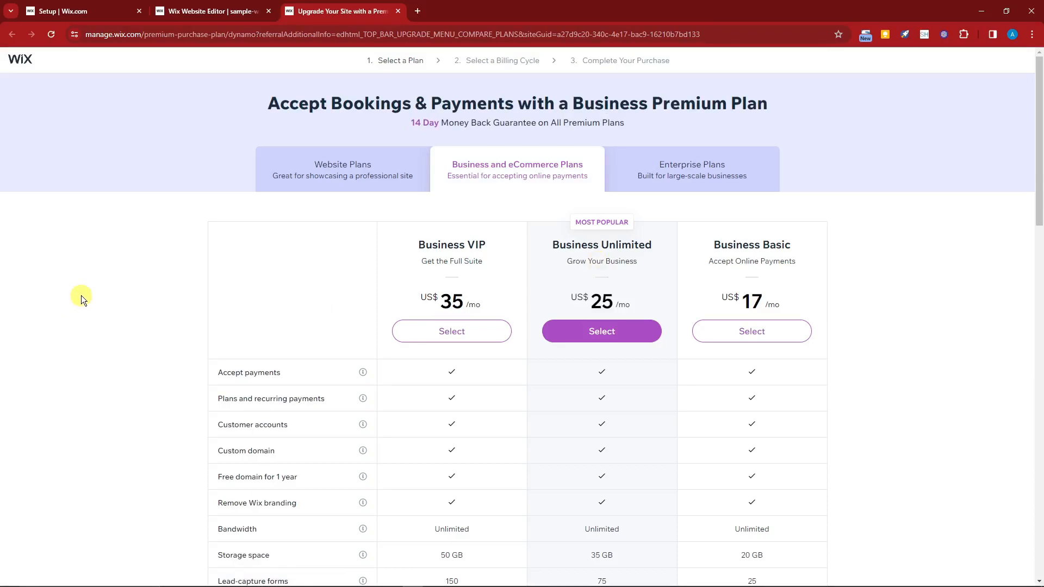
scroll(80, 295, down, 5)
scroll(489, 196, down, 3)
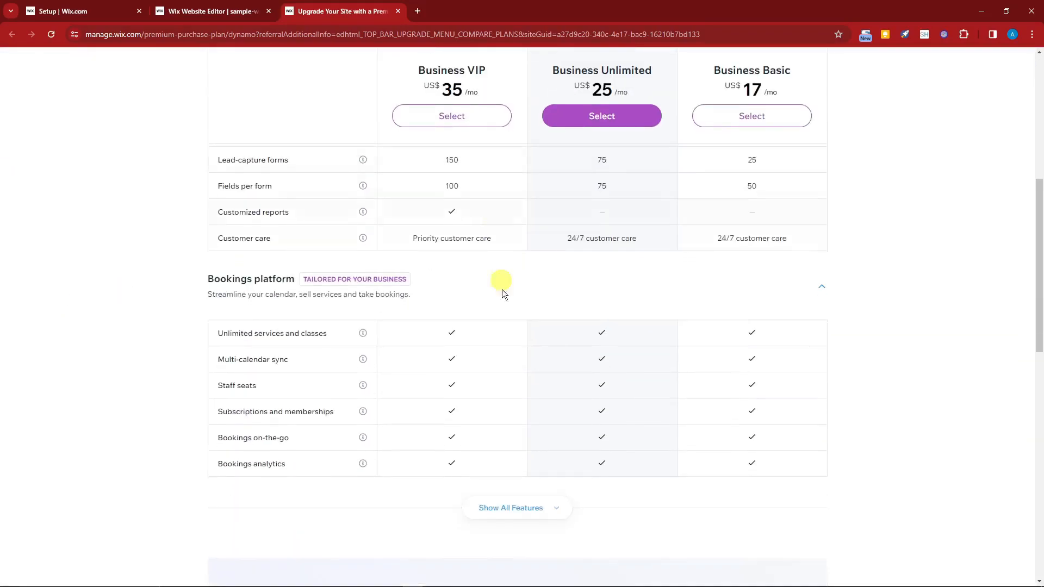
click(554, 508)
scroll(560, 489, down, 10)
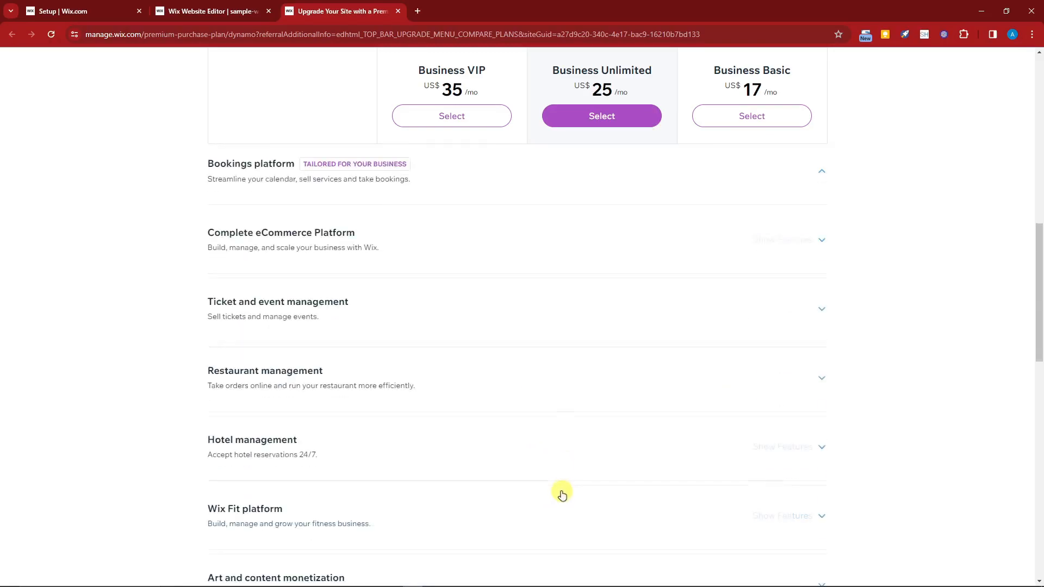
scroll(566, 484, up, 18)
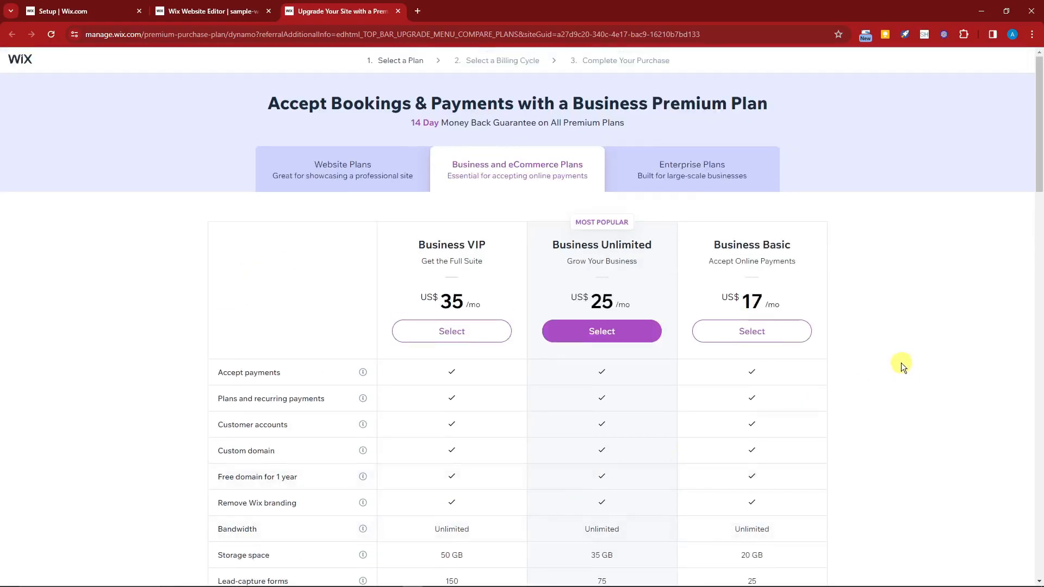
Compare the Business VIP, Business Unlimited and Business Basic features in detail, including the payment information and frequently asked questions.
scroll(901, 363, down, 8)
scroll(900, 365, down, 12)
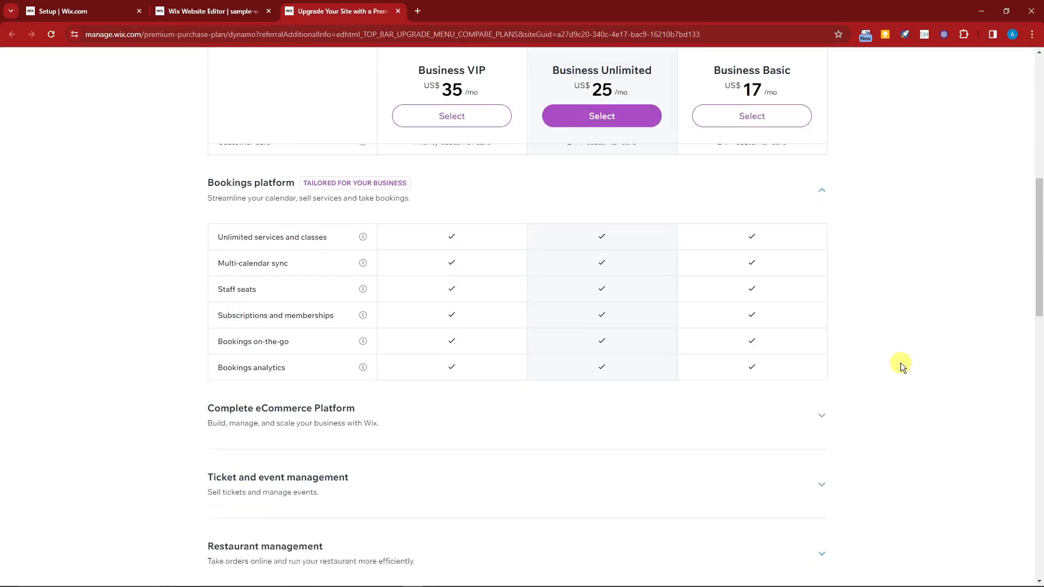
scroll(895, 366, down, 2)
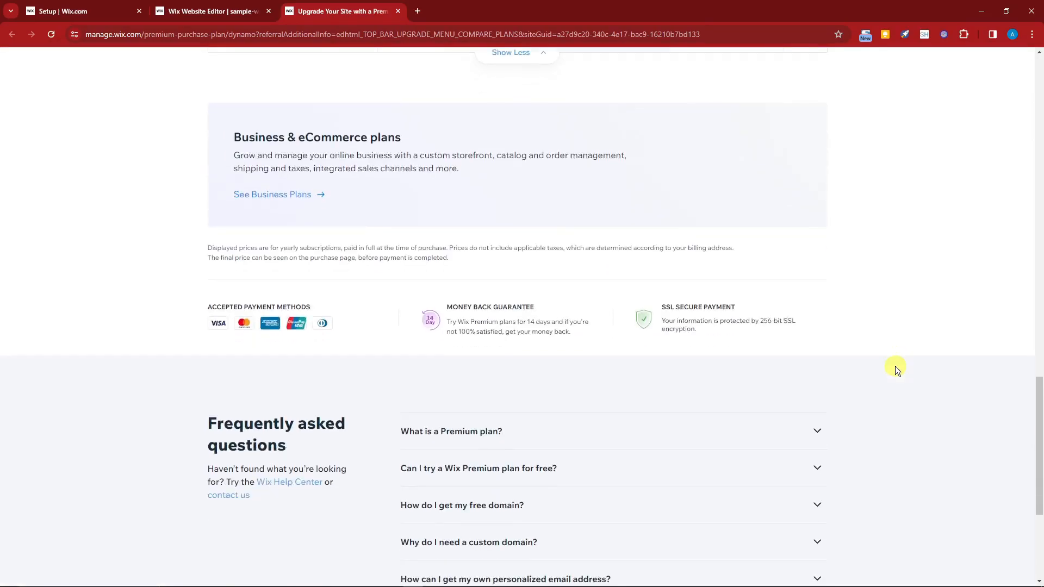
scroll(895, 367, up, 12)
scroll(895, 367, up, 6)
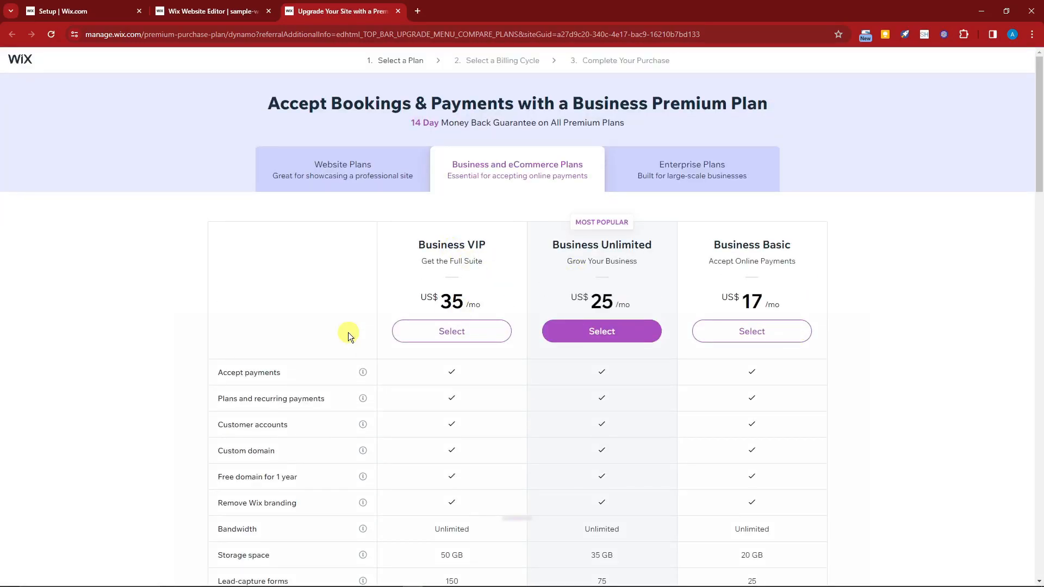
scroll(239, 335, down, 3)
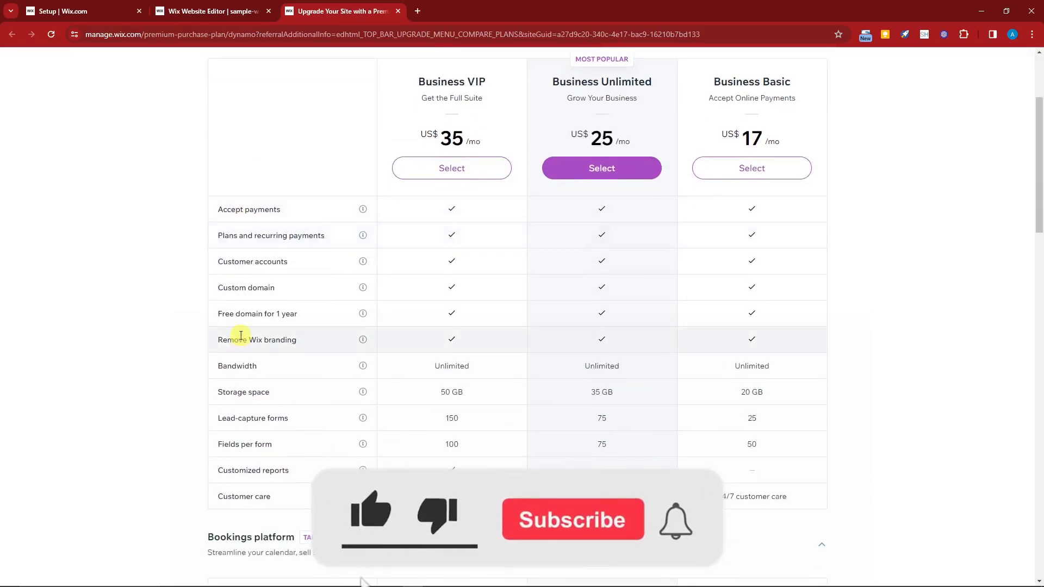
scroll(242, 337, down, 2)
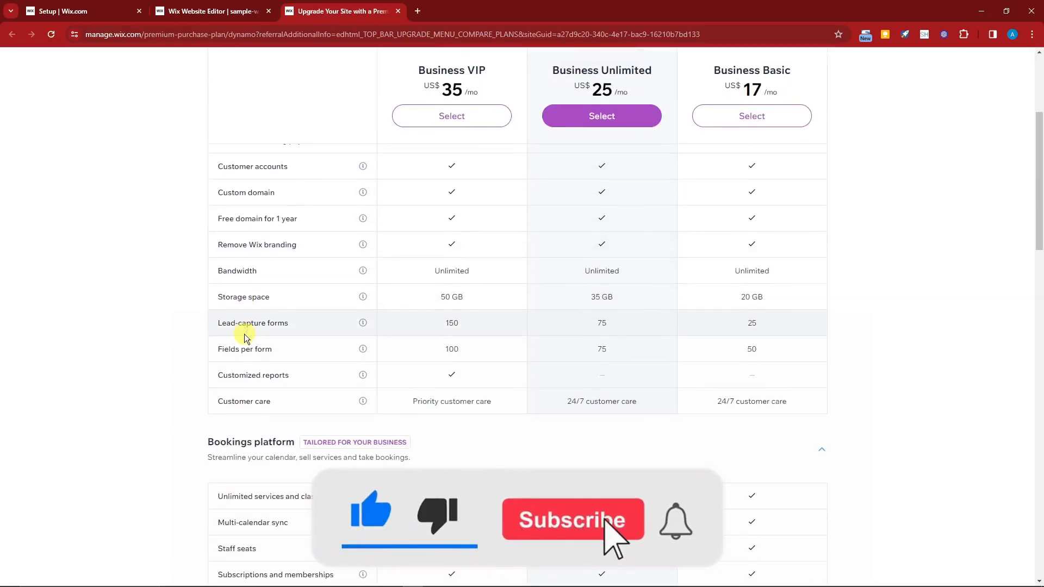